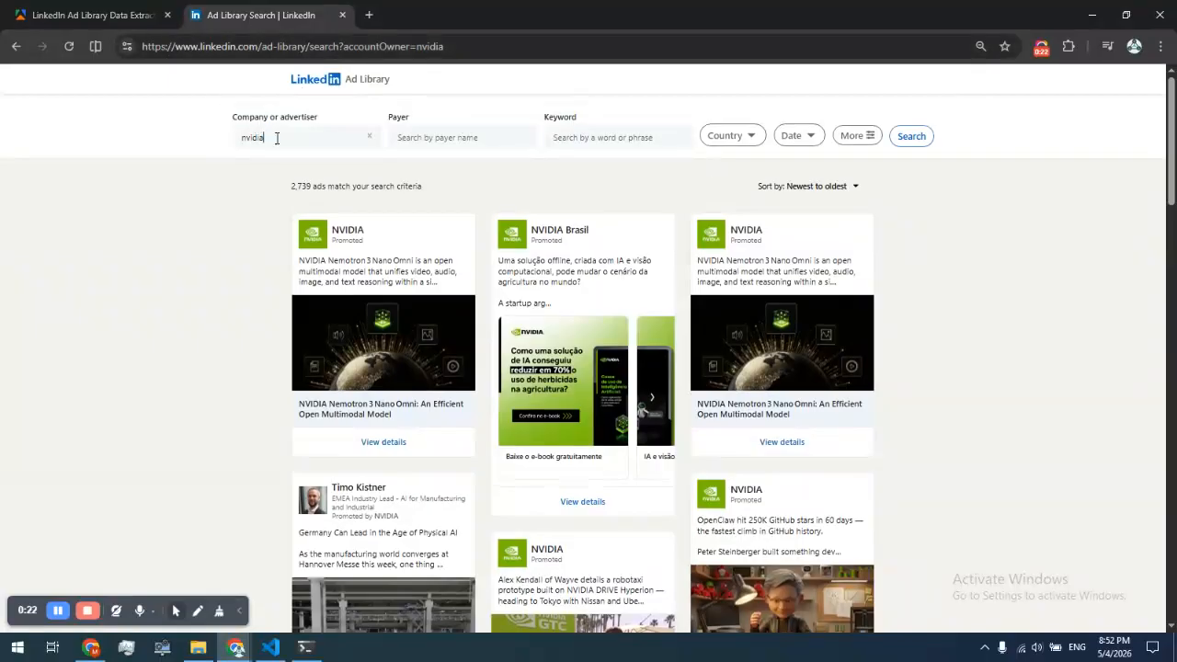
Filter the nvidia ad search to Last year and run the search again
click(755, 141)
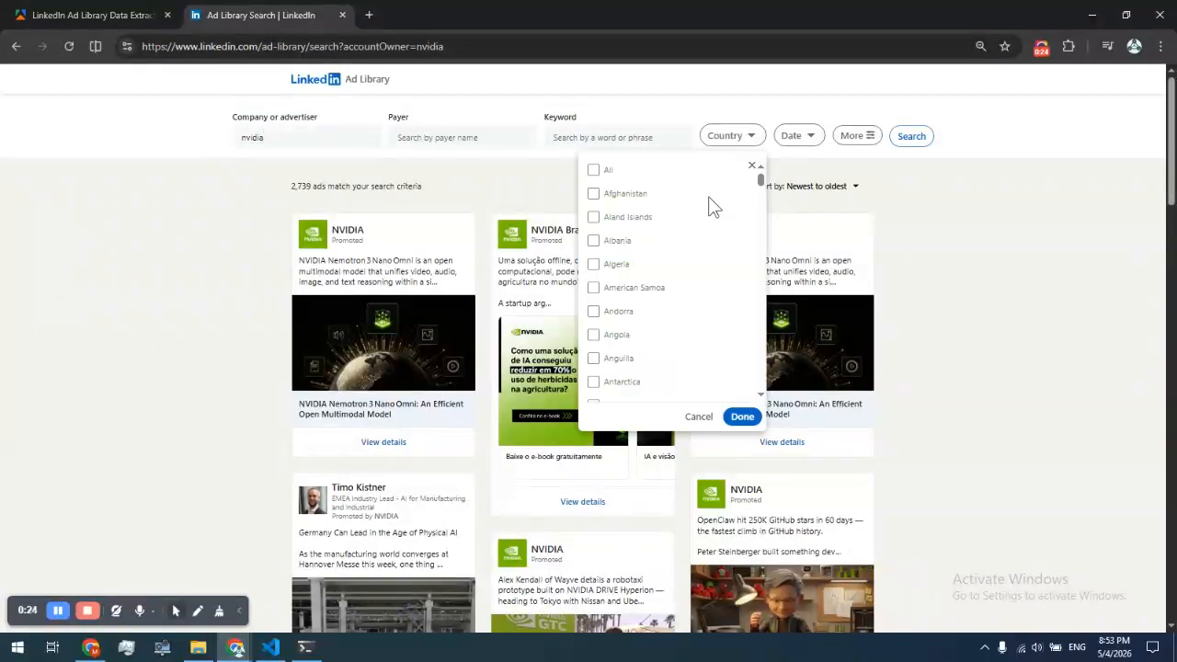
click(807, 141)
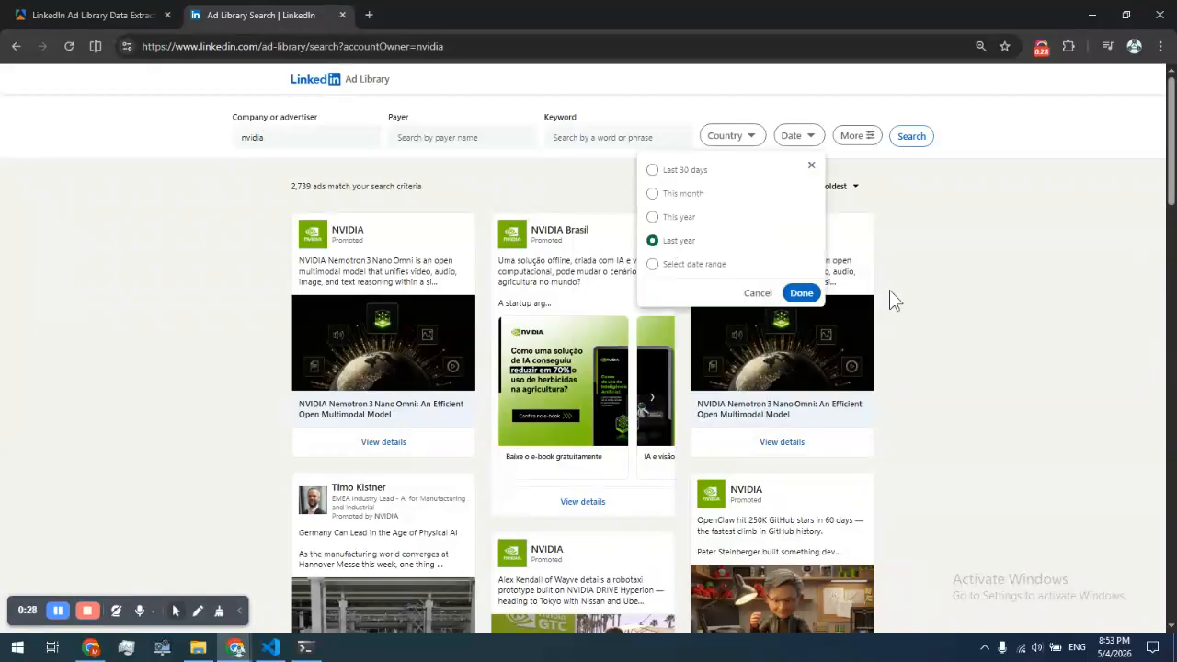
click(801, 293)
click(910, 137)
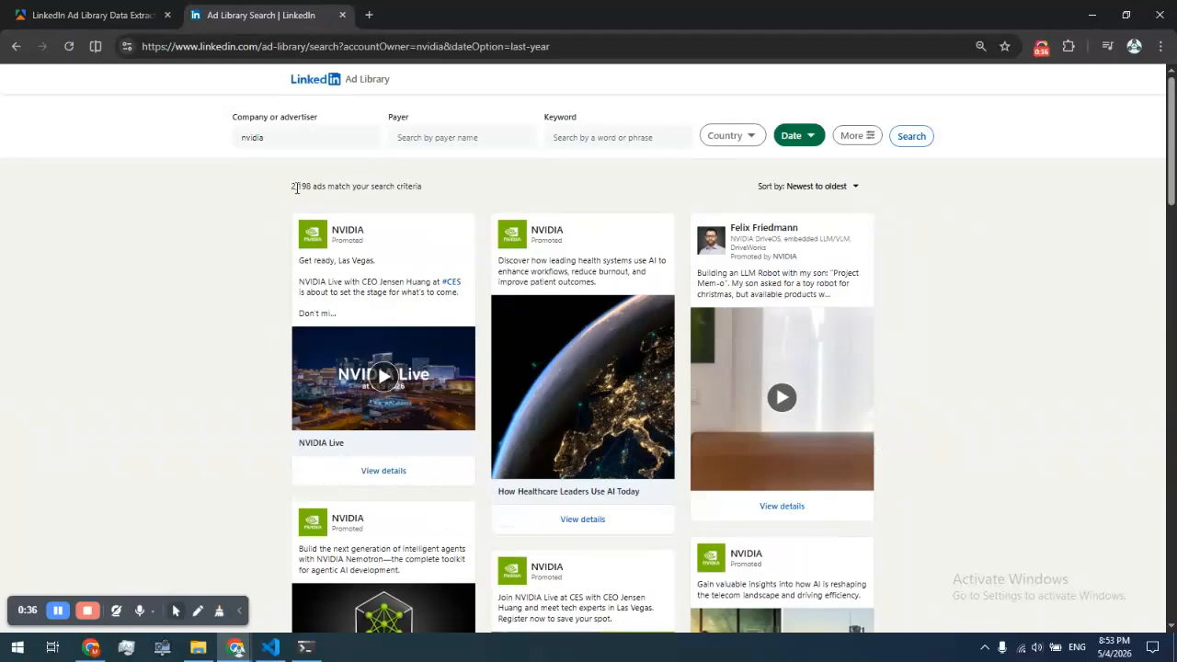
Sort the ad search results from Oldest to newest
drag(288, 187, 446, 185)
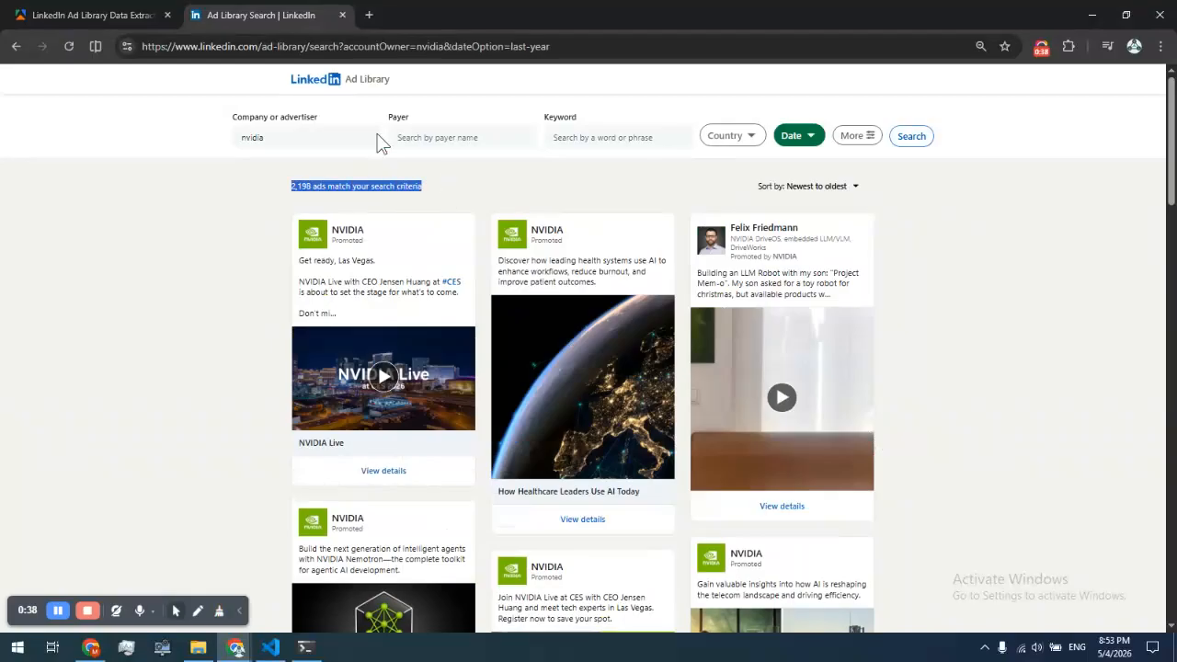
click(258, 150)
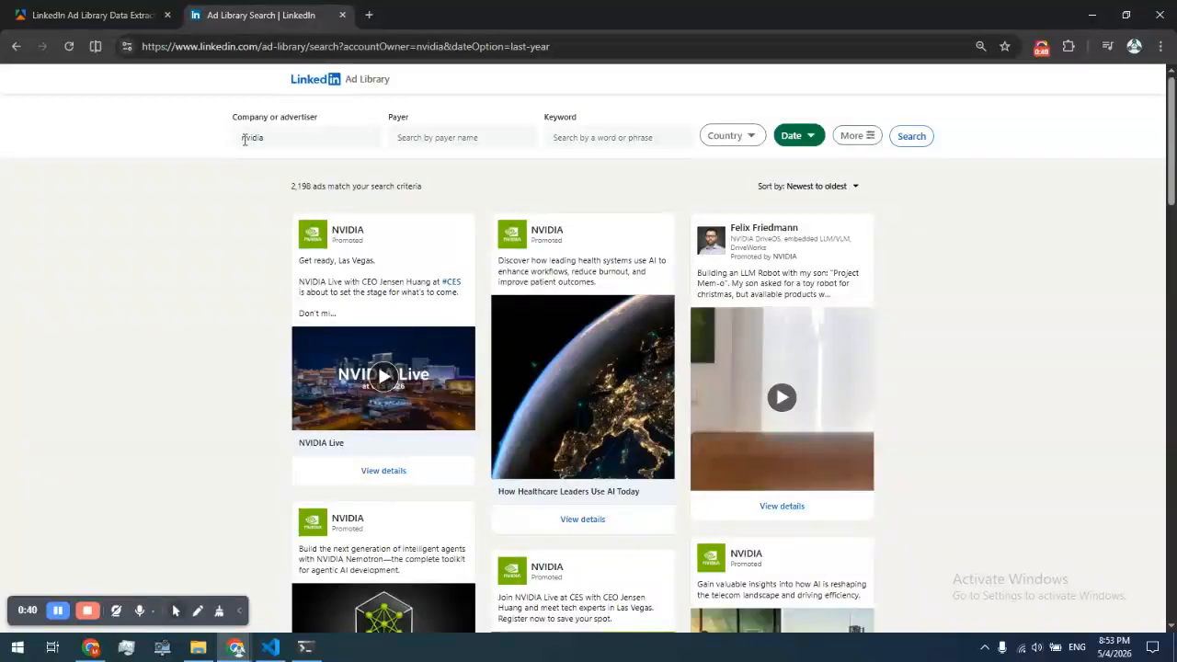
click(980, 46)
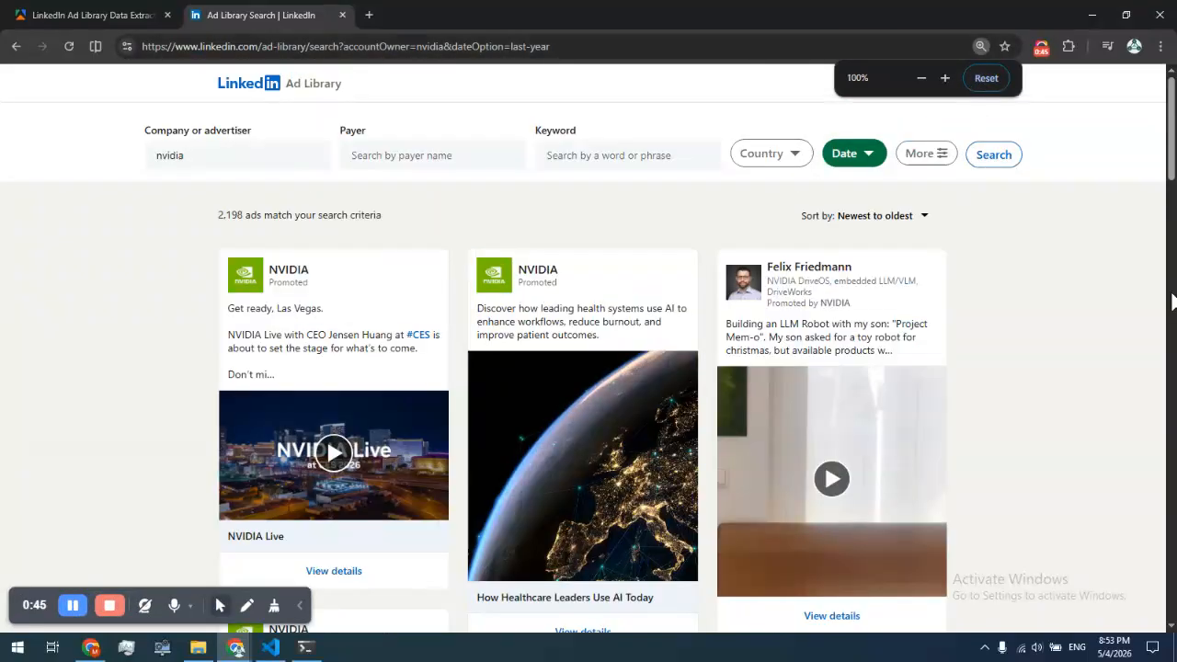
drag(1171, 138, 1002, 151)
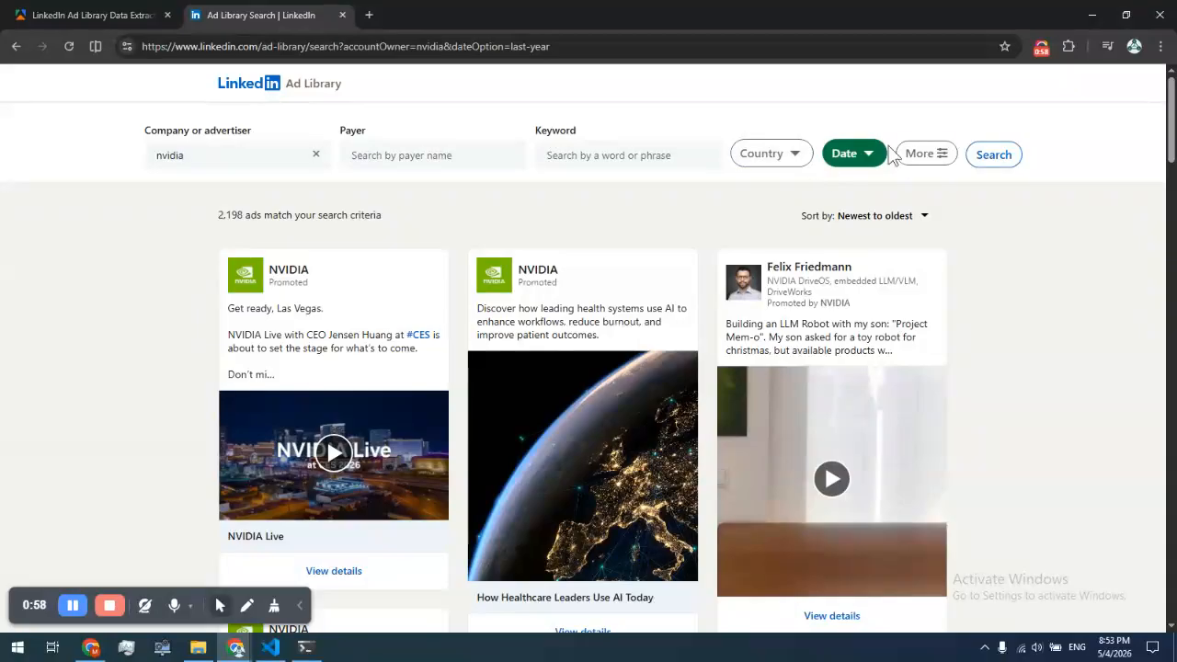
click(925, 154)
click(1137, 204)
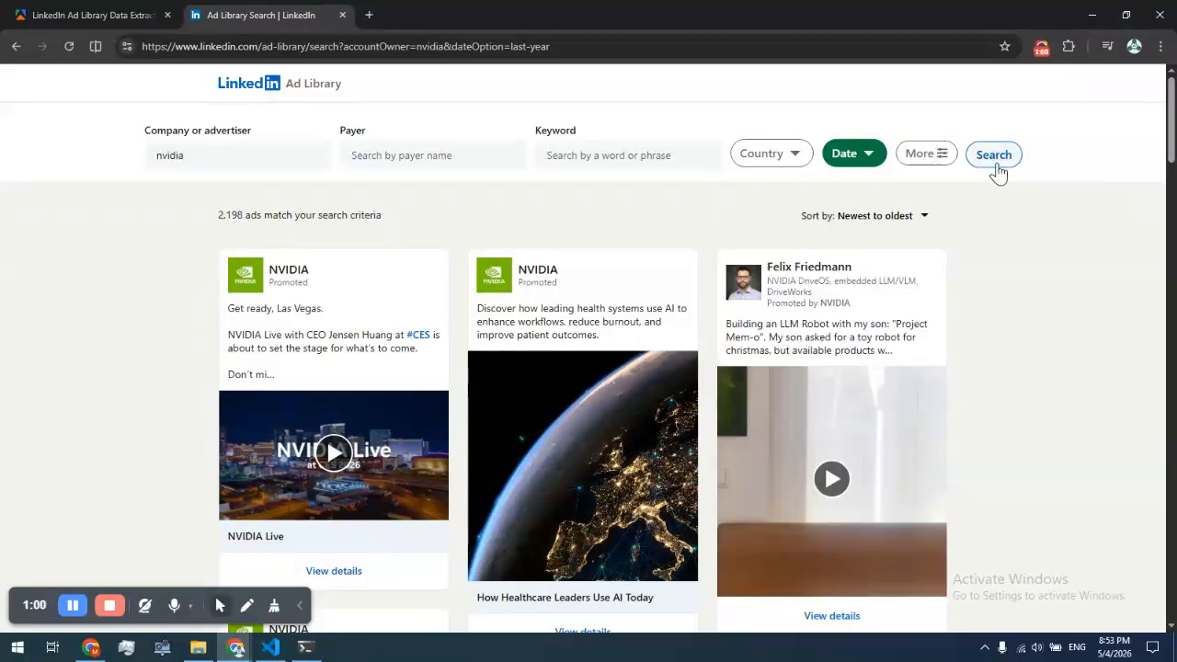
click(924, 219)
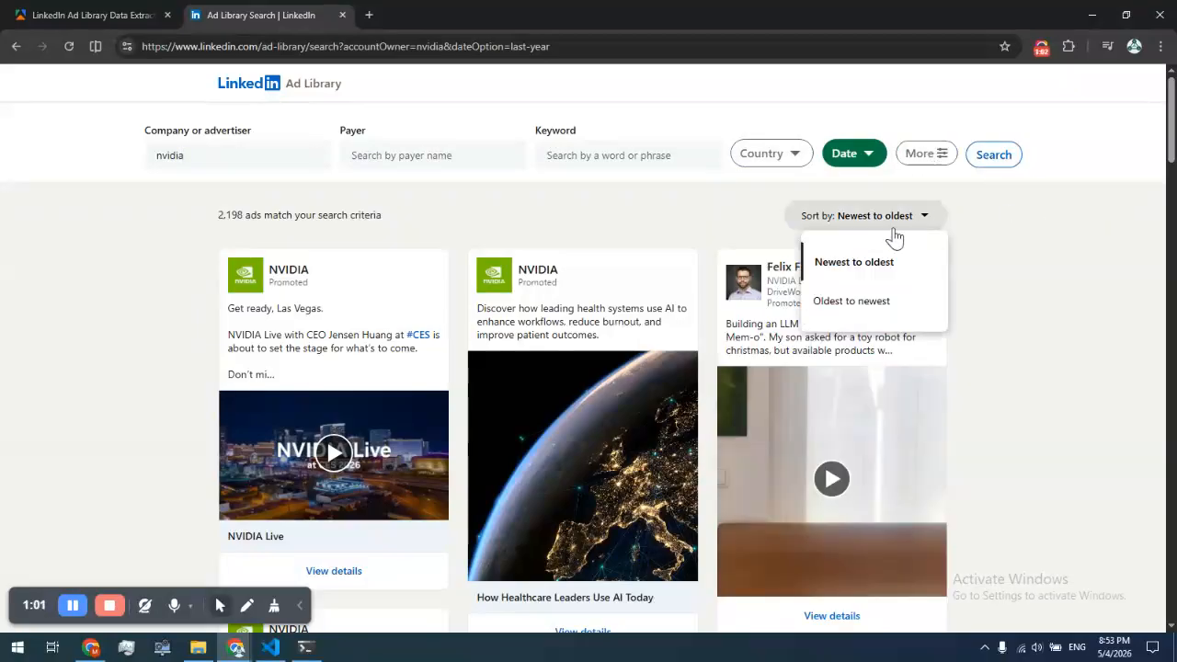
click(854, 303)
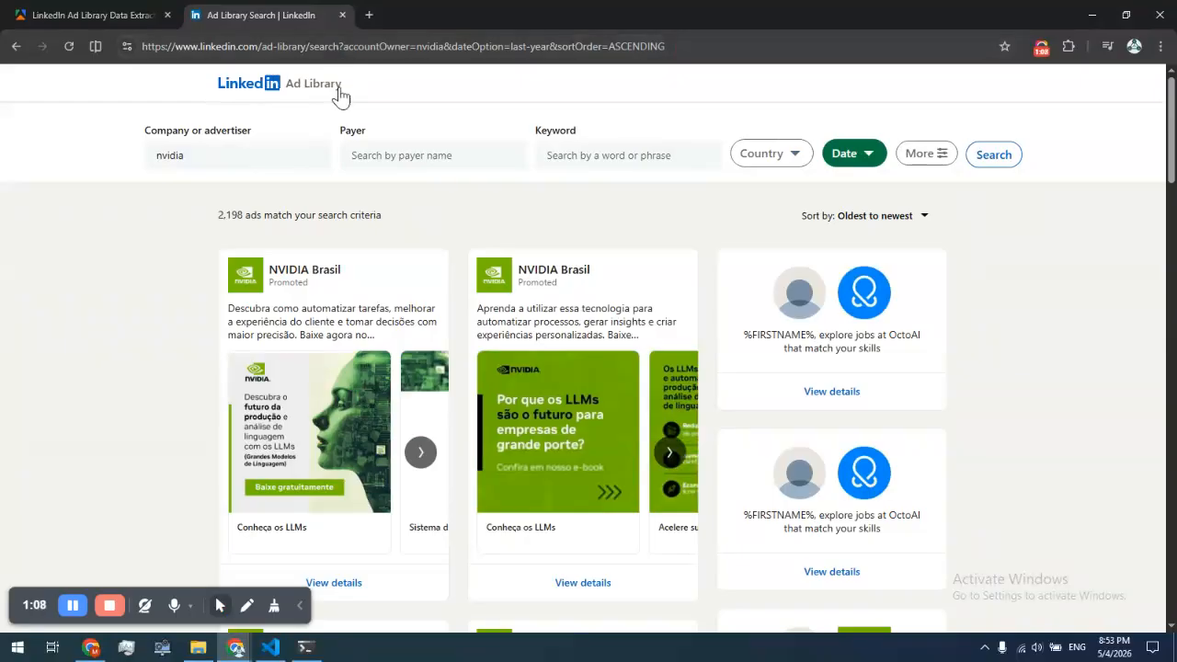
Open the LinkedIn Ads Scraper actor in the Apify Console with Try for free
click(138, 12)
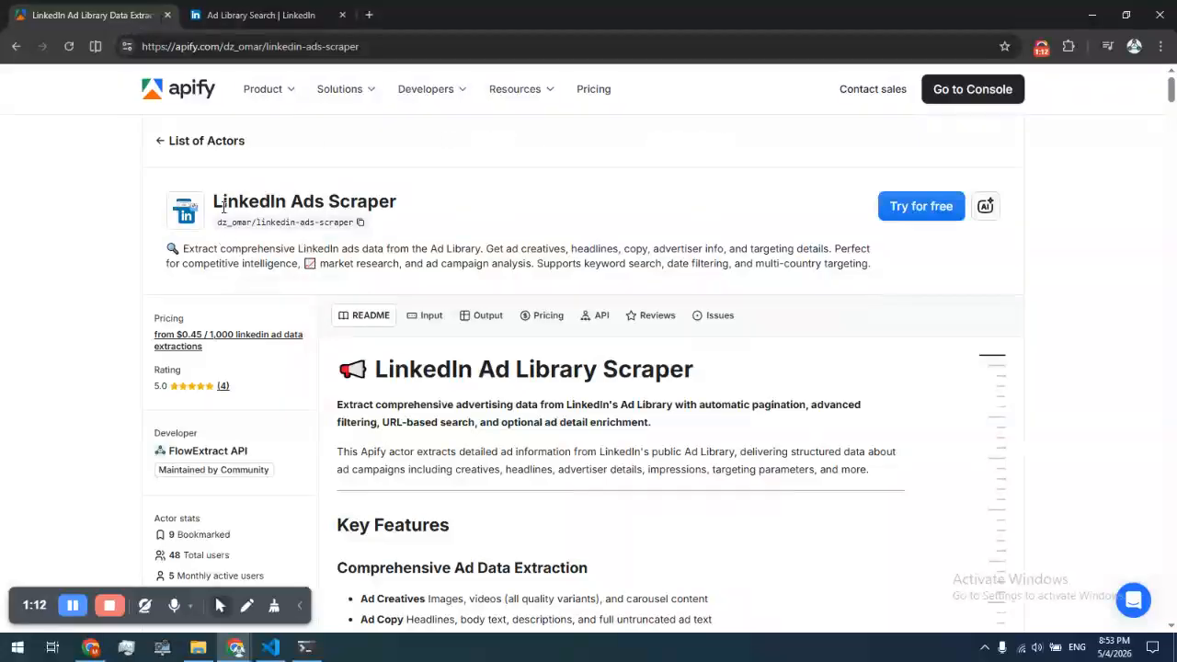
drag(214, 205, 399, 199)
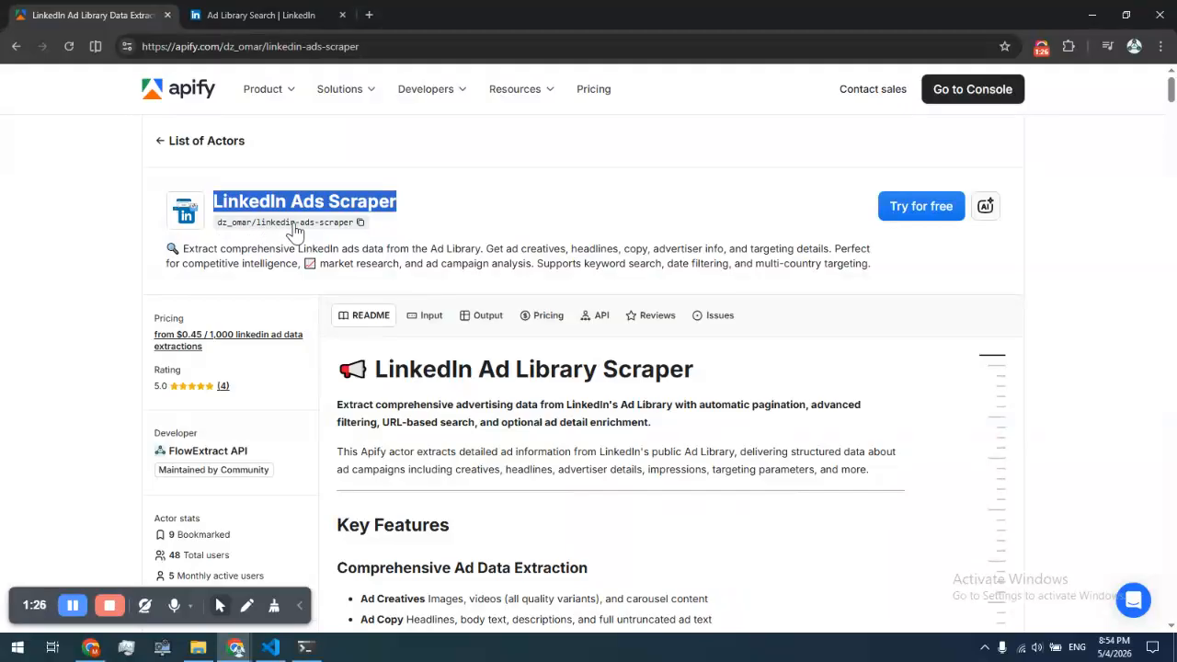
click(917, 219)
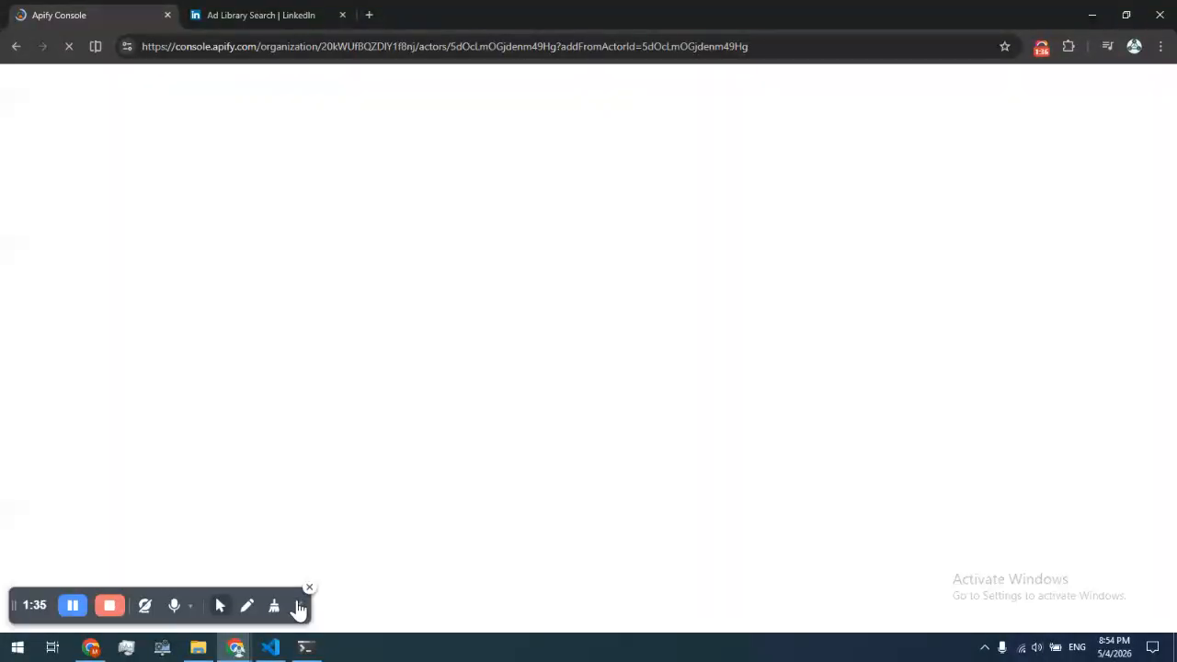
click(298, 605)
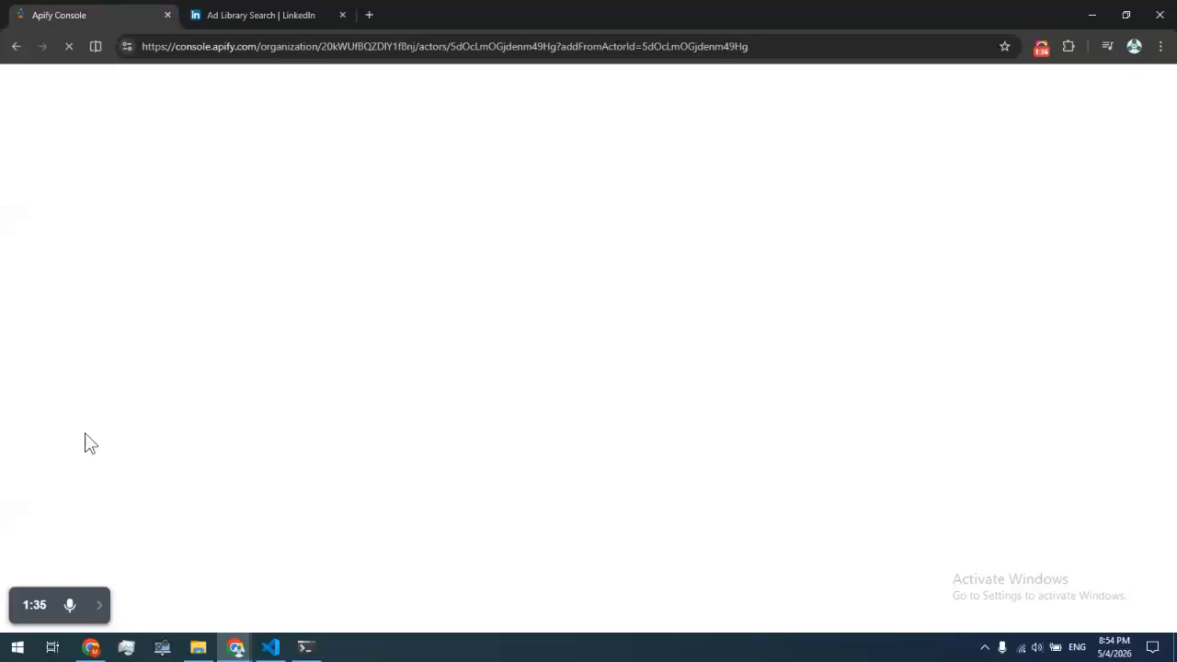
Copy the full LinkedIn Ad Library search URL from the address bar
click(289, 31)
click(422, 45)
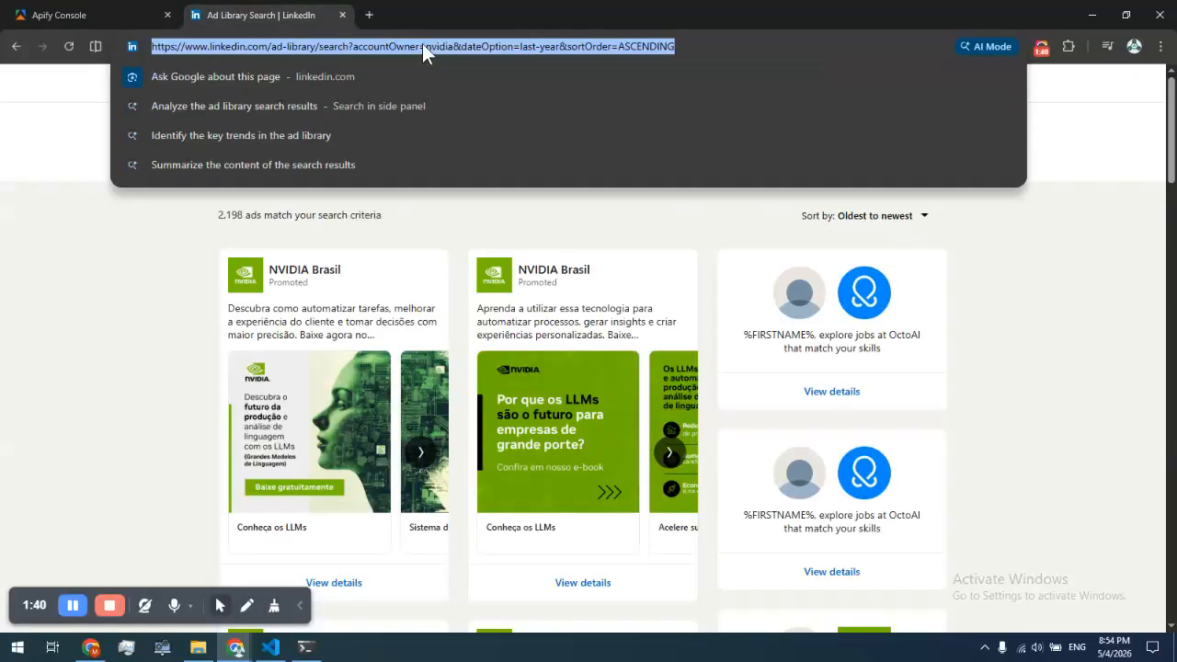
right_click(422, 46)
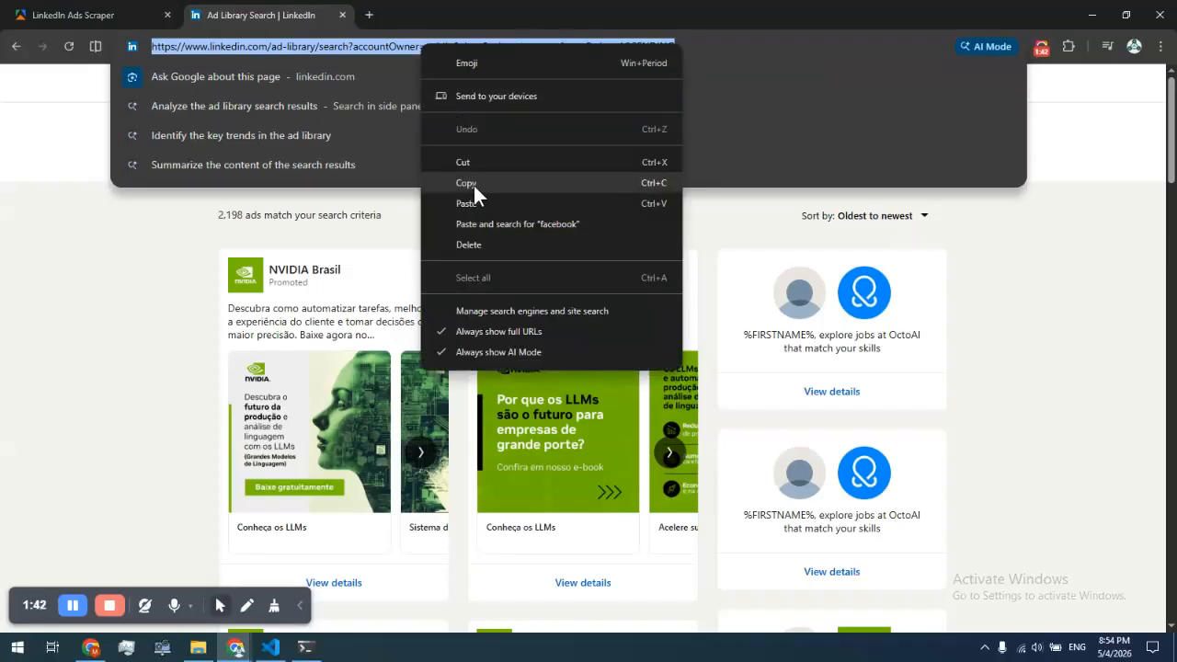
click(473, 183)
Replace the existing LinkedIn Ad Library URL in the actor input with the copied search URL
click(83, 15)
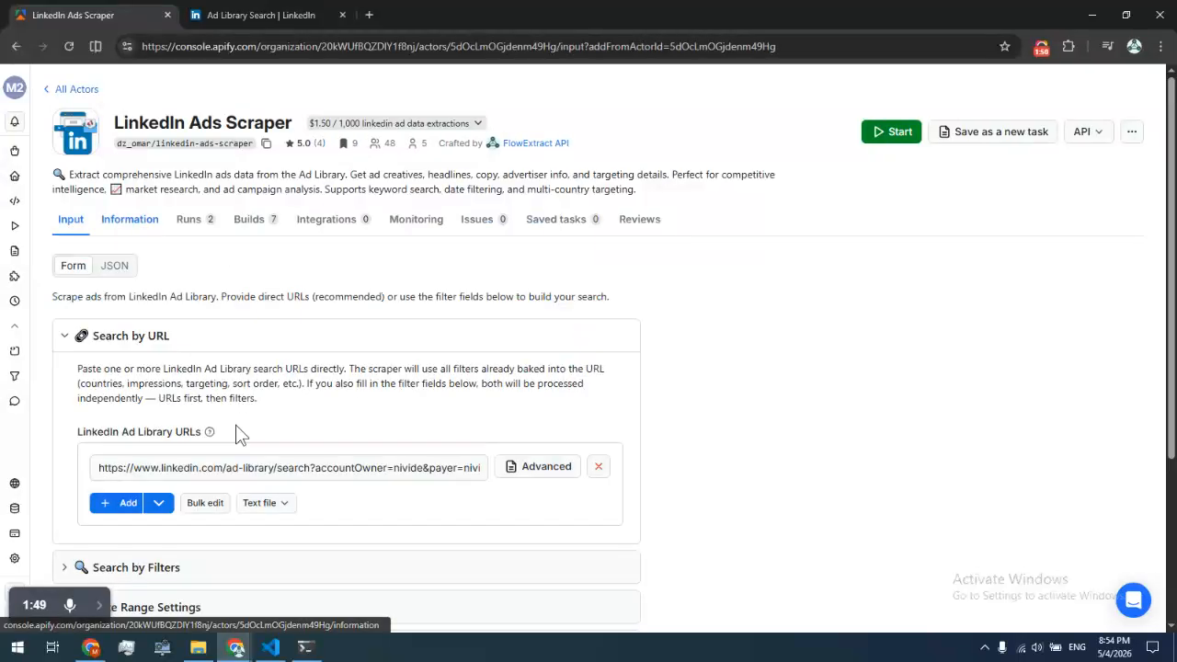
scroll(201, 547, down, 1)
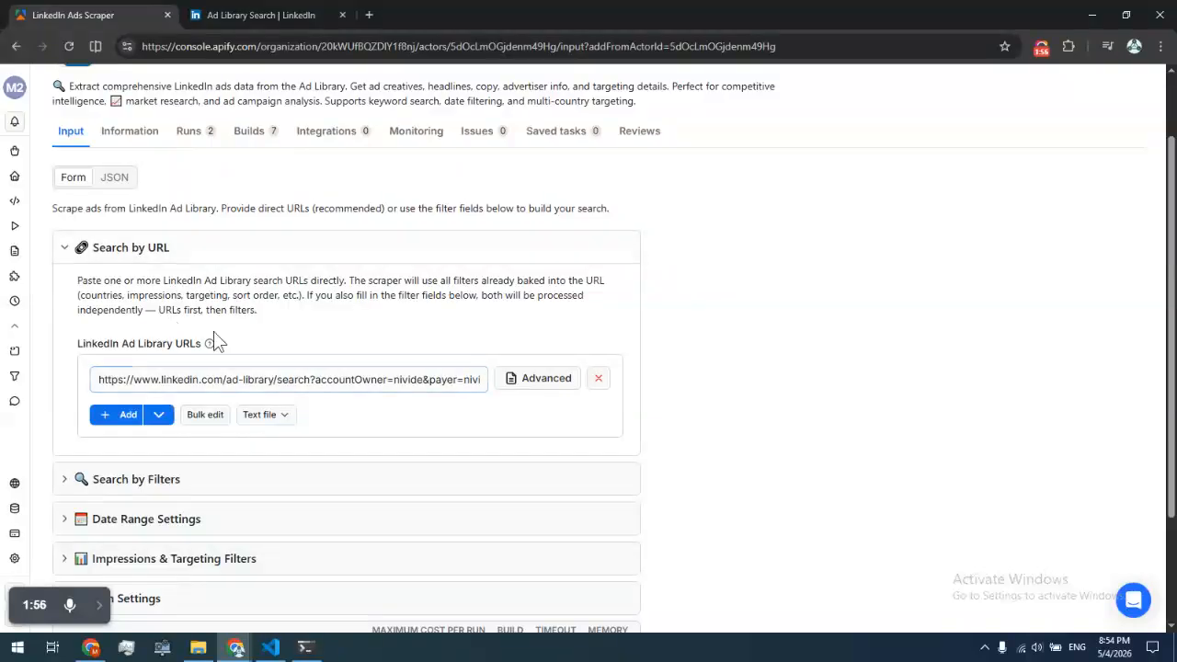
triple_click(184, 378)
key(ctrl+v)
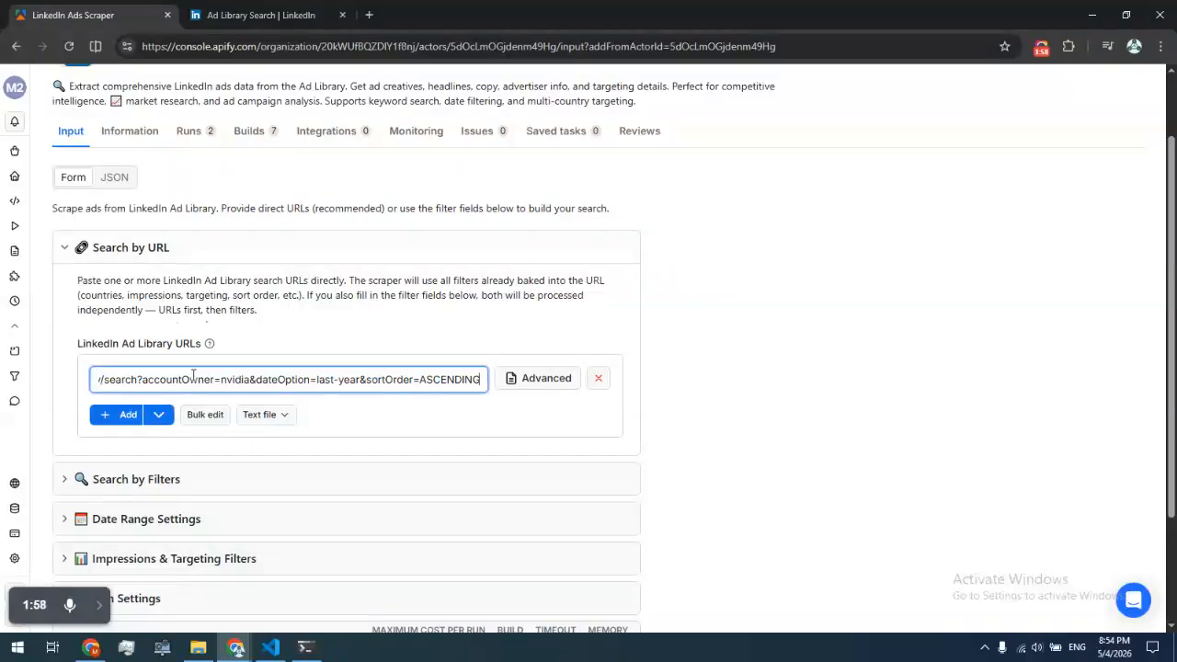
click(120, 416)
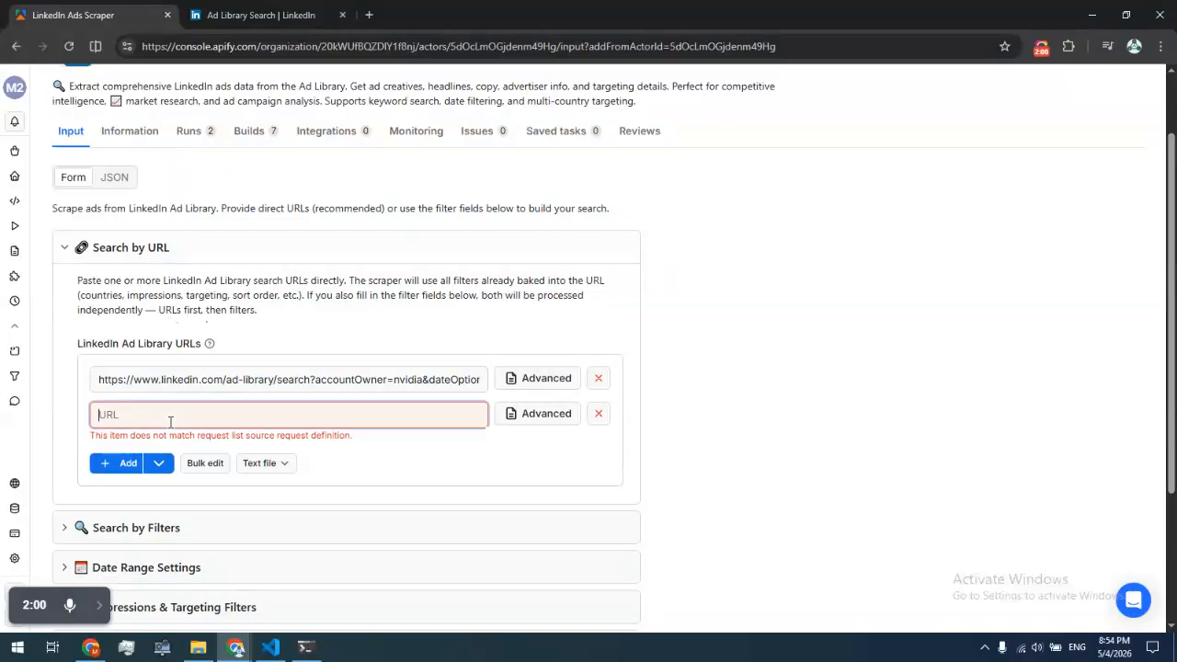
key(ctrl+v)
key(ctrl+a)
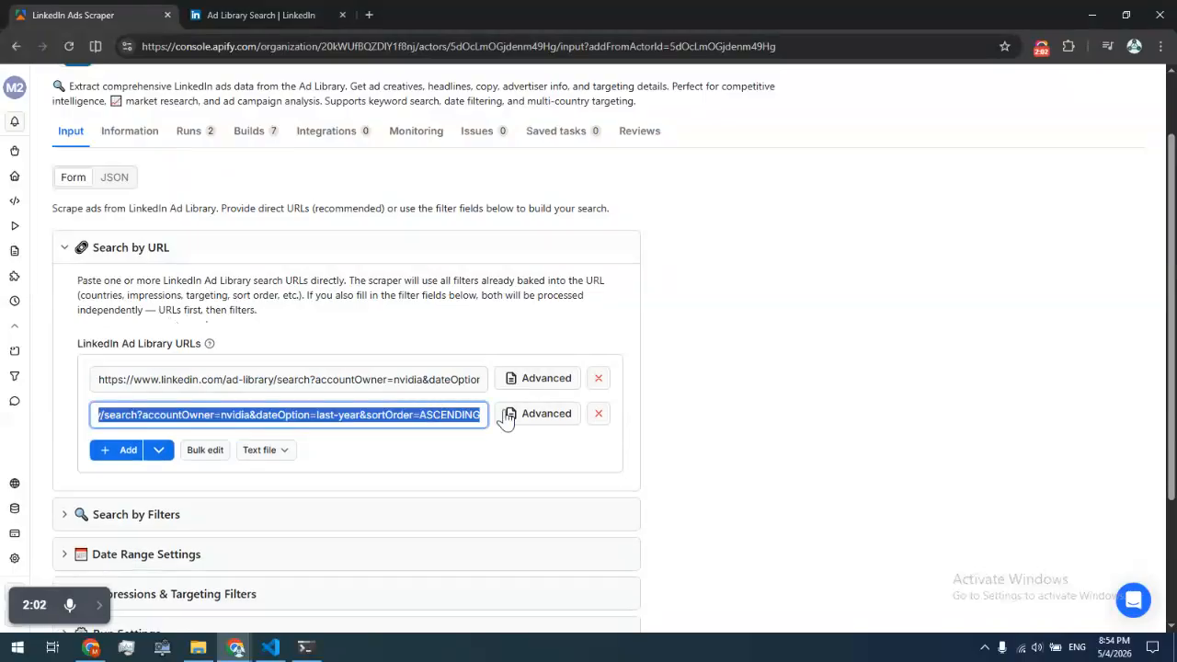
click(598, 413)
Expand the Search by Filters section of the actor input
scroll(157, 404, down, 2)
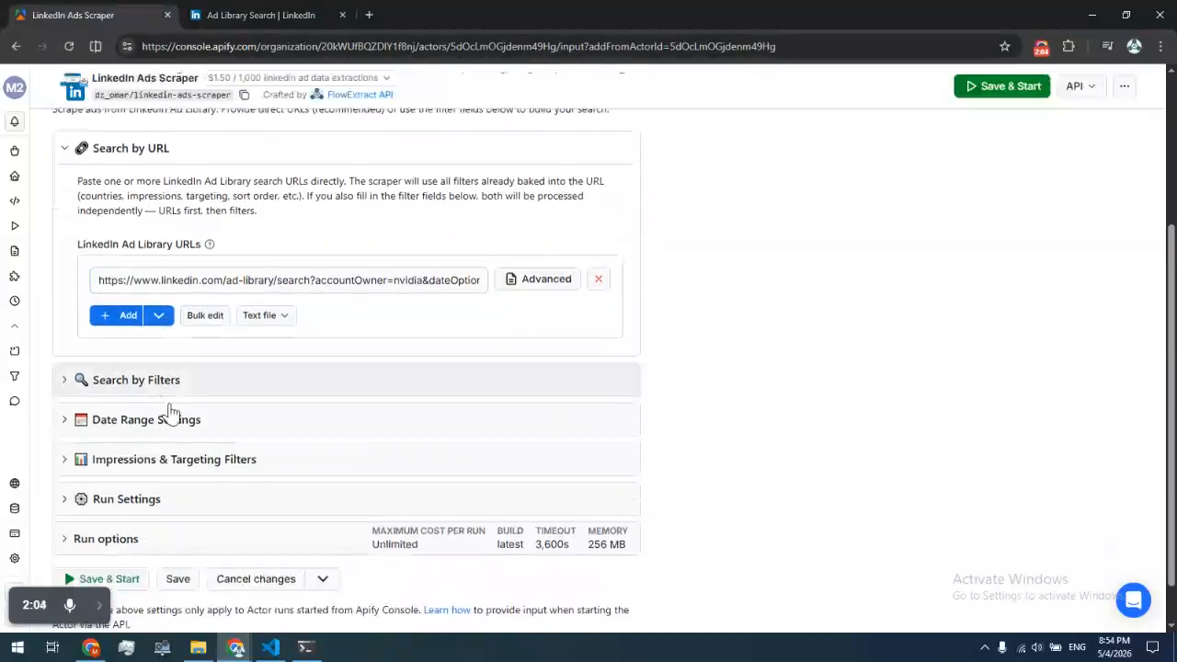
click(167, 375)
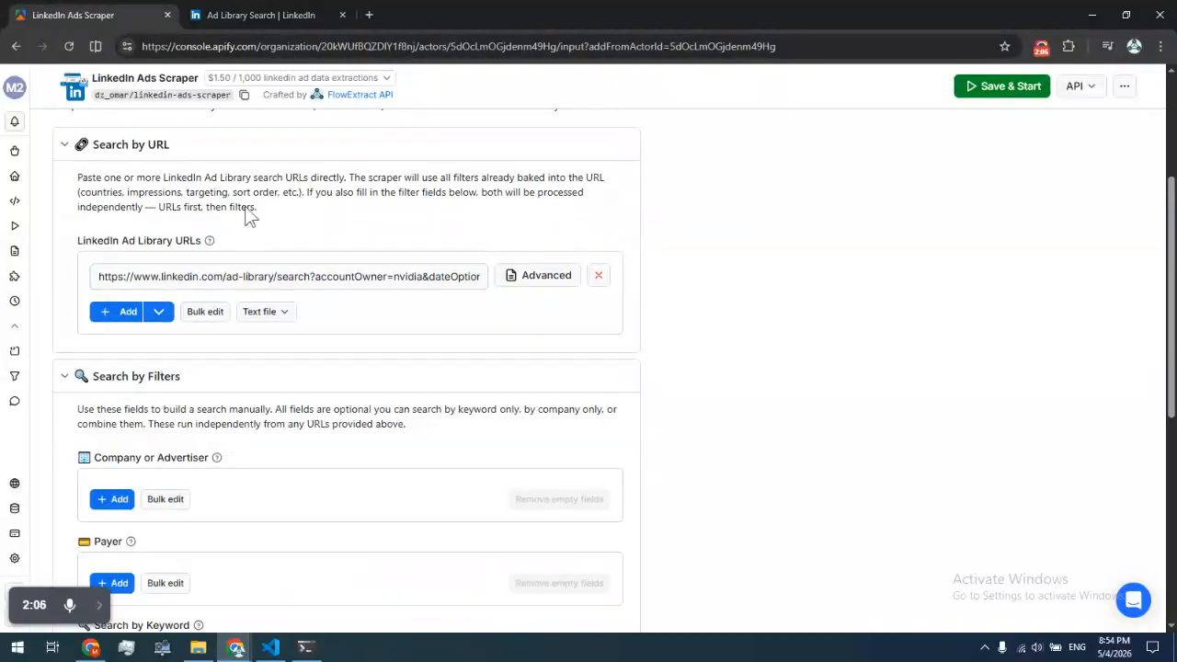
Arrange the LinkedIn Ad Library tab and the Apify Console side by side in two windows
drag(226, 9, 1174, 221)
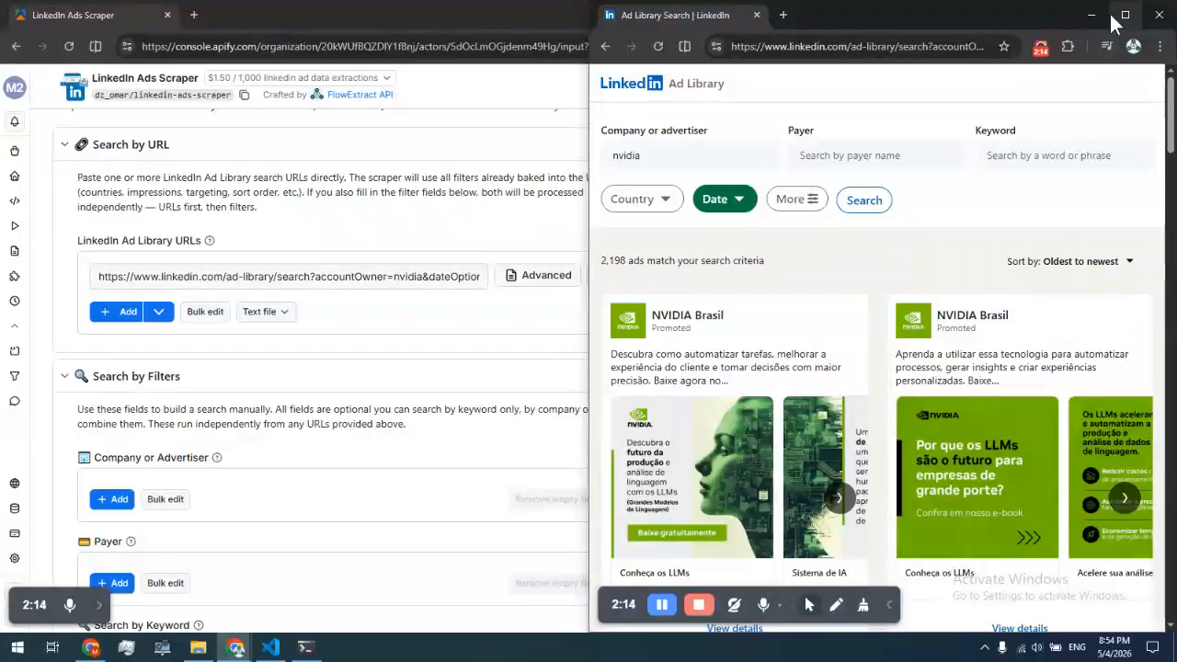
drag(866, 15, 1175, 57)
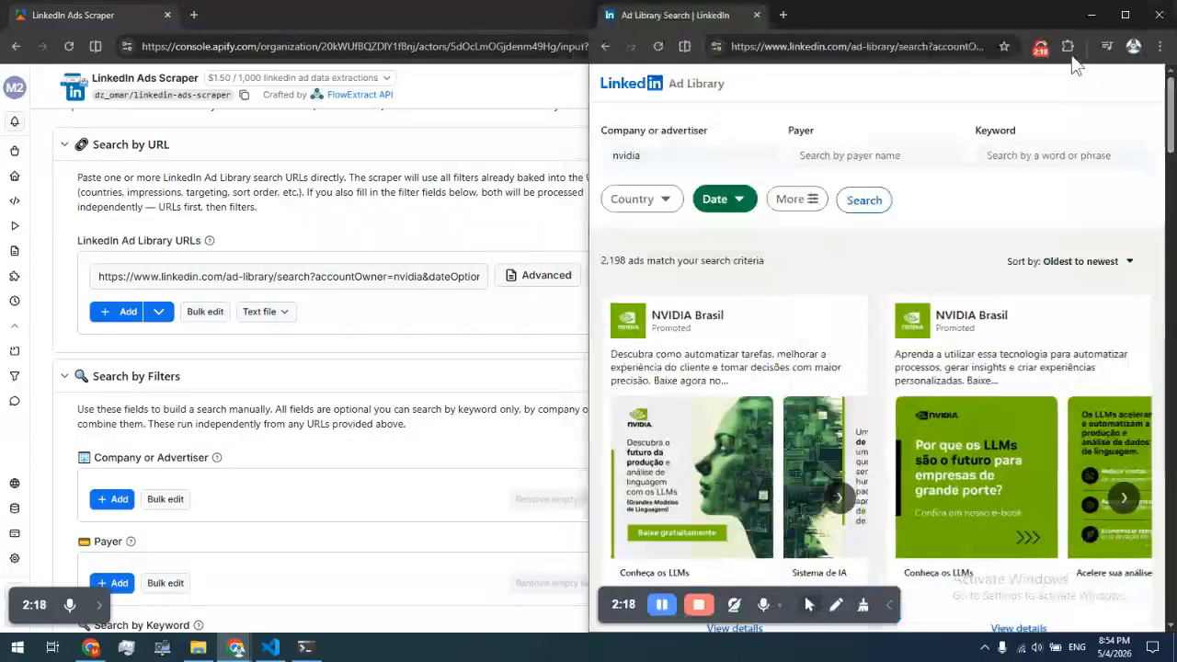
drag(1049, 20, 1175, 68)
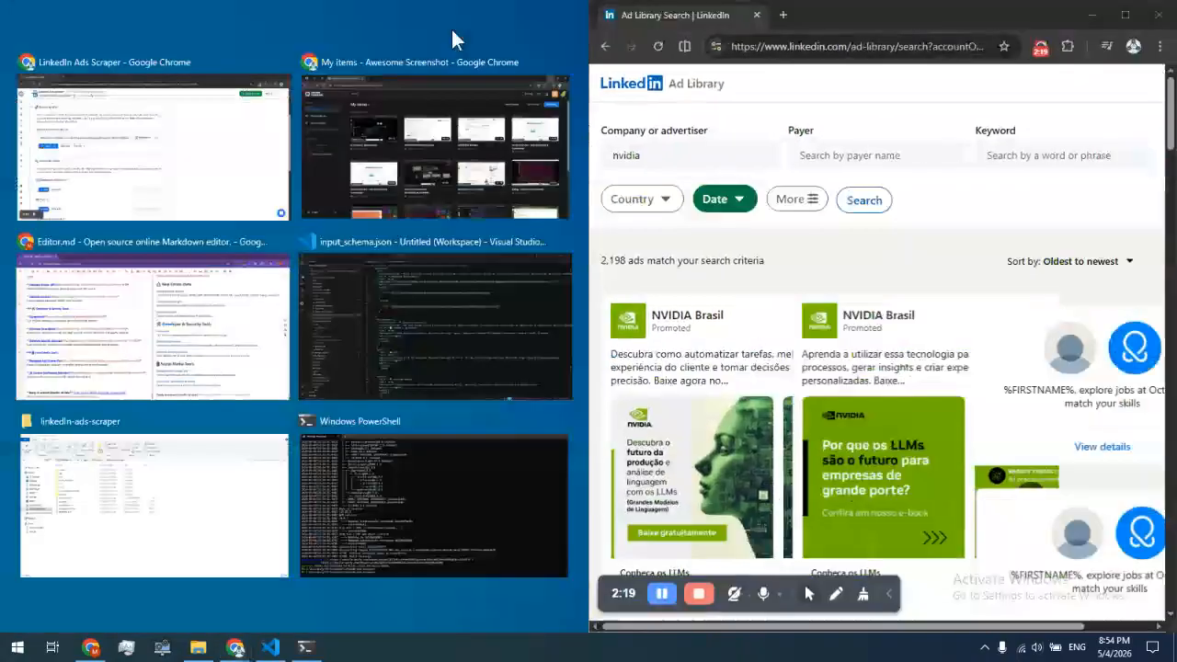
click(277, 116)
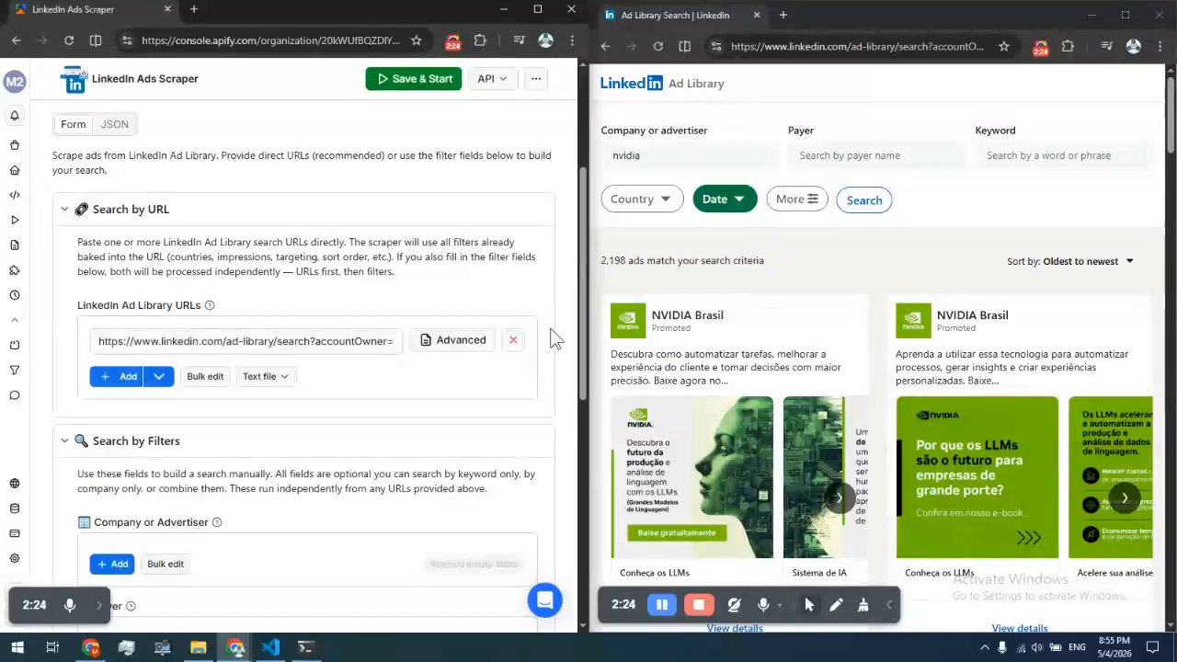
Add nvidia as a Company or Advertiser filter, copied from the LinkedIn company field
scroll(528, 342, down, 1)
scroll(529, 345, down, 1)
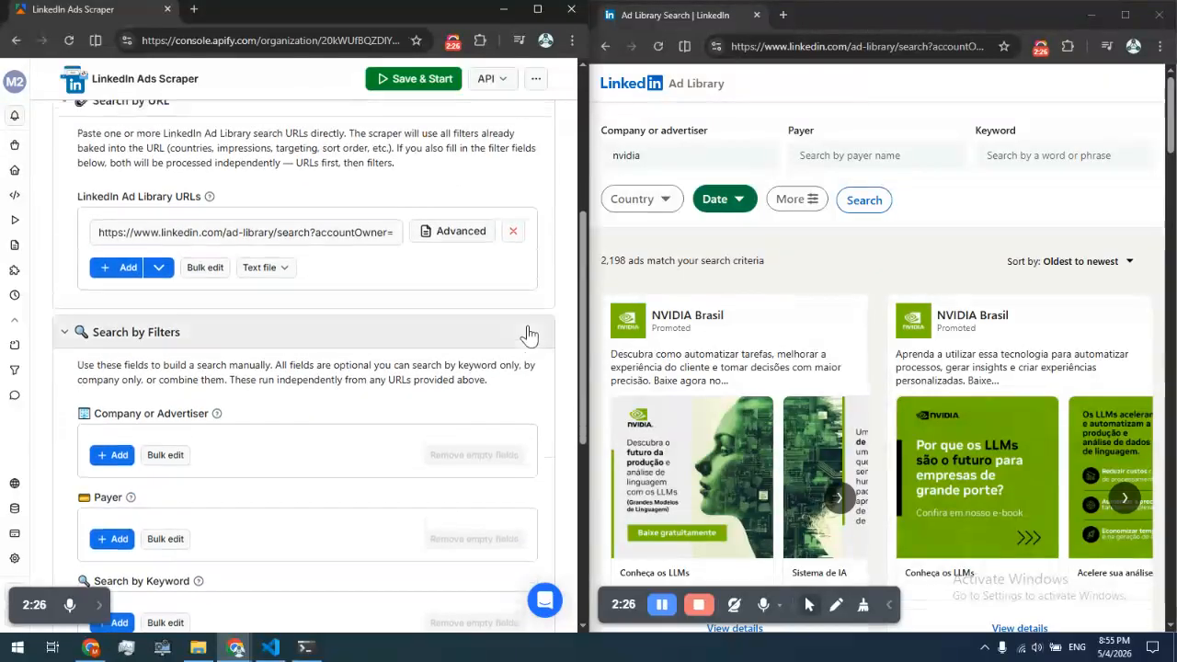
scroll(301, 330, down, 4)
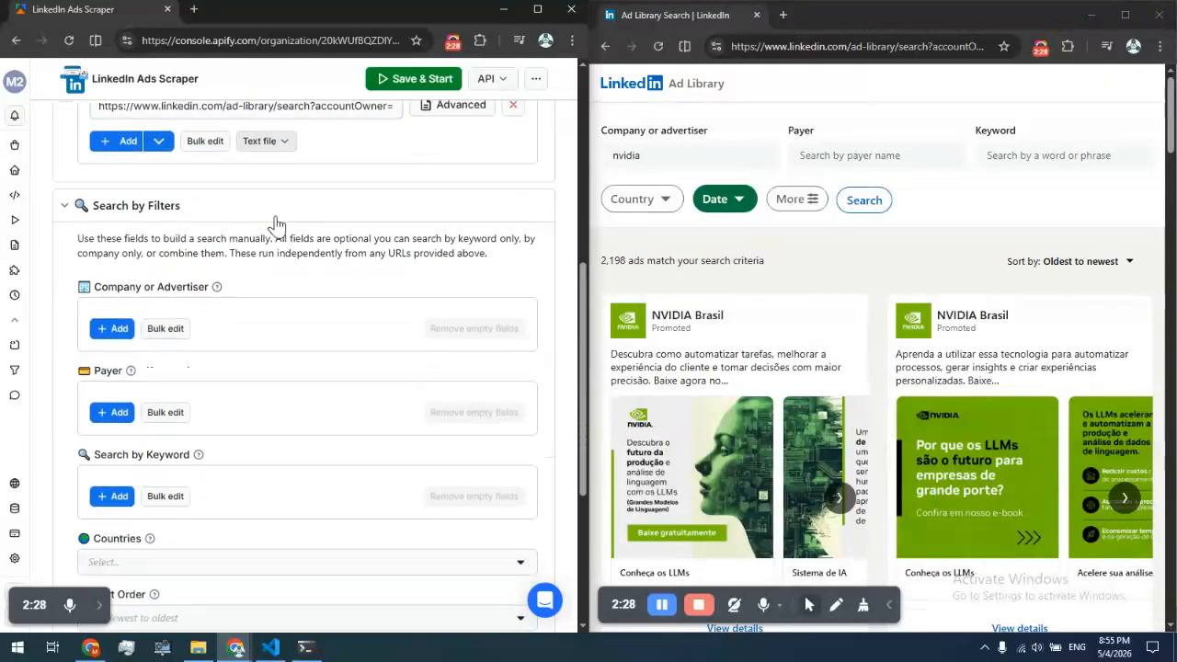
double_click(621, 155)
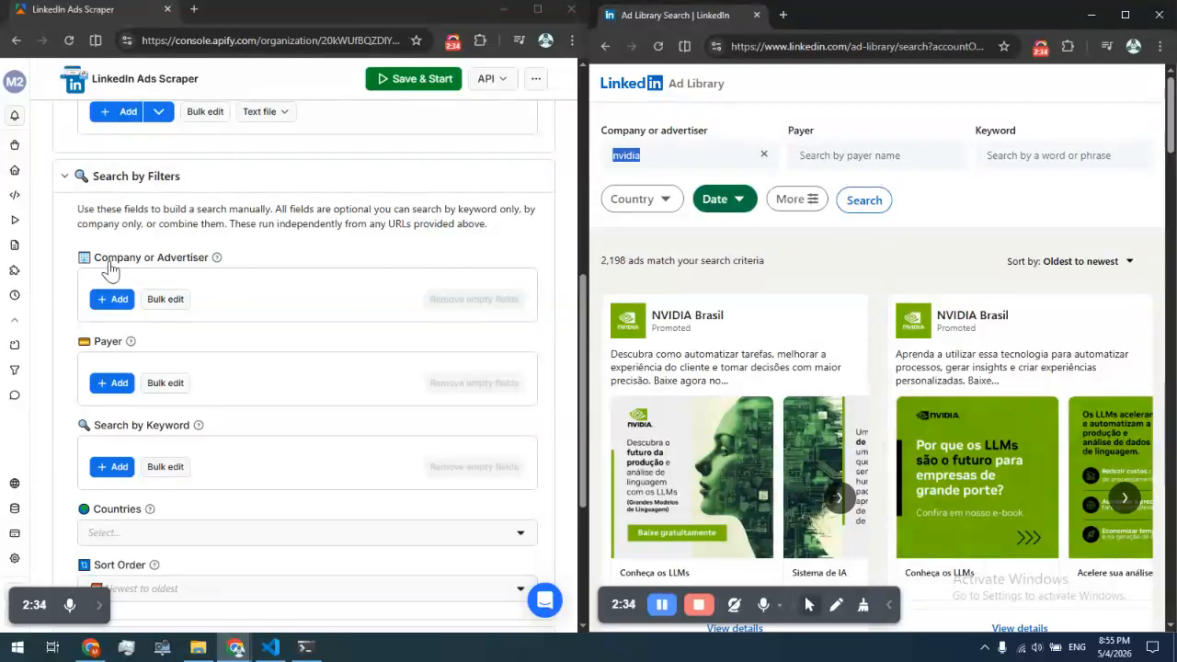
click(123, 299)
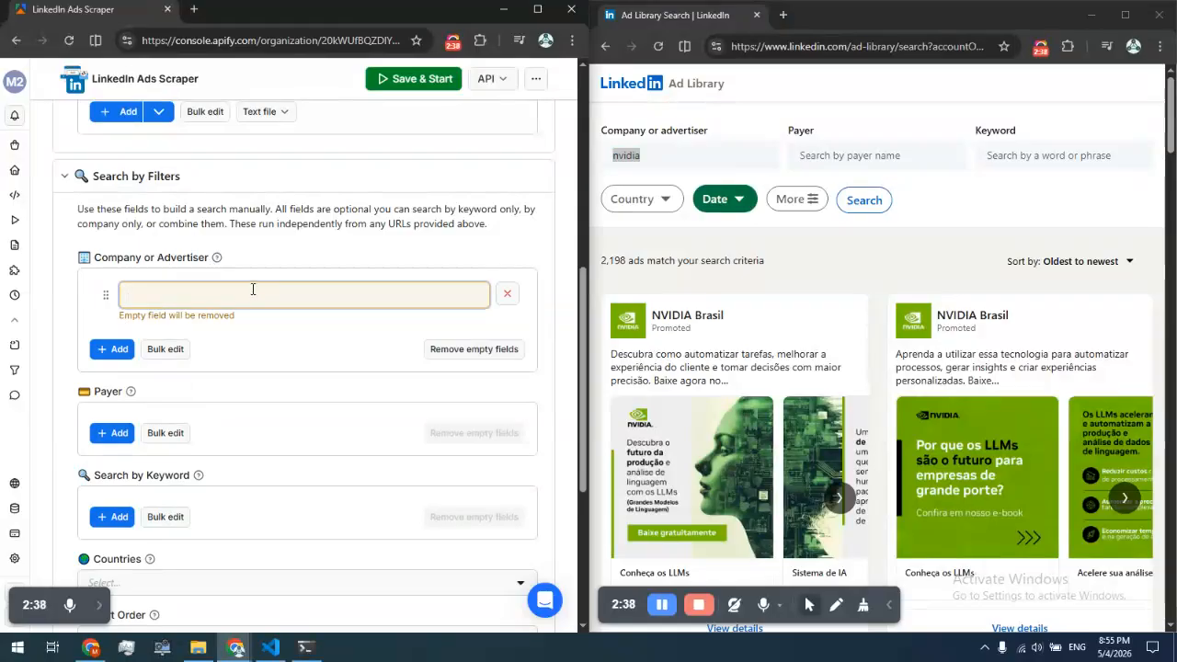
key(ctrl+v)
click(238, 320)
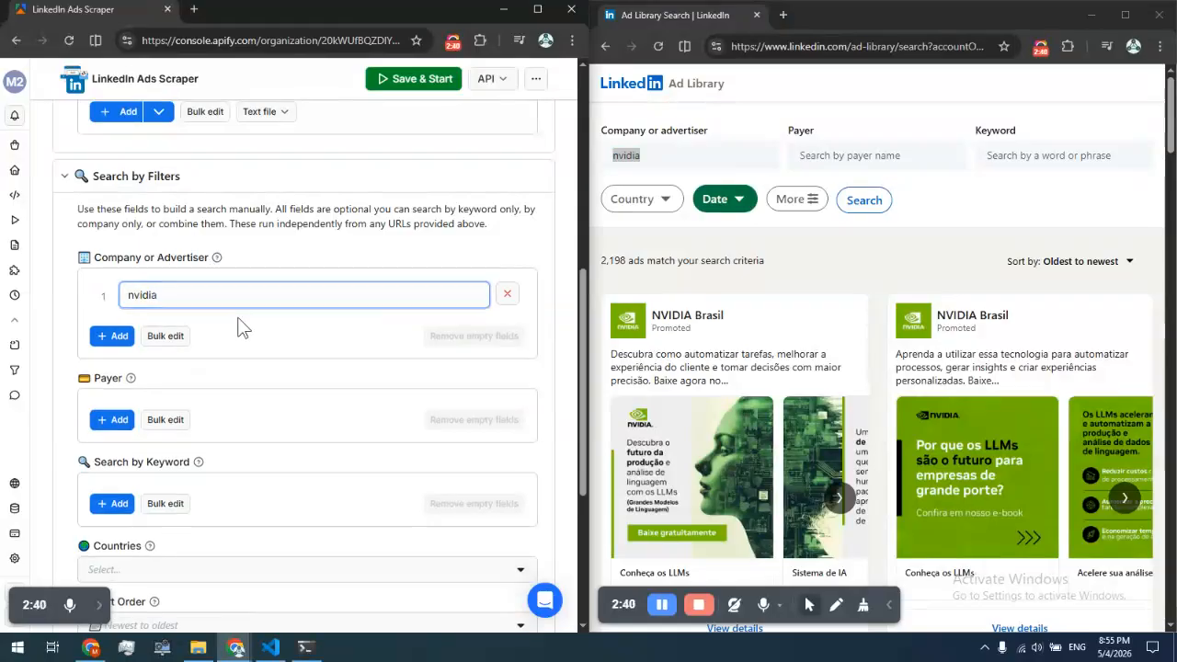
Set the actor's Sort Order to Oldest to newest
scroll(184, 363, down, 1)
scroll(129, 377, down, 1)
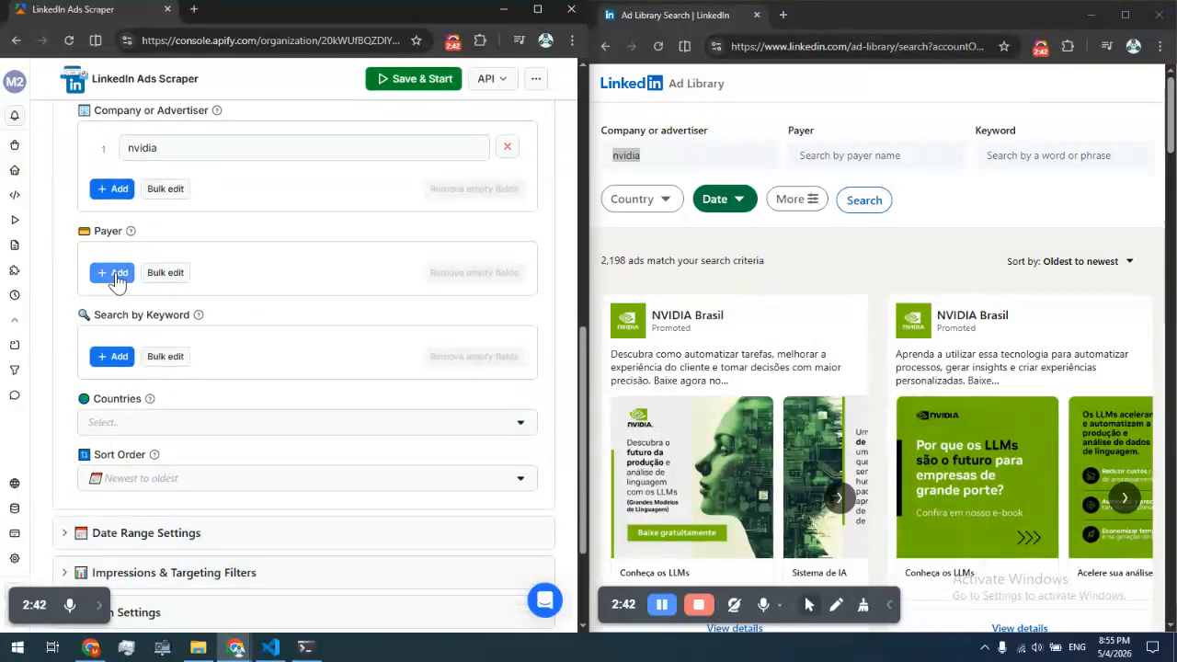
scroll(512, 402, down, 2)
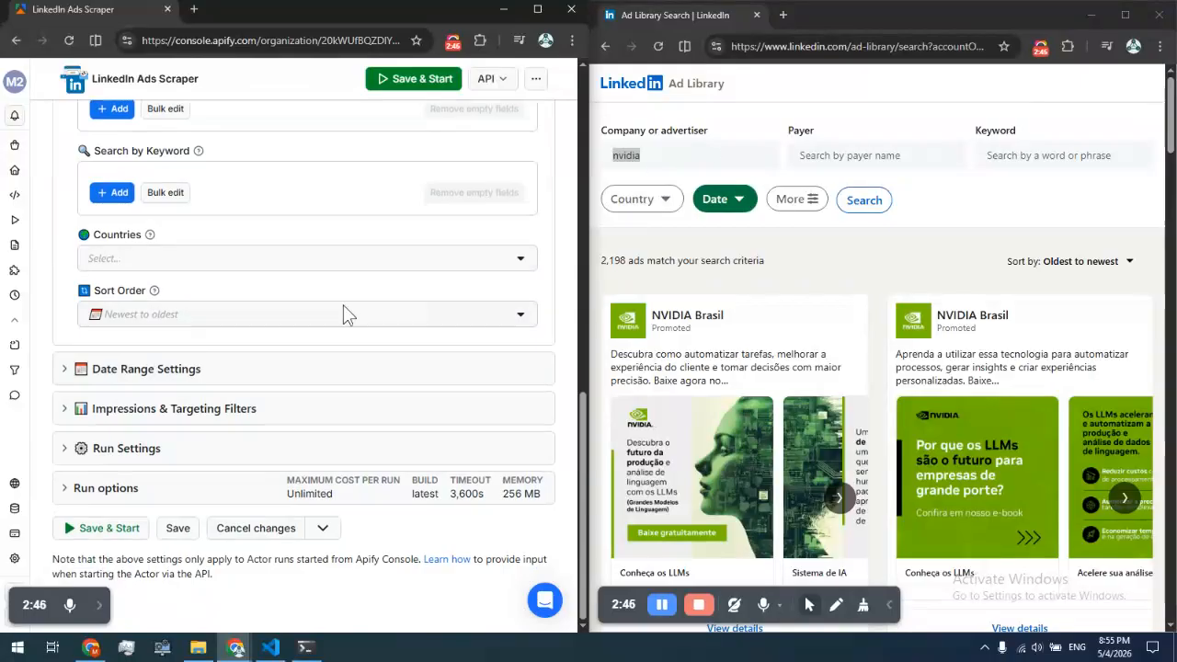
click(265, 322)
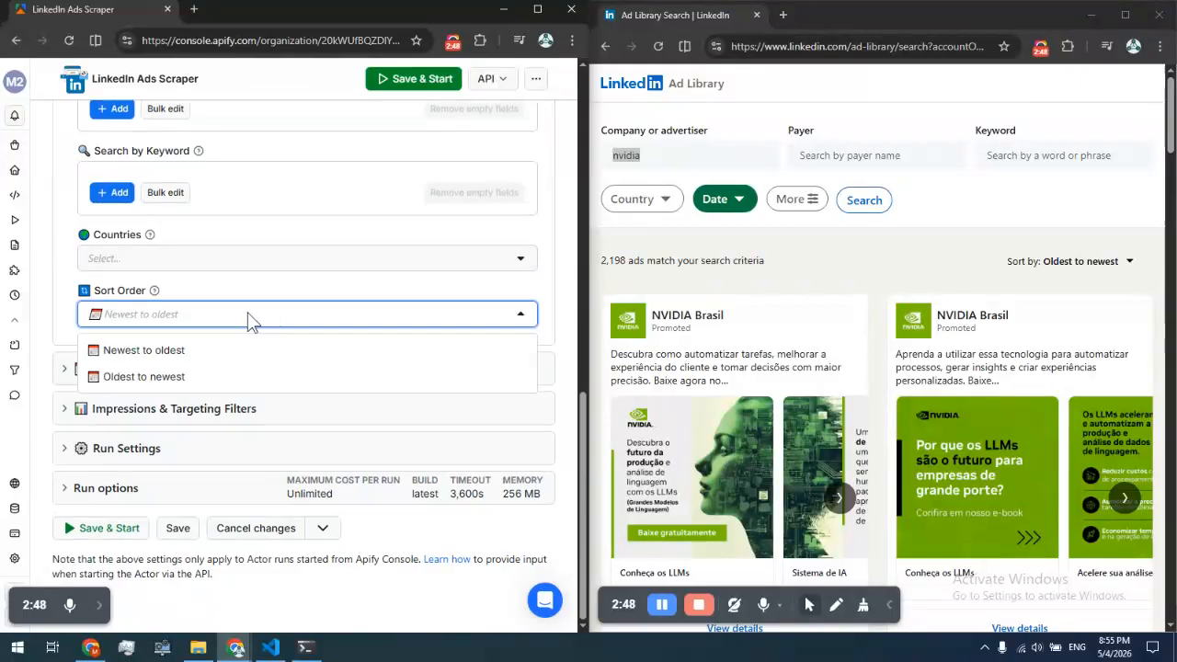
click(110, 376)
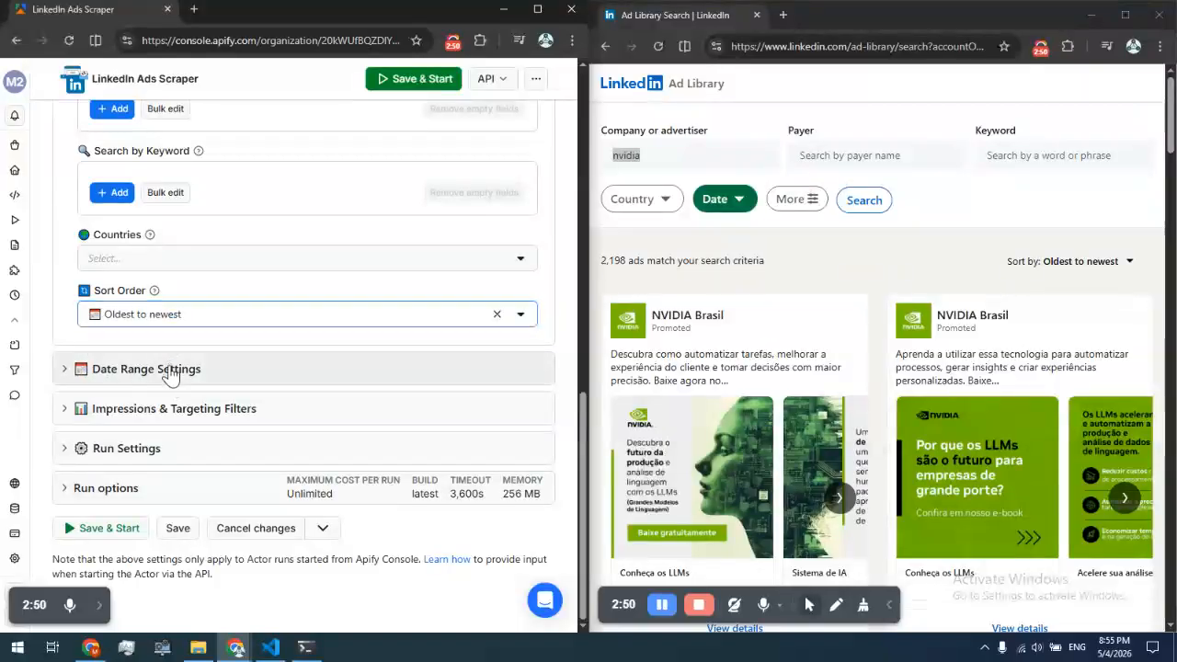
Expand the actor's Date Range Settings section and review the Date filter options in the LinkedIn Ad Library
click(200, 373)
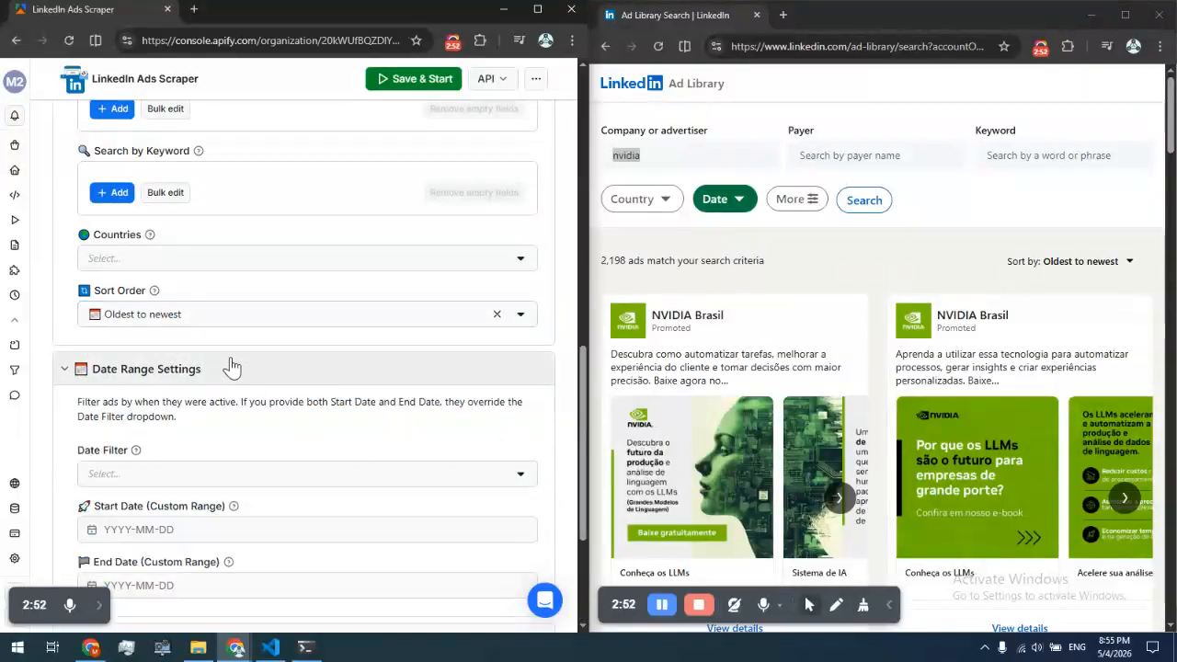
scroll(505, 341, down, 3)
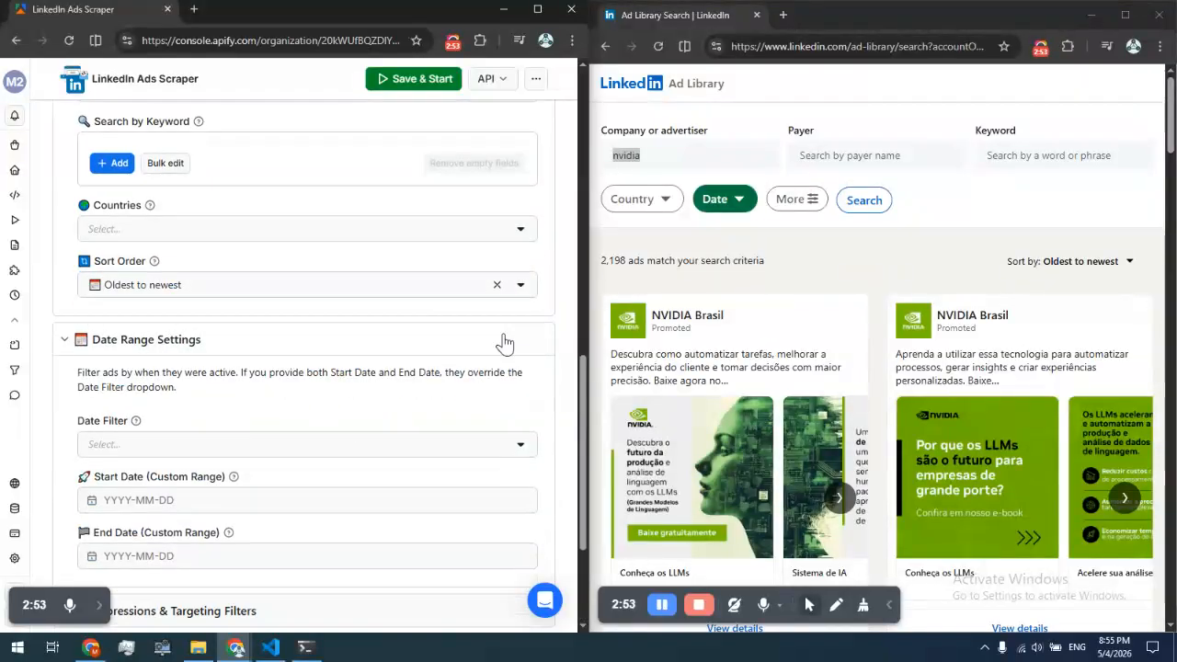
click(723, 199)
click(834, 268)
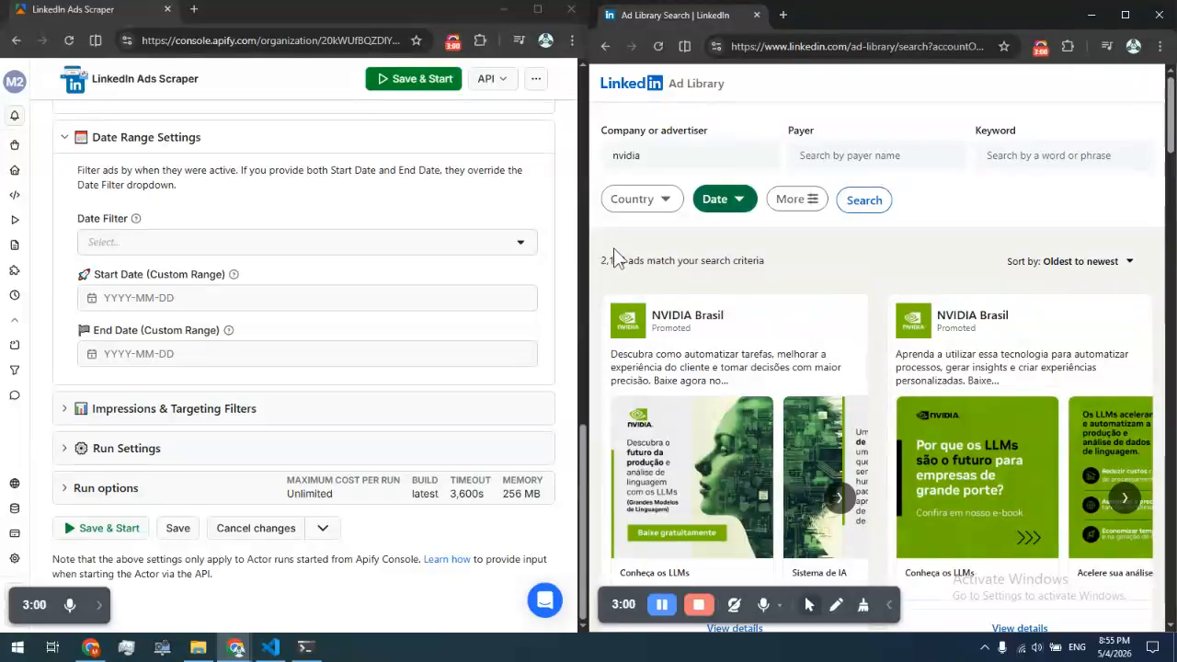
click(715, 201)
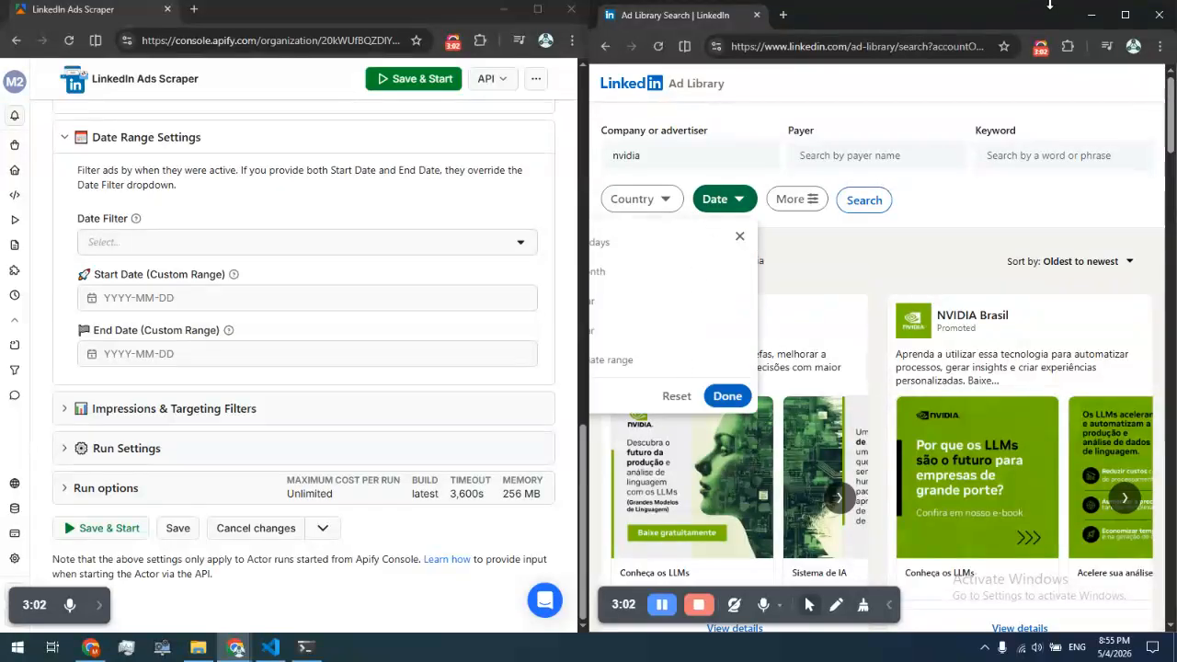
key(ctrl+minus)
key(ctrl+minus)
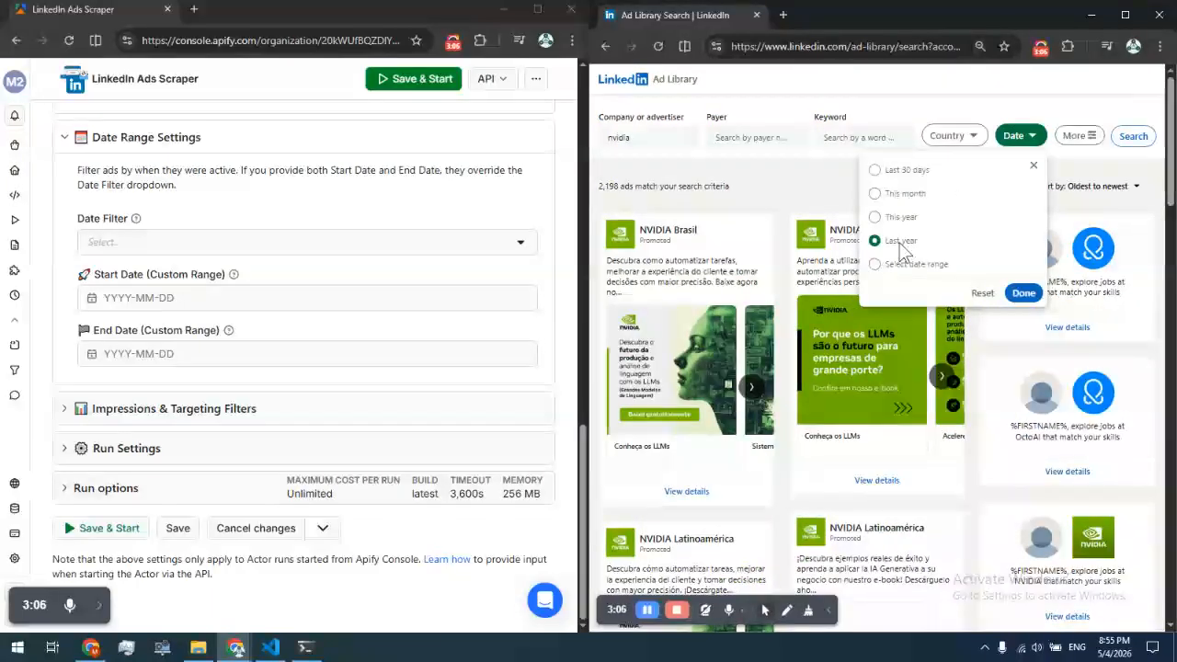
Set the actor's Date Filter to Last Year while checking LinkedIn's custom date range option
click(168, 243)
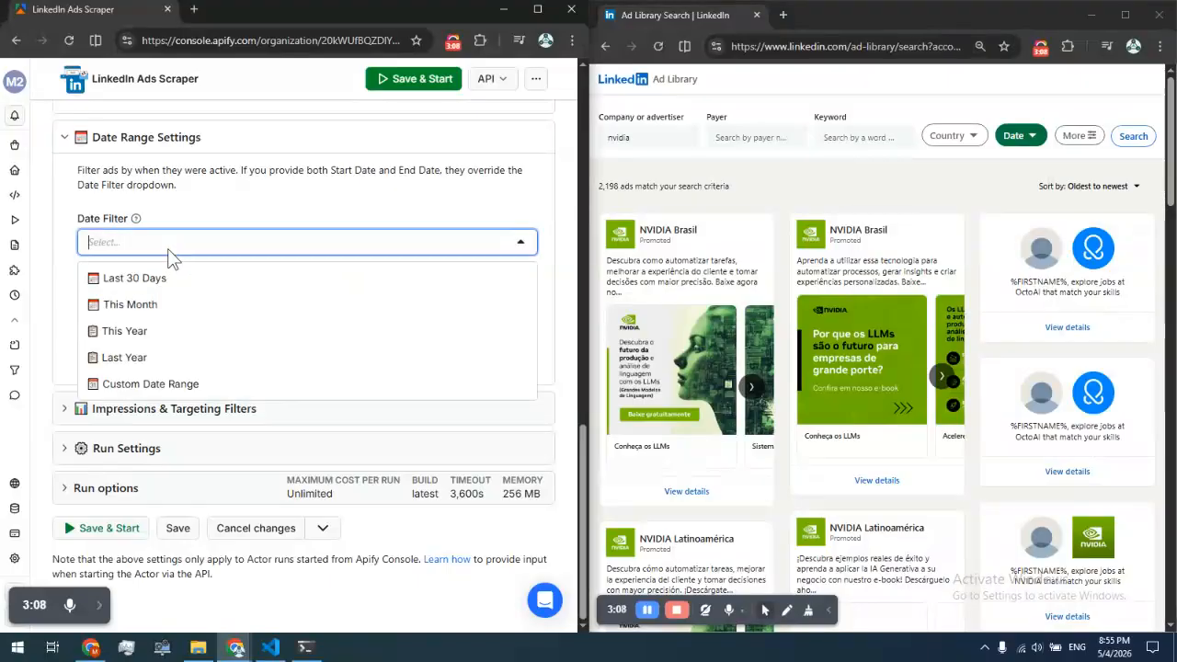
click(134, 360)
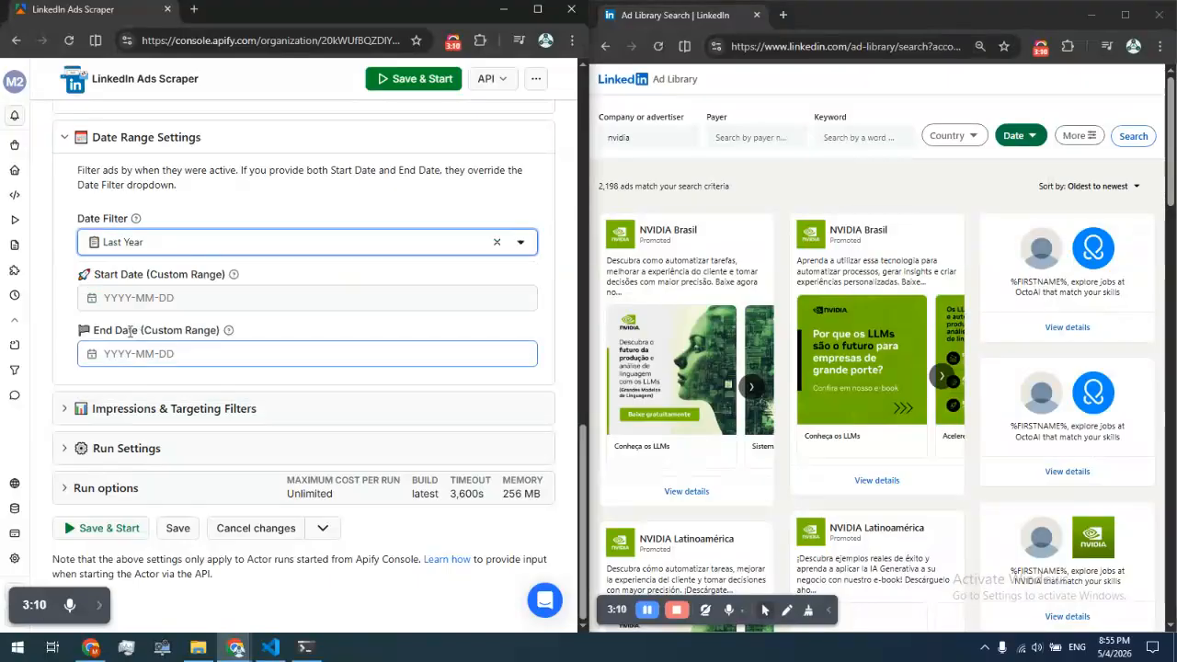
click(964, 137)
click(1008, 138)
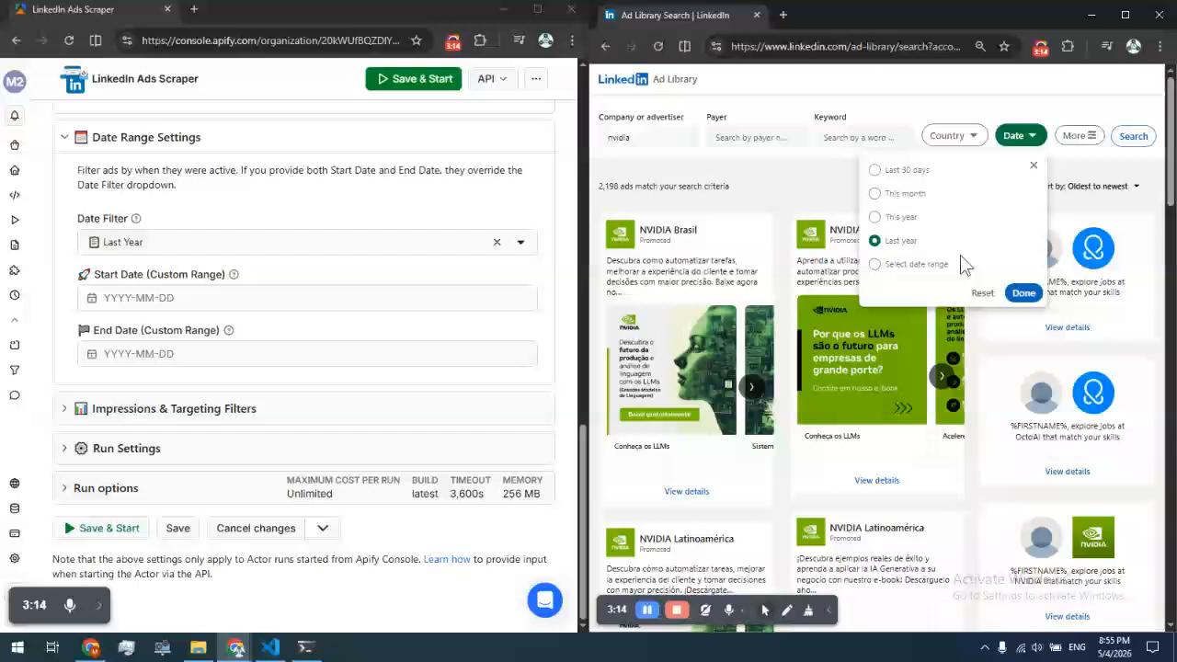
click(915, 265)
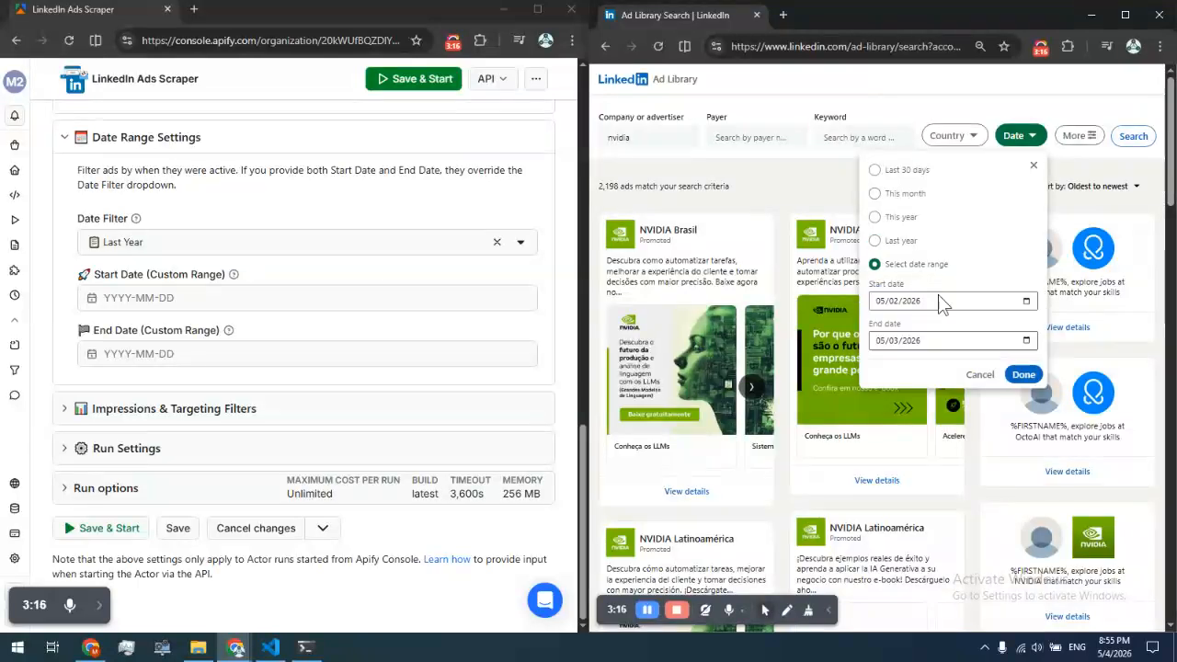
click(128, 344)
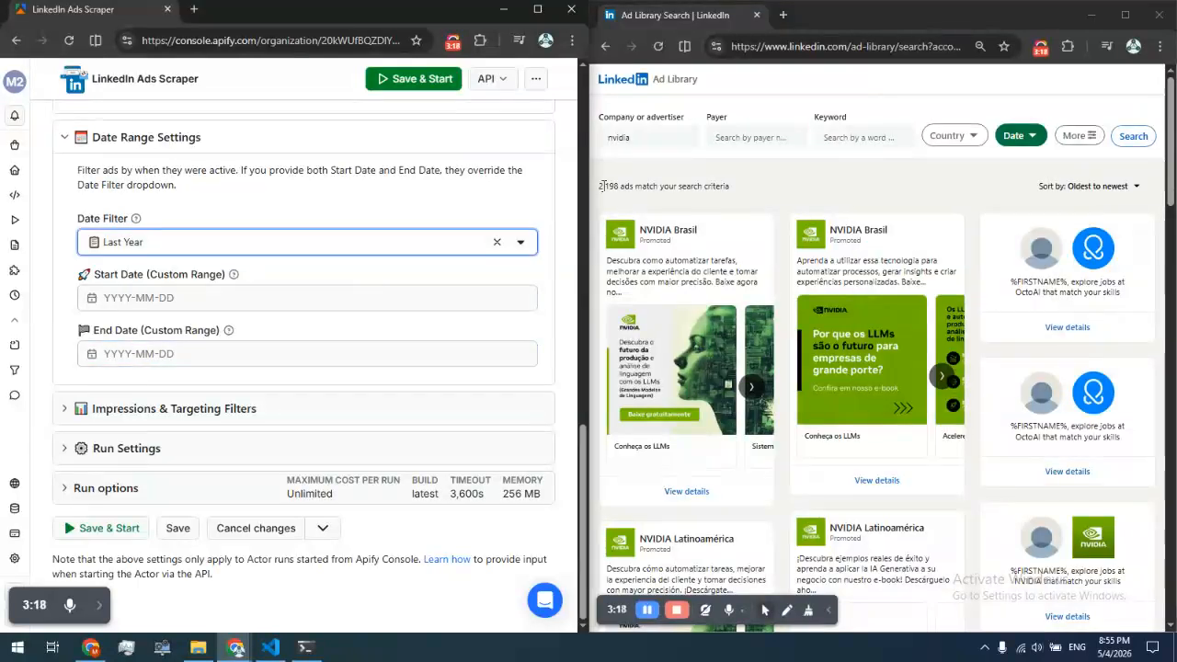
Clear the actor's Date Filter and expand the Impressions & Targeting Filters section
click(497, 242)
click(218, 353)
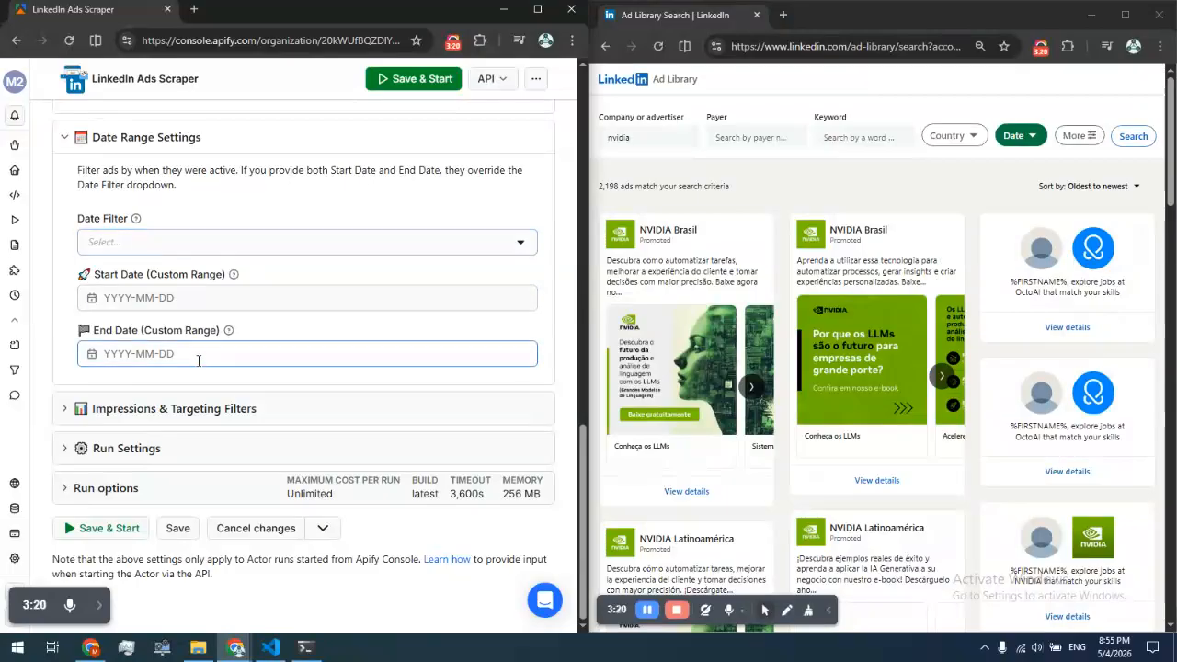
click(1015, 138)
click(890, 264)
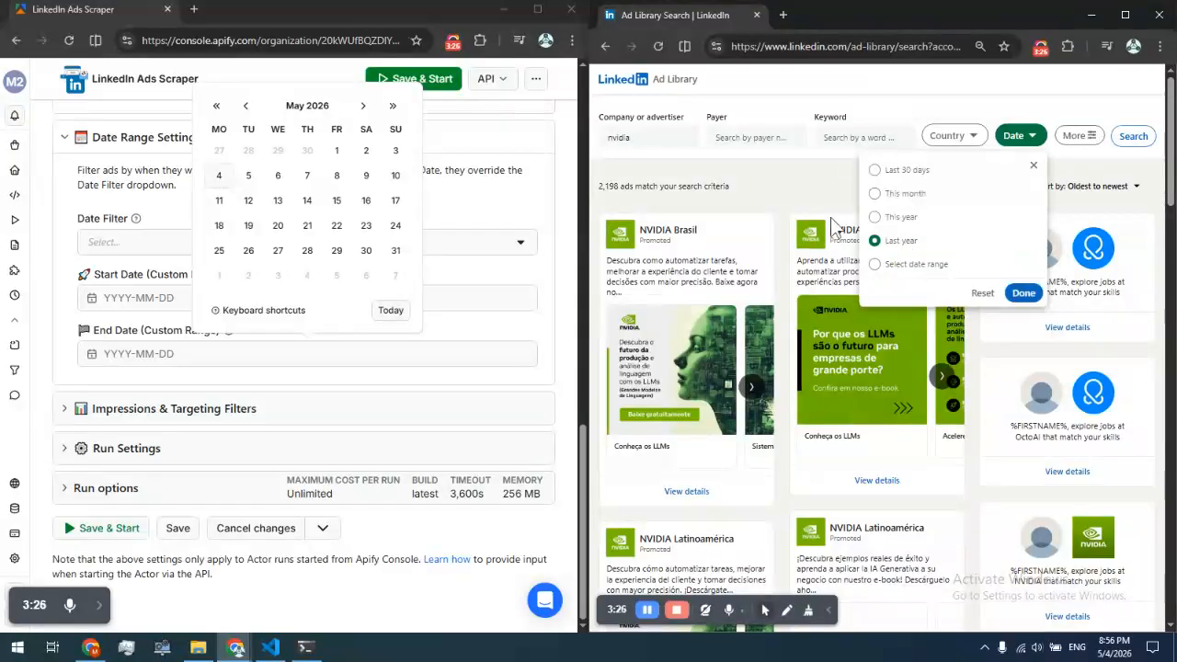
click(796, 197)
click(144, 278)
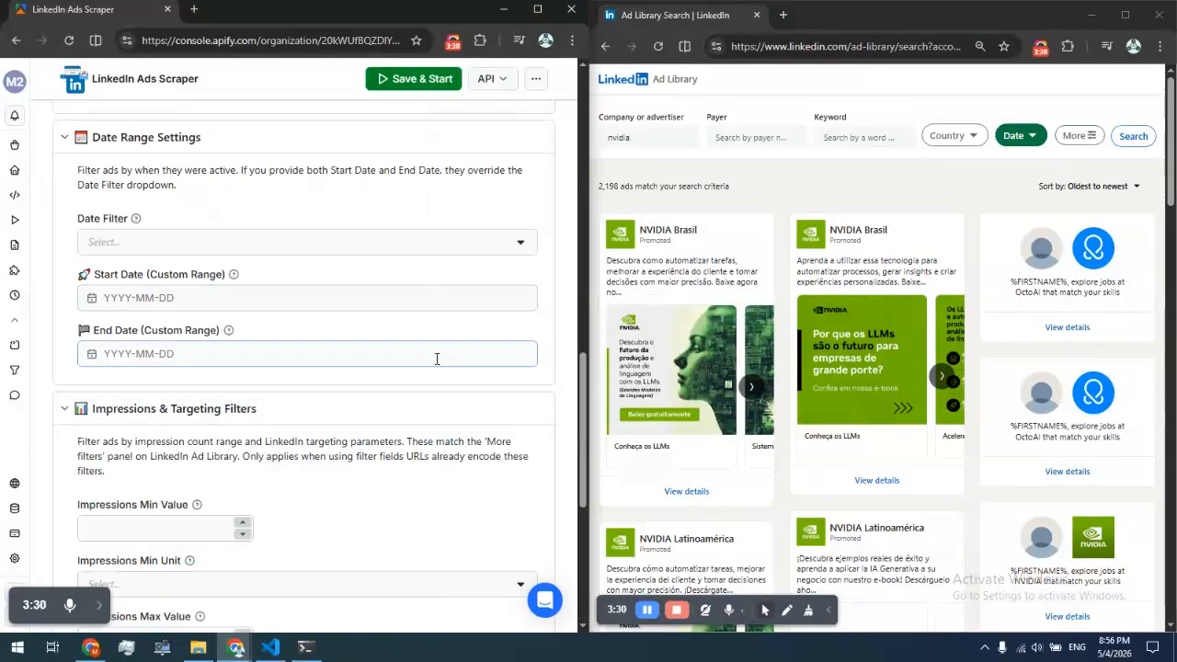
Open LinkedIn's More filters panel and tick the Language targeting parameter with Both
click(1078, 136)
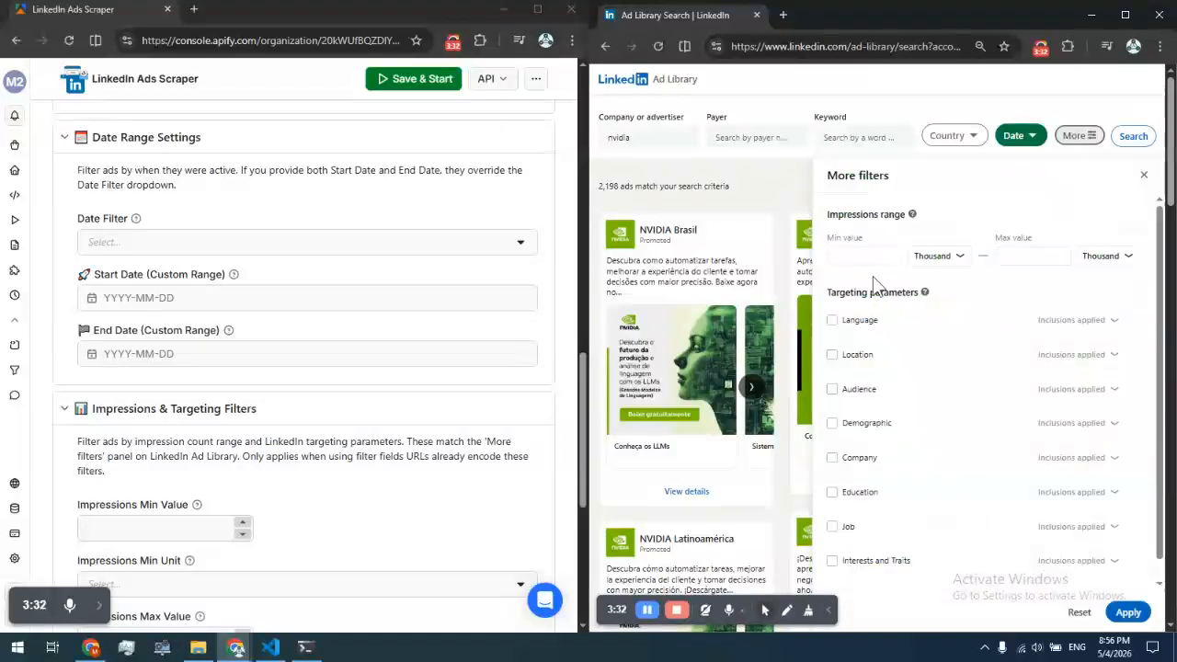
drag(1150, 267, 1157, 285)
scroll(1160, 293, down, 1)
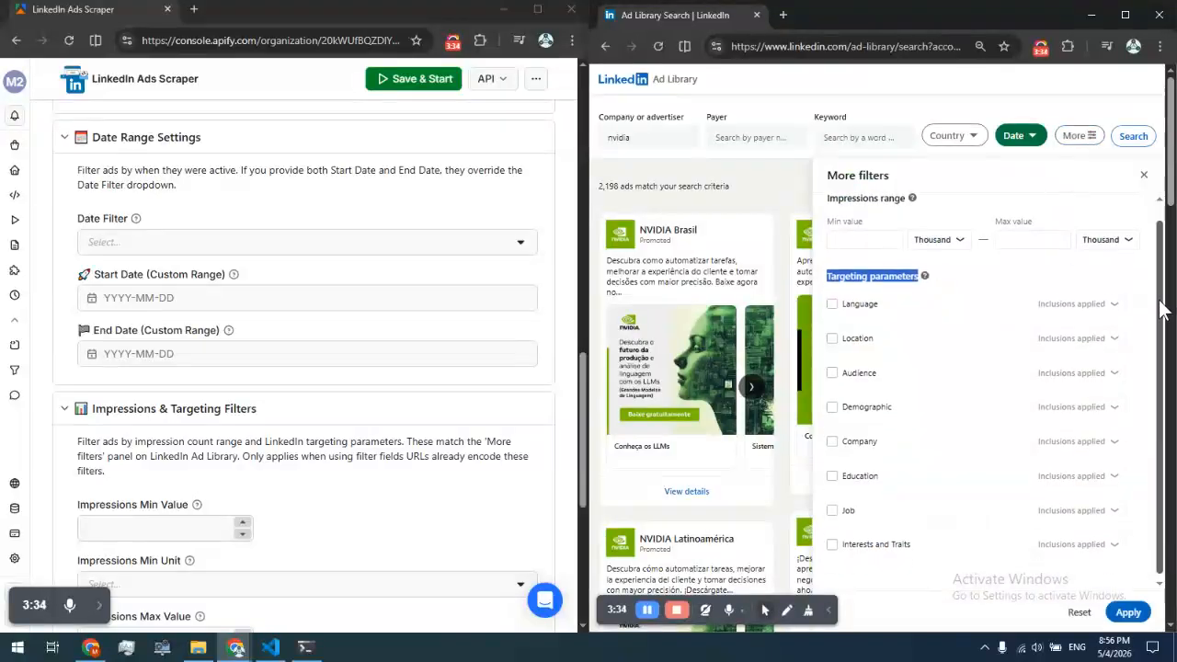
click(828, 301)
click(833, 302)
click(1075, 318)
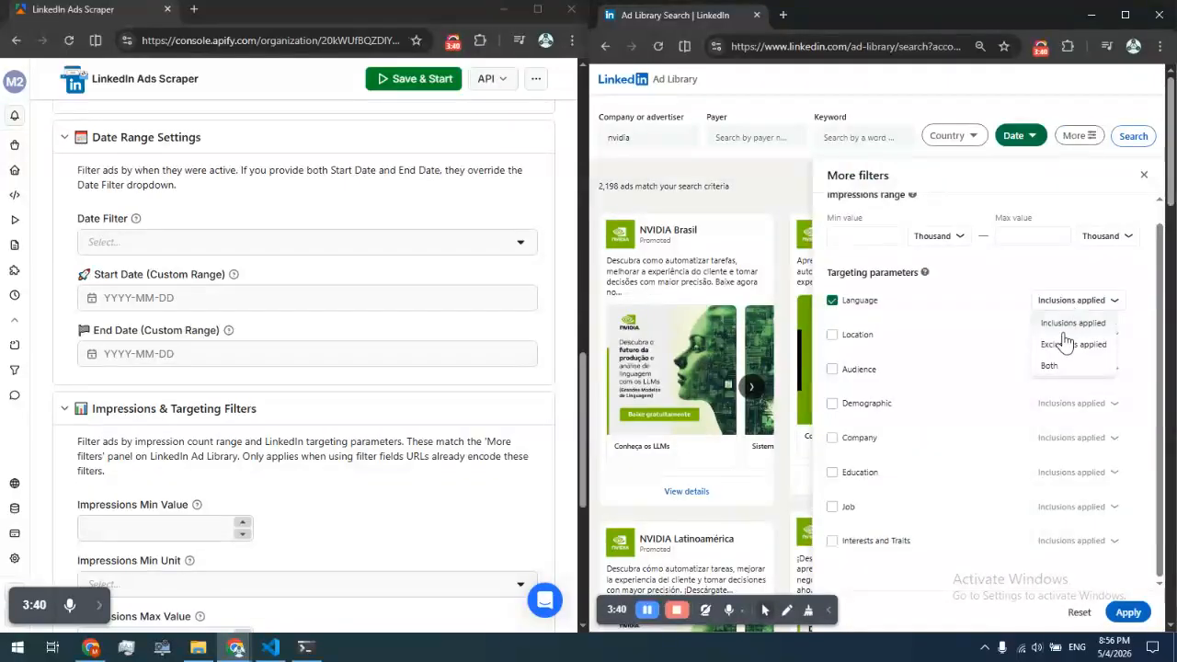
double_click(1053, 365)
Tick the Location targeting parameter on LinkedIn with Inclusions applied
click(833, 335)
click(1085, 335)
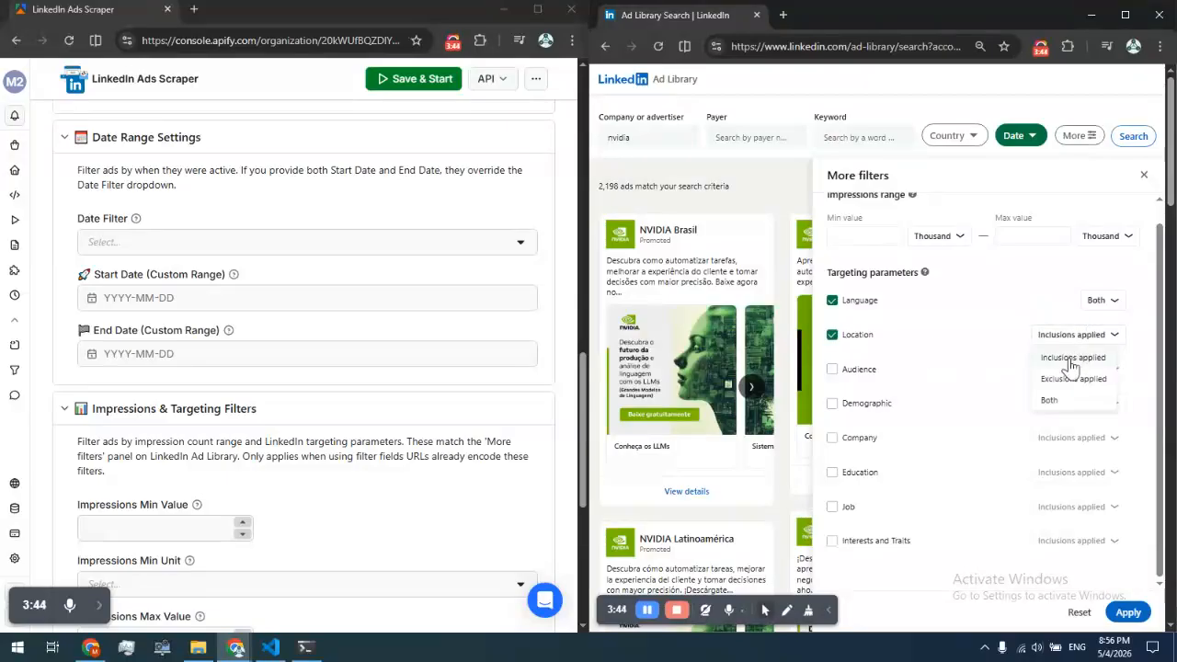
click(1071, 365)
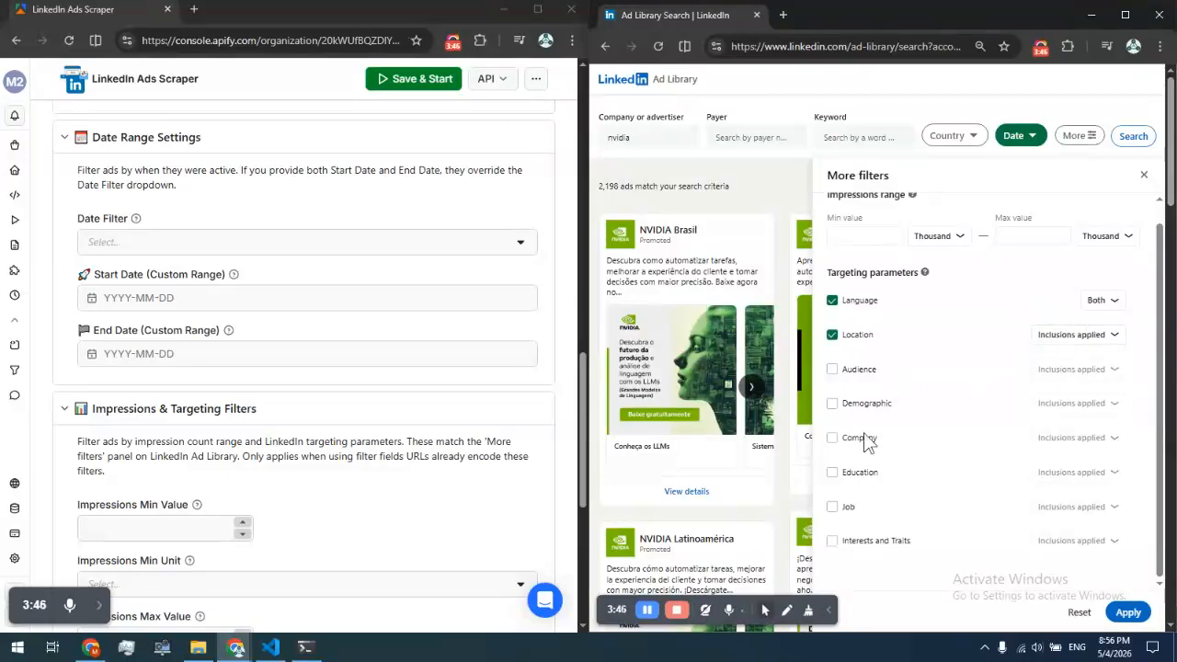
Tick Job with Exclusions applied and Education with Both in LinkedIn's targeting parameters
click(833, 507)
click(1045, 515)
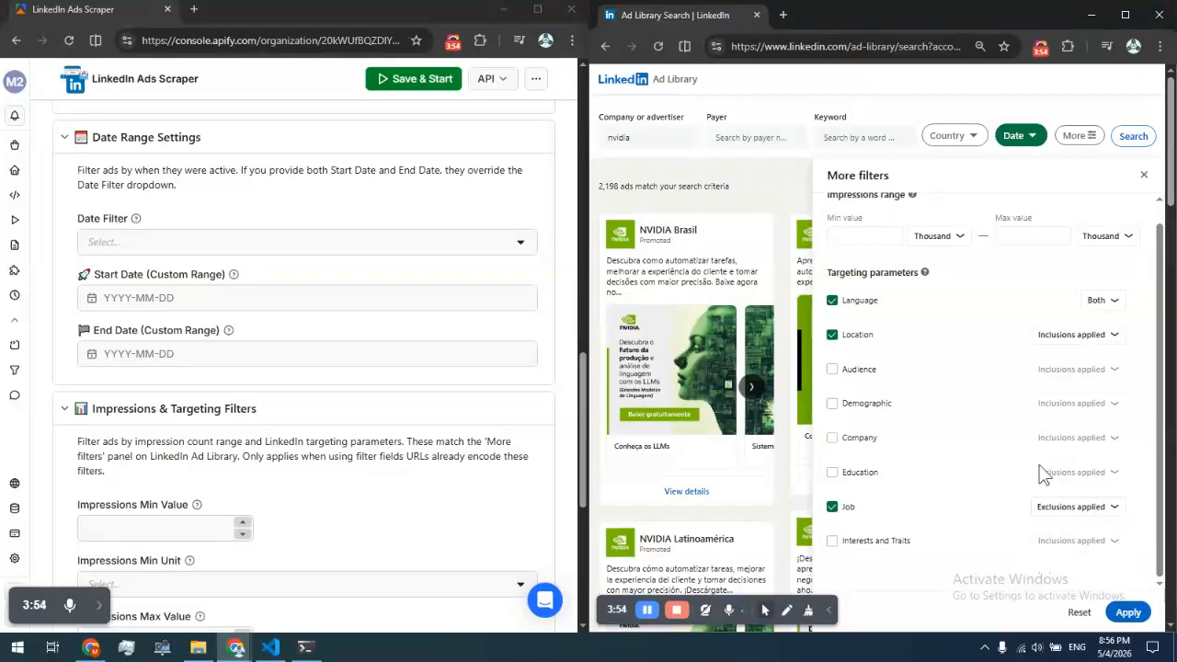
click(832, 473)
click(1073, 482)
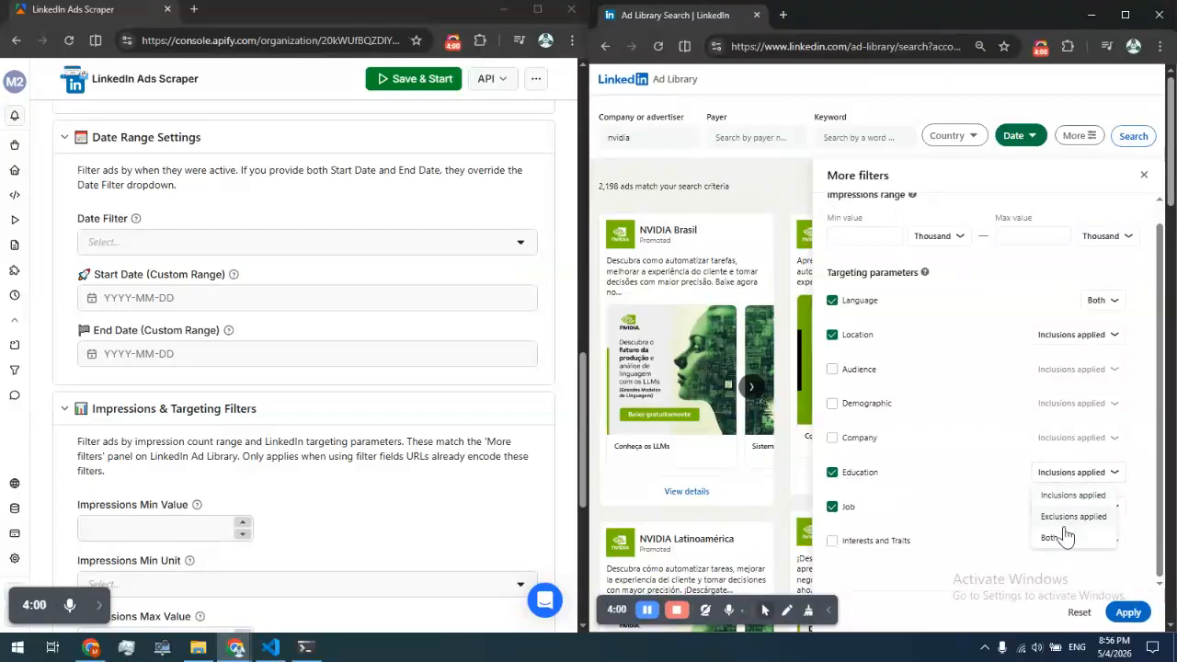
click(1057, 536)
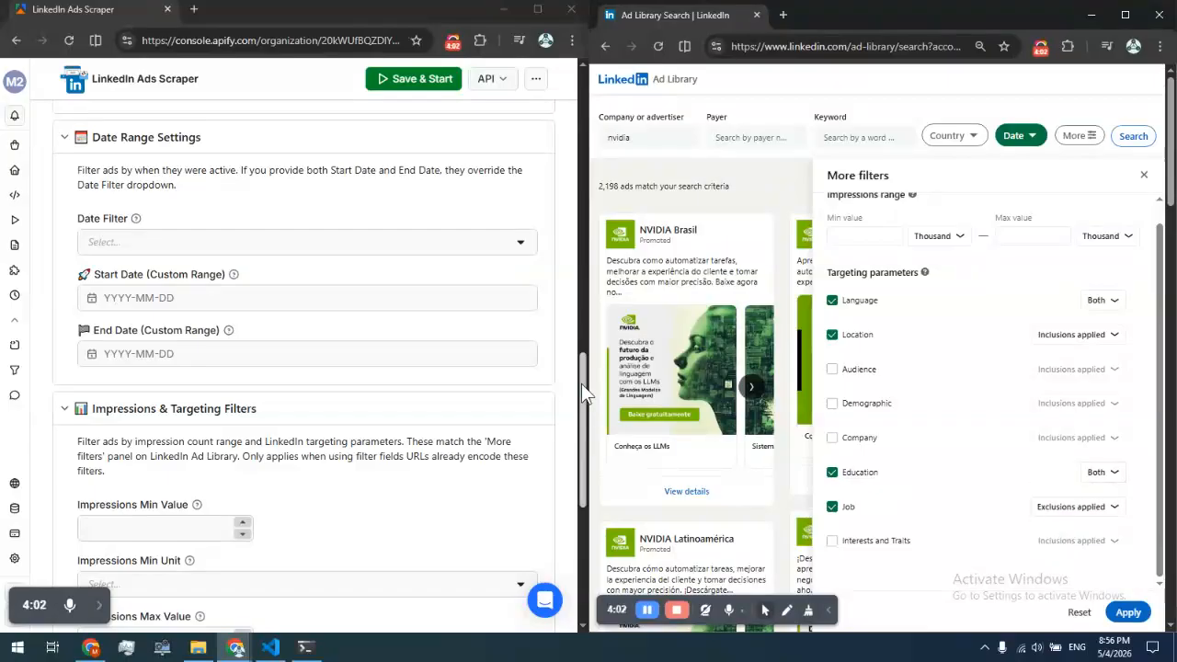
Add Language to the actor's Included Targeting Categories
drag(582, 395, 574, 499)
click(127, 329)
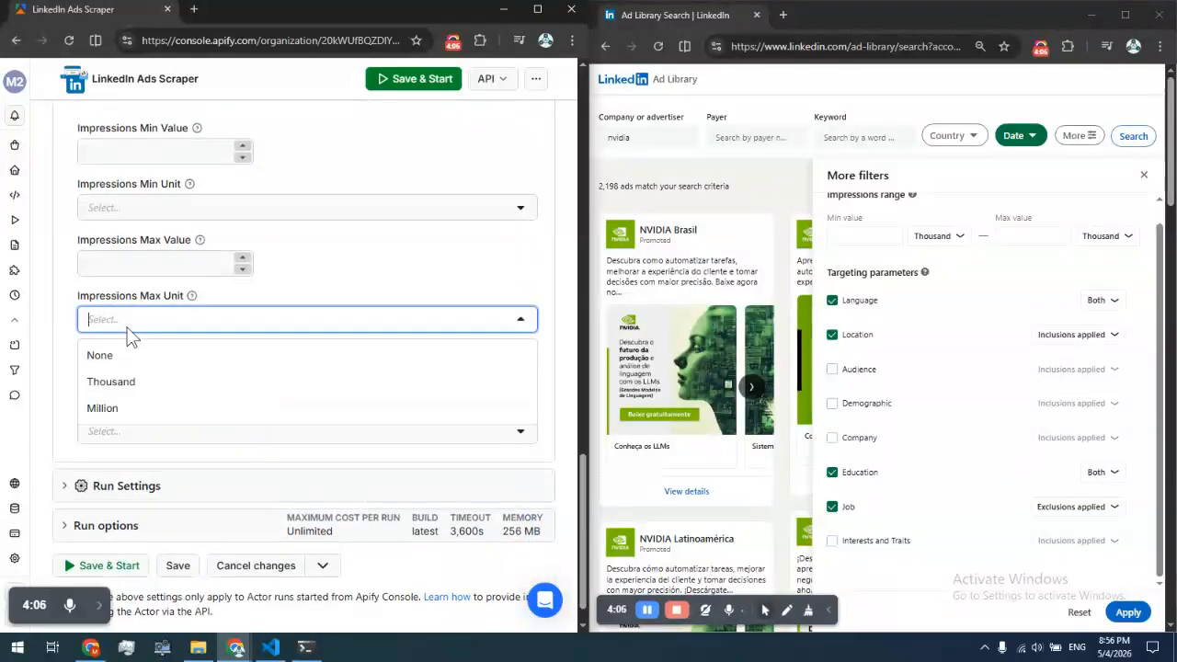
click(56, 322)
click(97, 384)
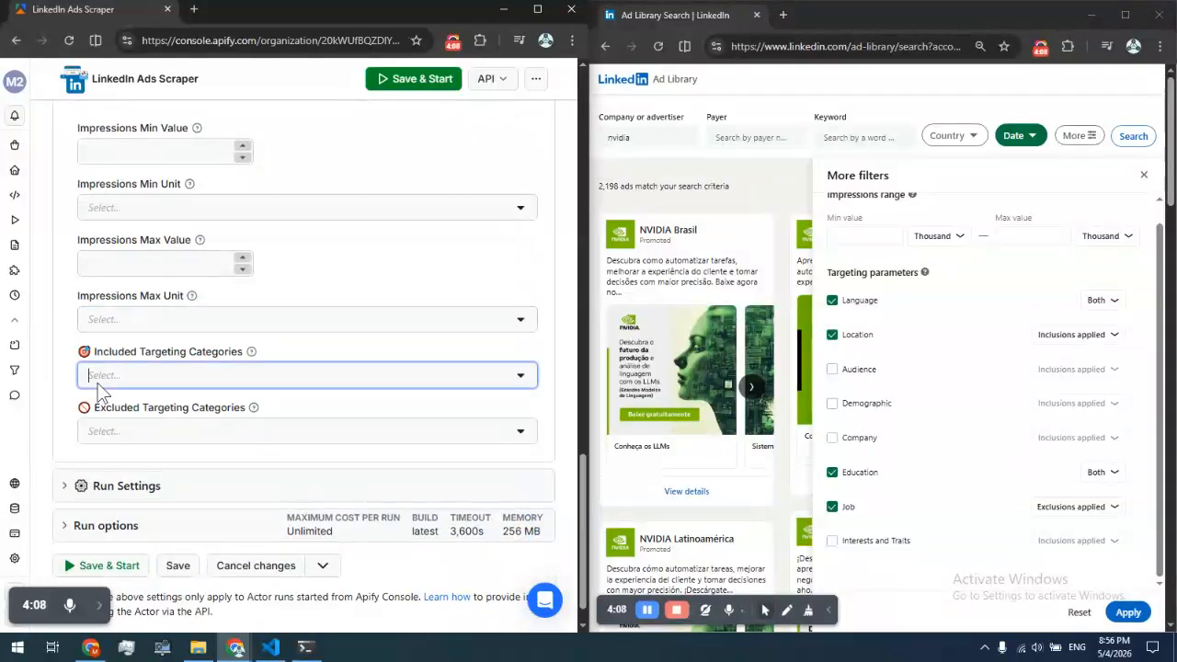
click(114, 384)
click(110, 412)
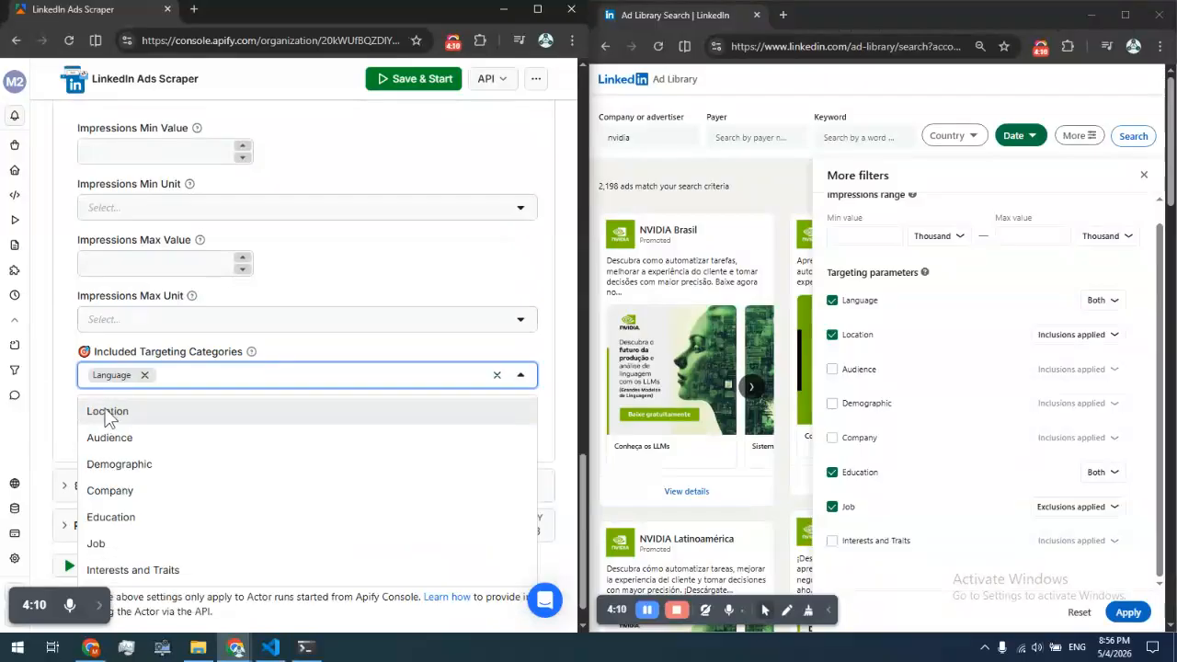
click(62, 396)
Add Language to the actor's Excluded Targeting Categories
click(115, 438)
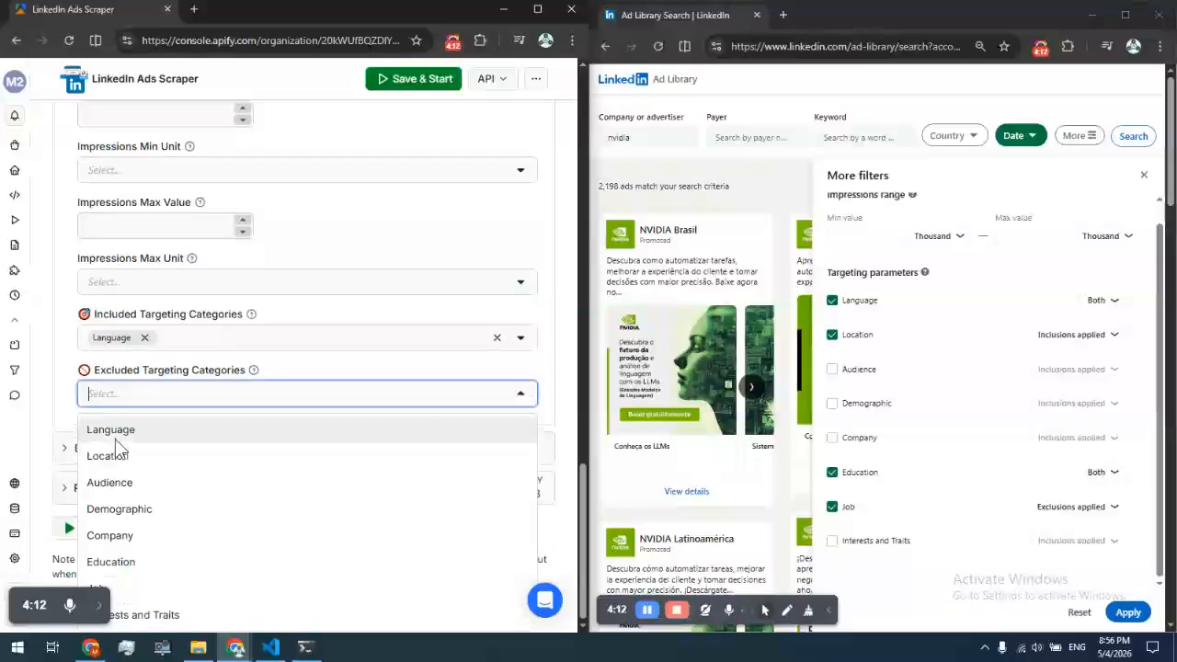
click(115, 438)
click(62, 398)
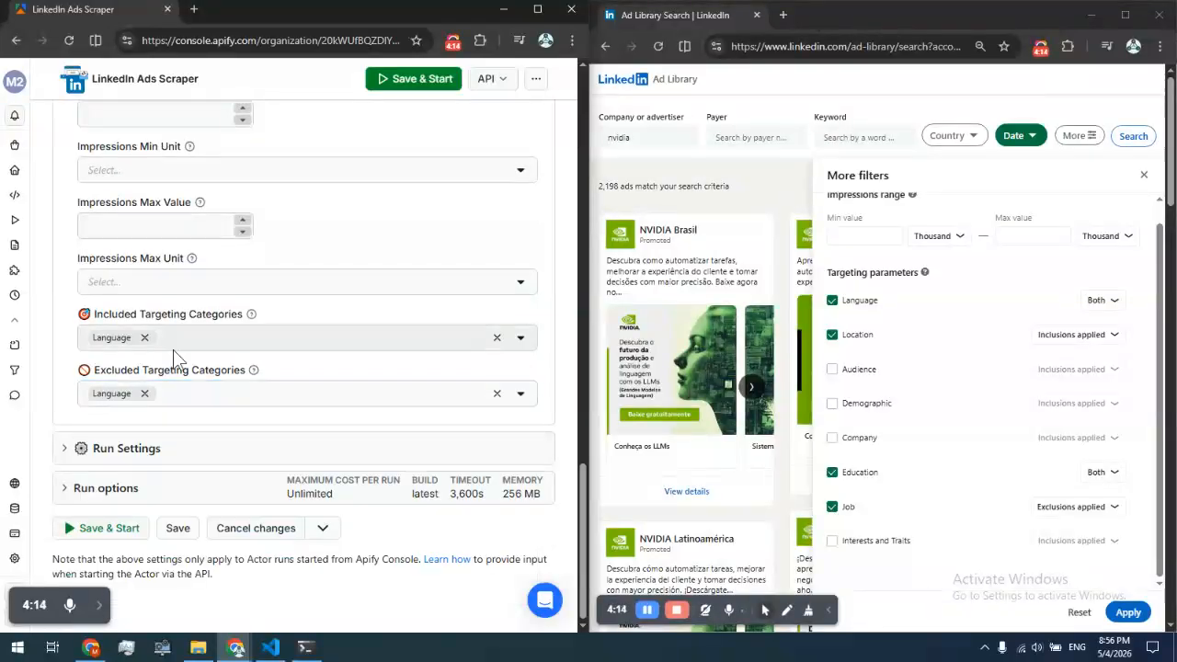
Add Location and Education to the Included Targeting Categories
click(232, 337)
click(230, 341)
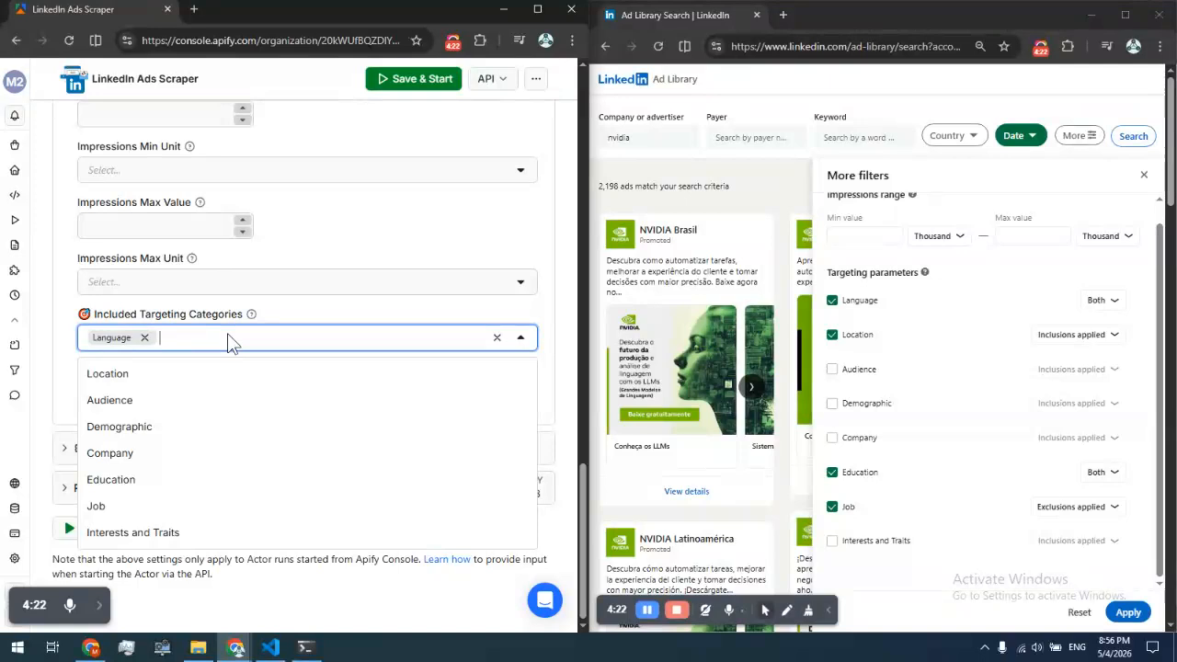
click(166, 372)
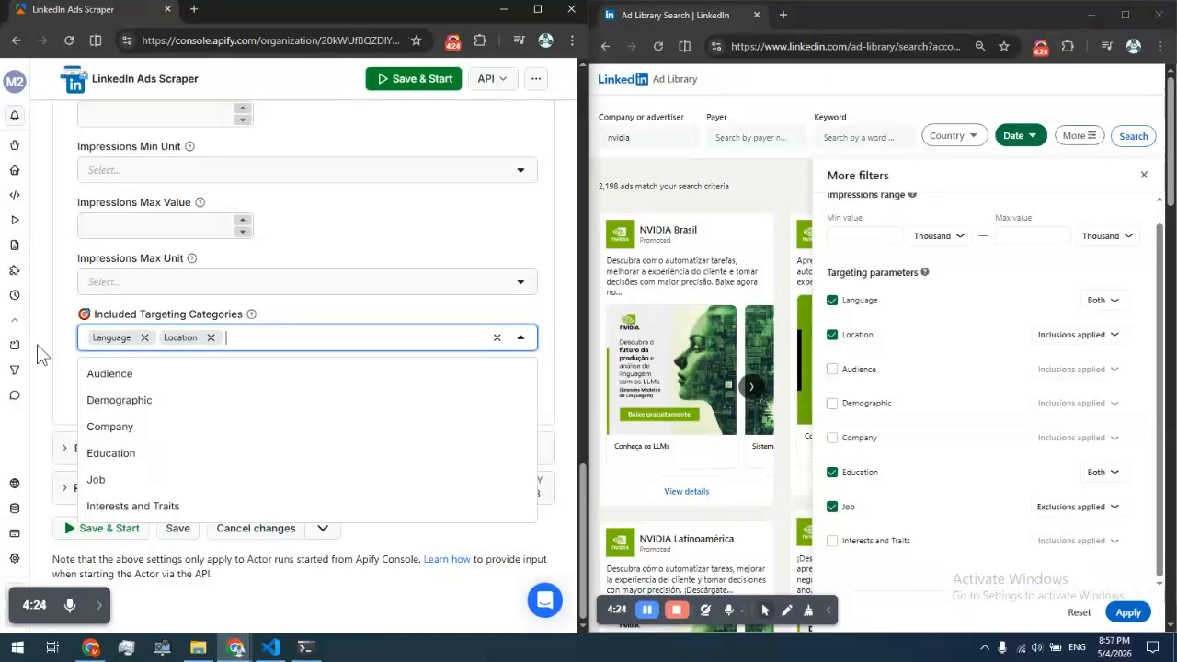
click(43, 352)
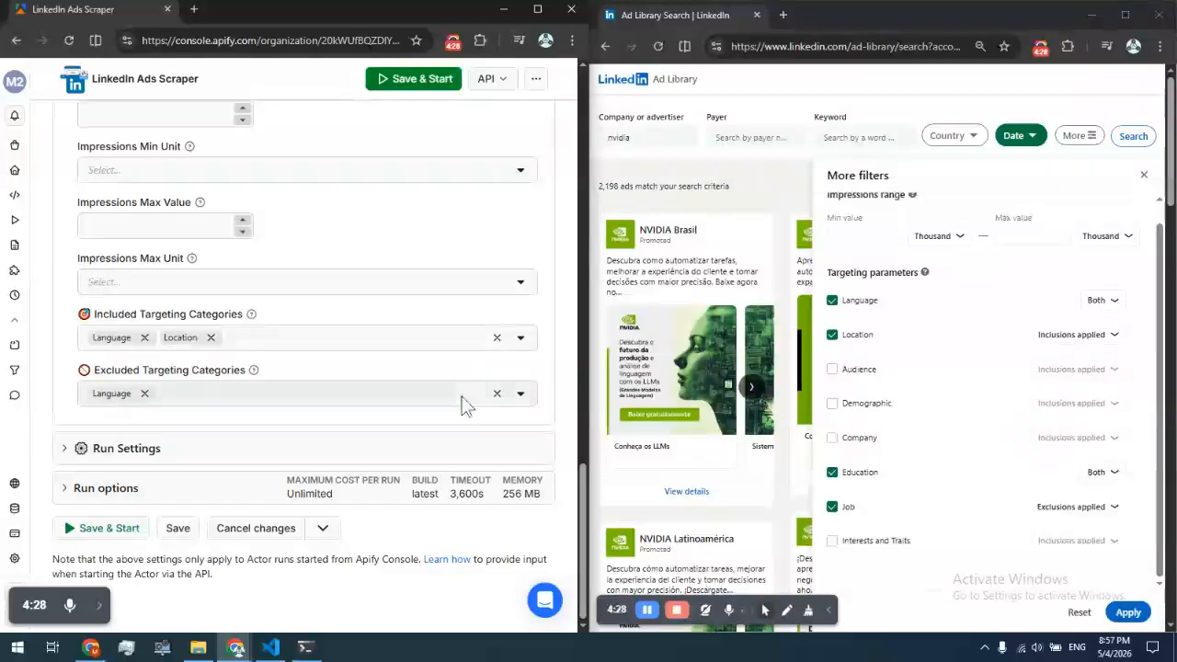
click(271, 342)
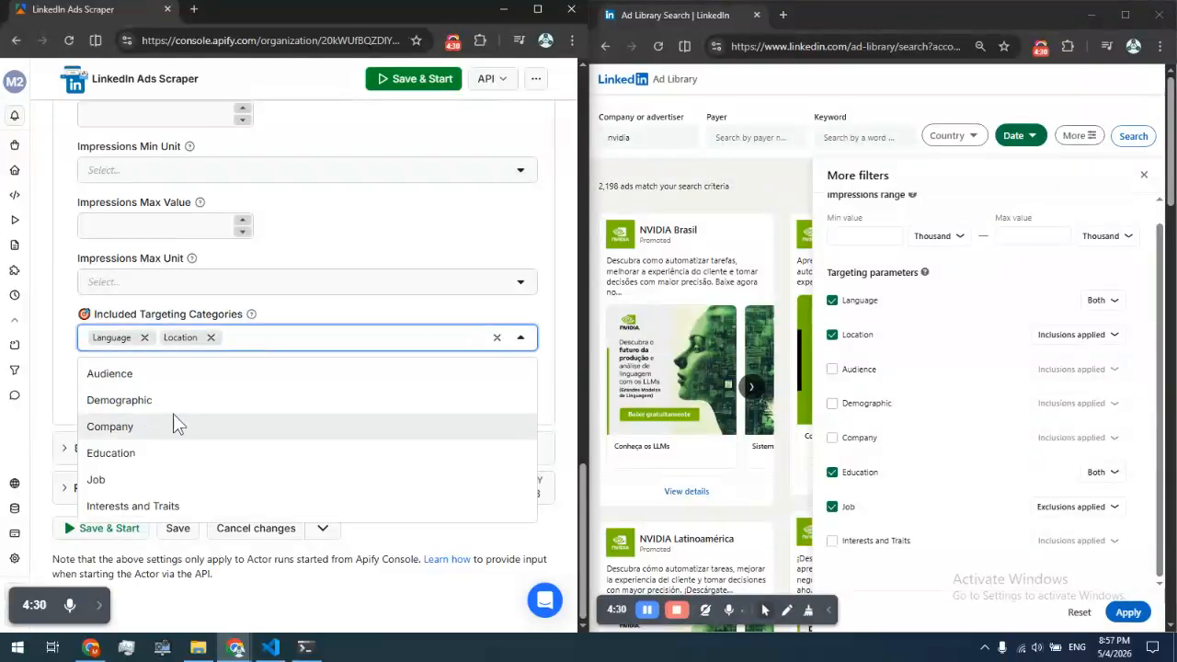
click(162, 452)
click(64, 354)
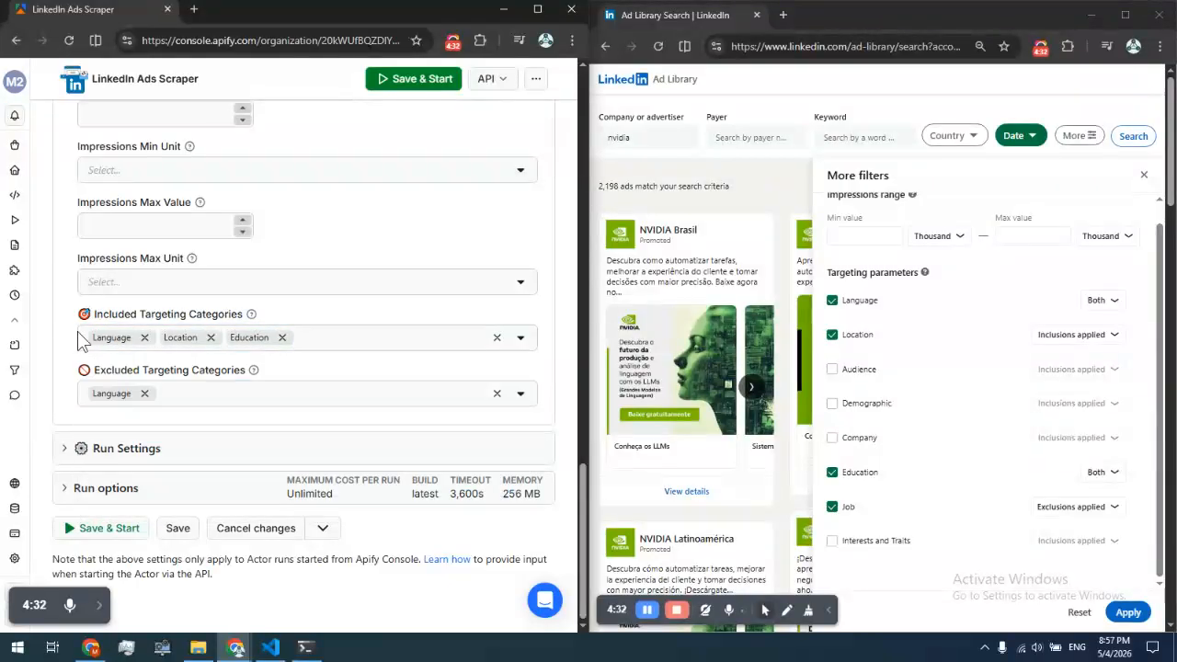
Add Education and Job to the Excluded Targeting Categories
click(230, 398)
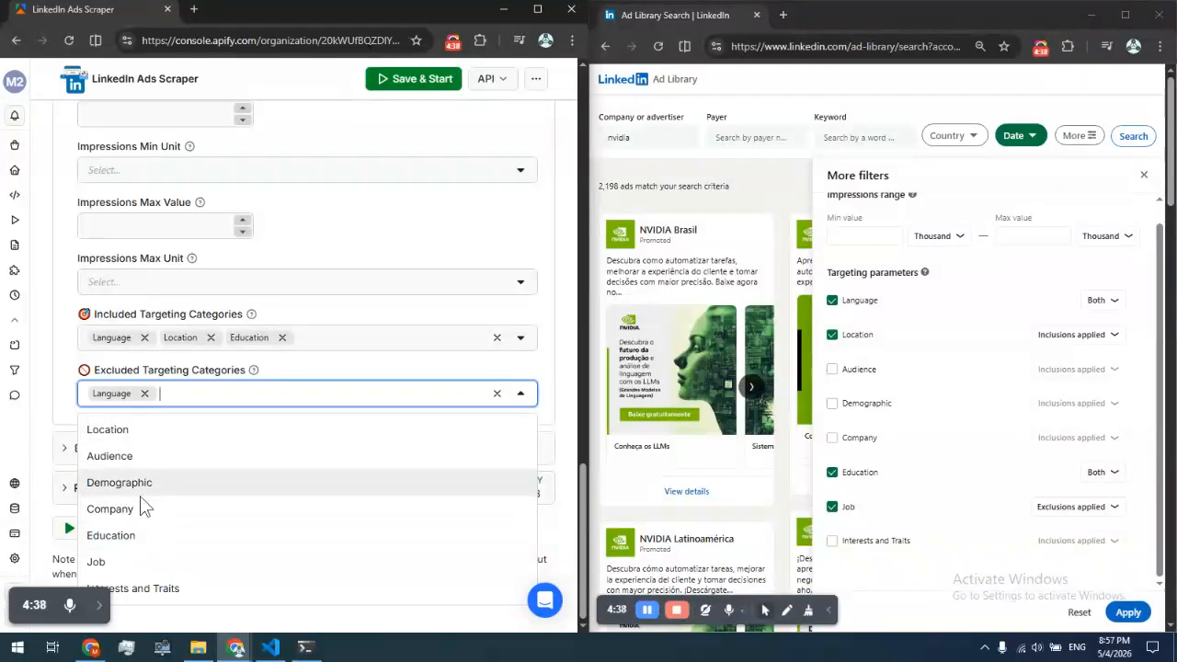
click(134, 538)
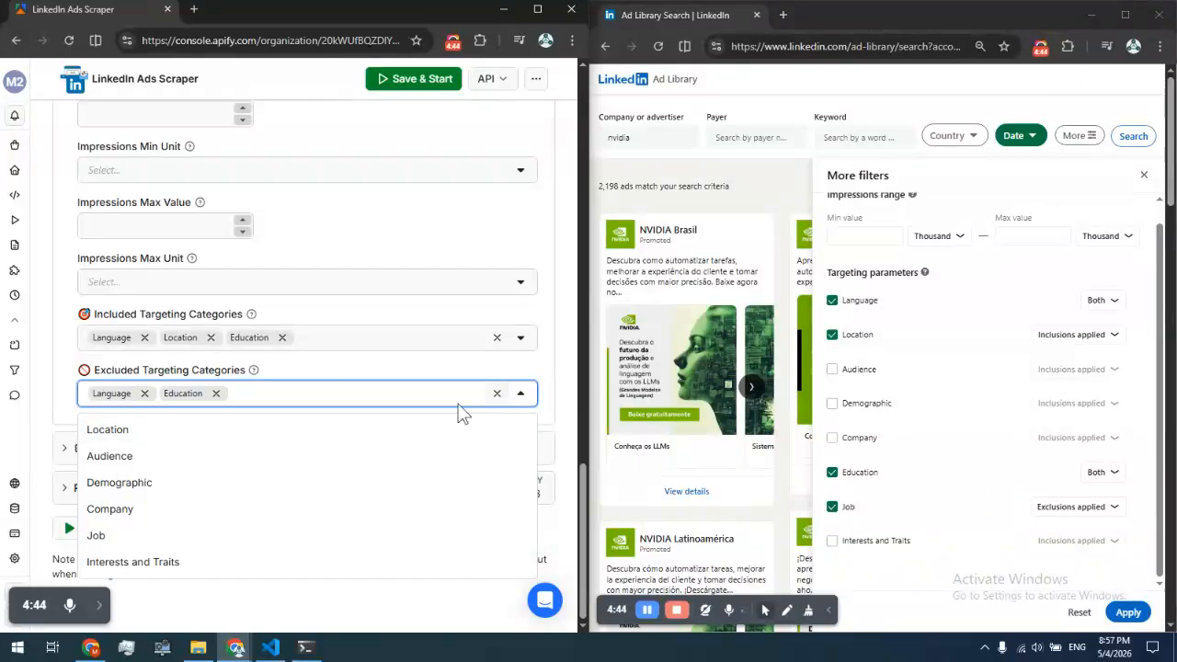
click(122, 534)
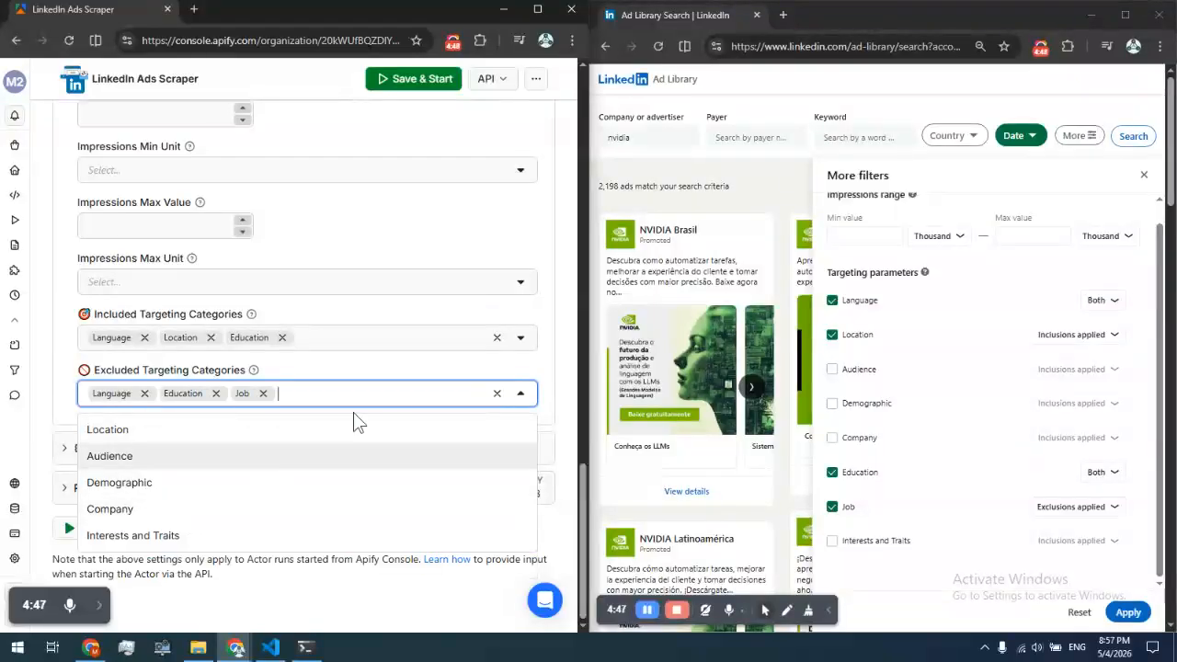
click(412, 357)
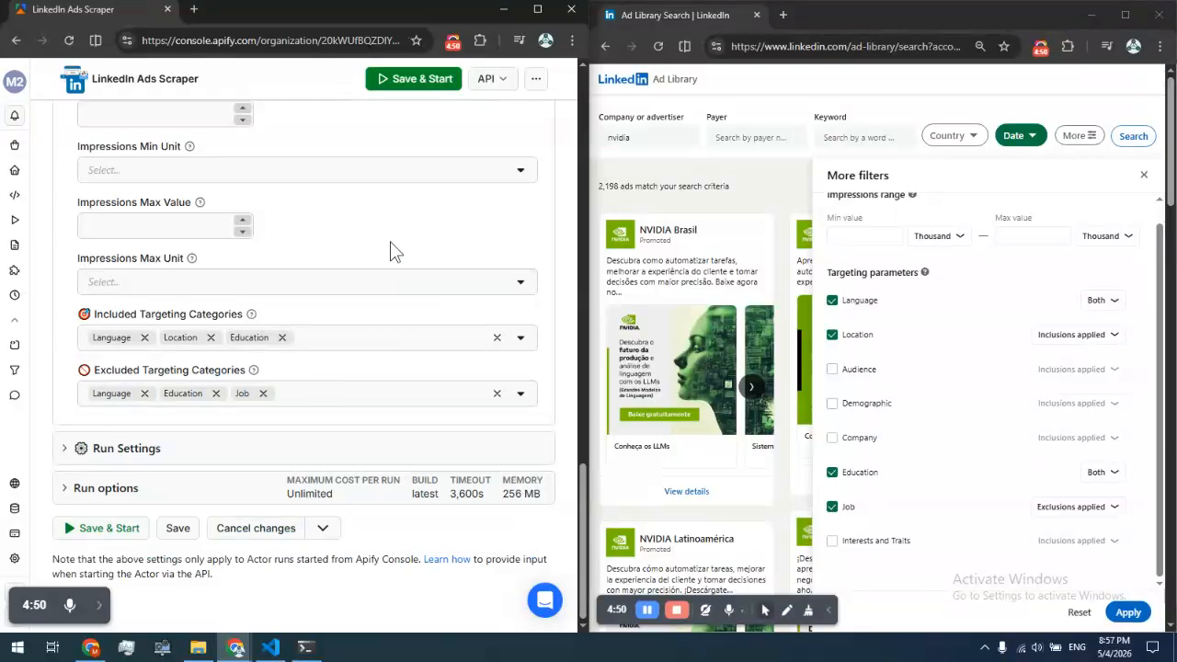
Compare the actor's impressions range fields with LinkedIn's impressions units and review the Ad Library URL's parameters
scroll(390, 244, up, 2)
click(147, 213)
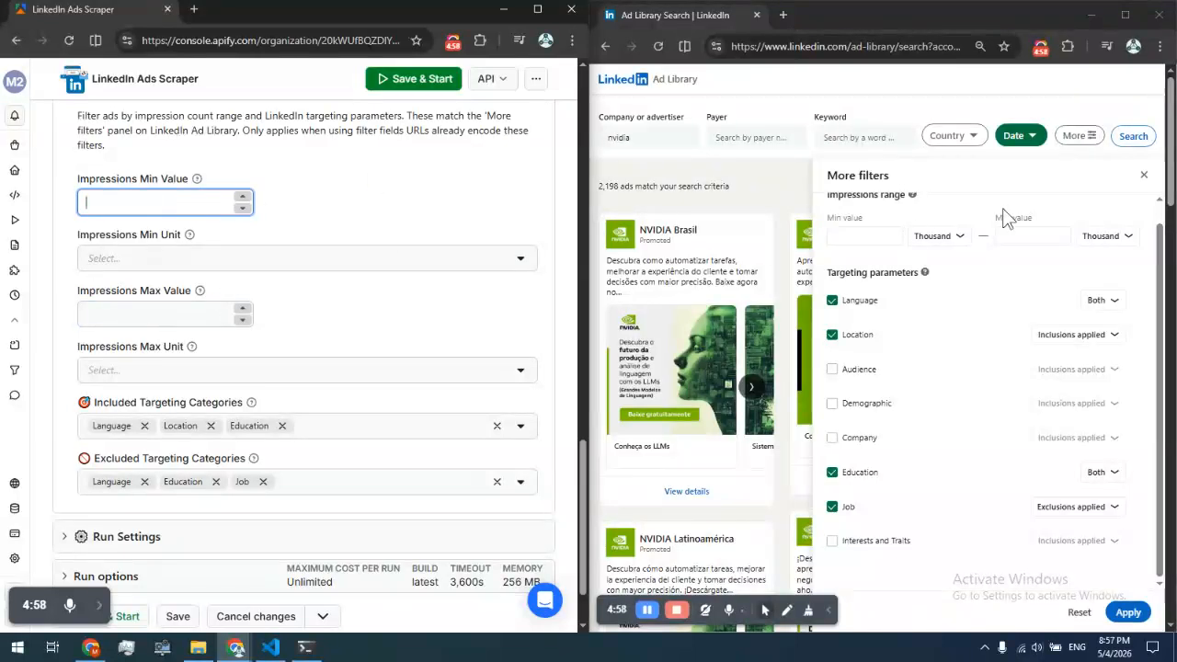
click(933, 236)
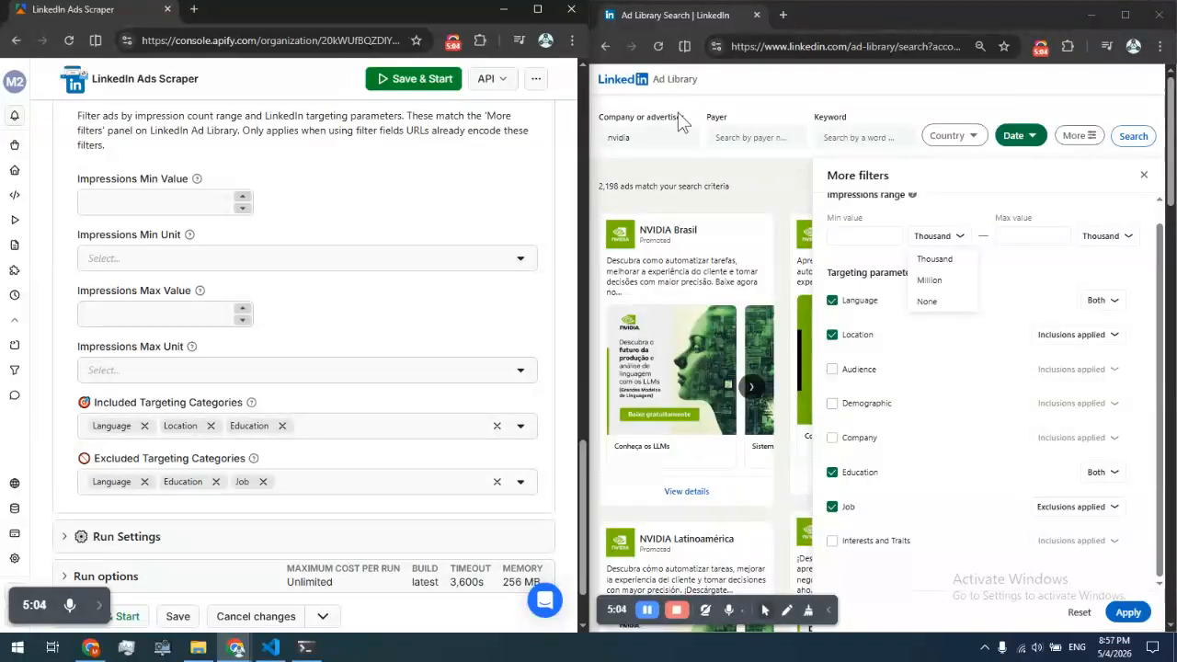
scroll(423, 248, up, 3)
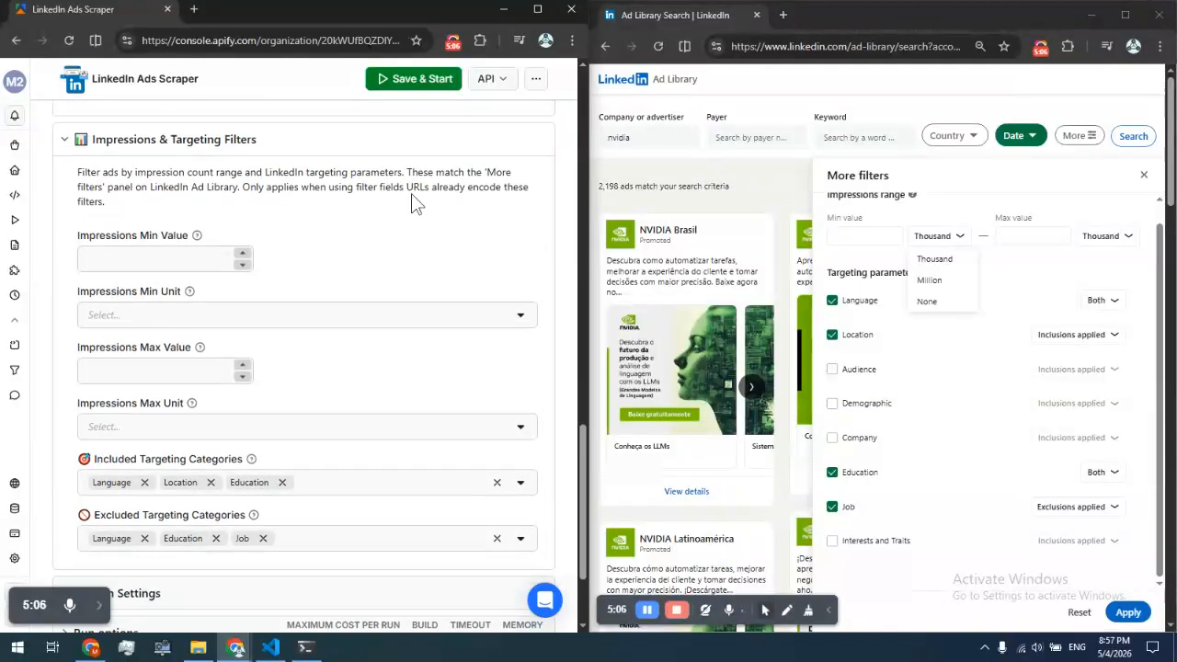
scroll(209, 238, up, 5)
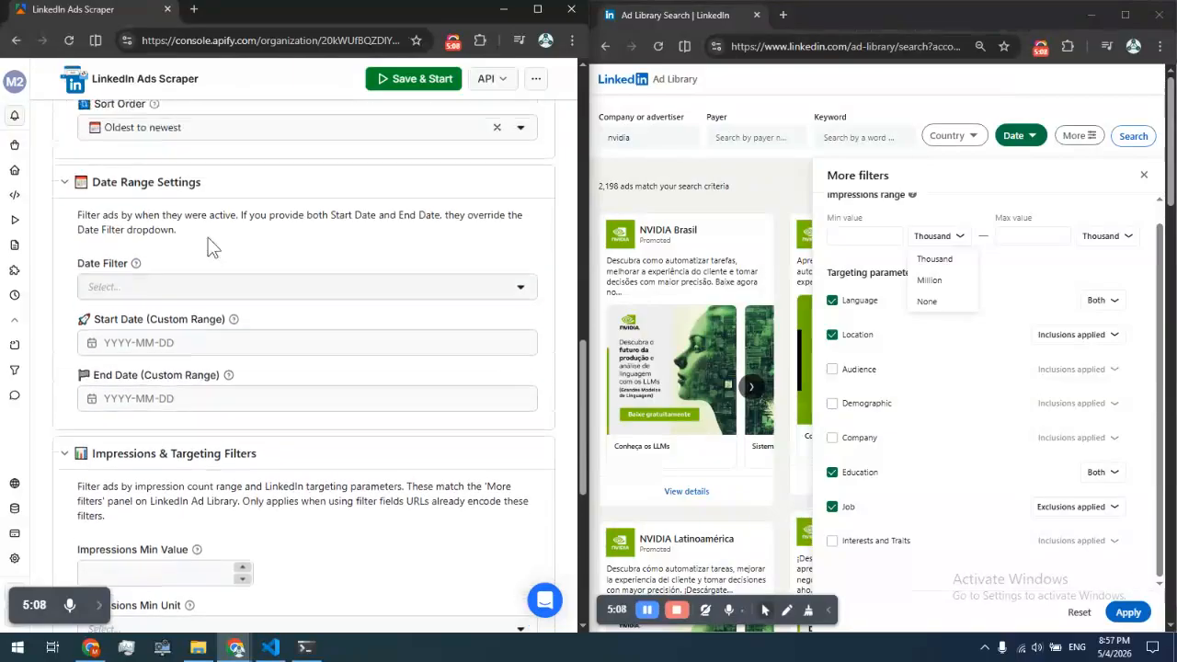
scroll(161, 331, up, 4)
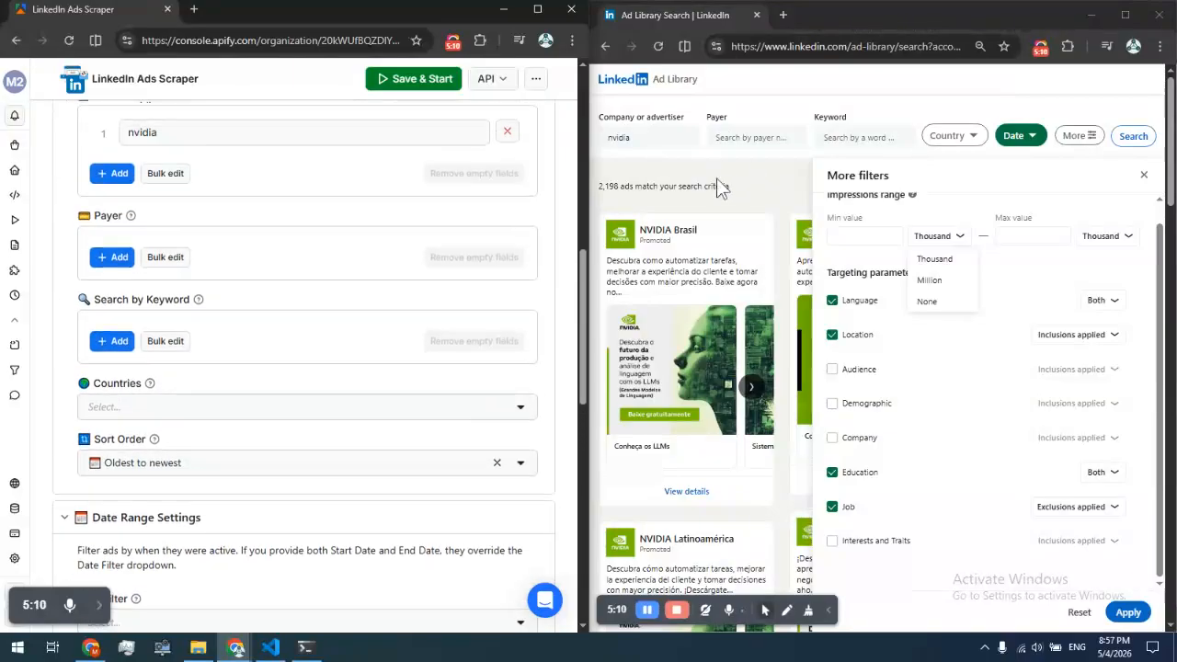
scroll(276, 312, up, 4)
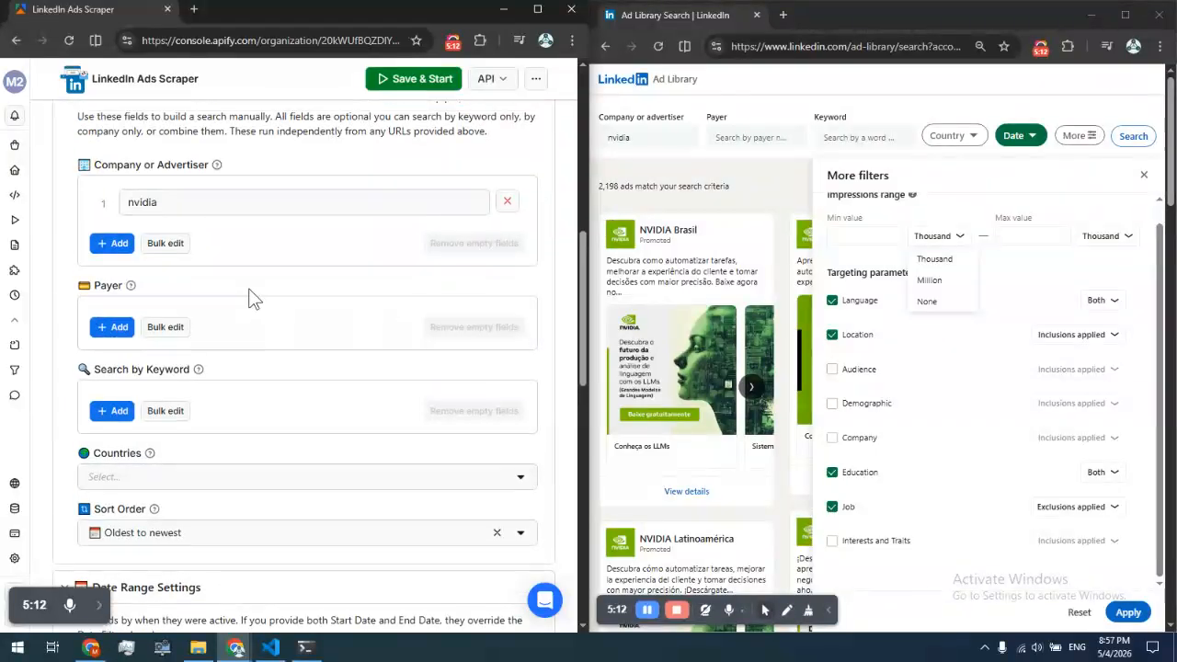
scroll(165, 263, up, 3)
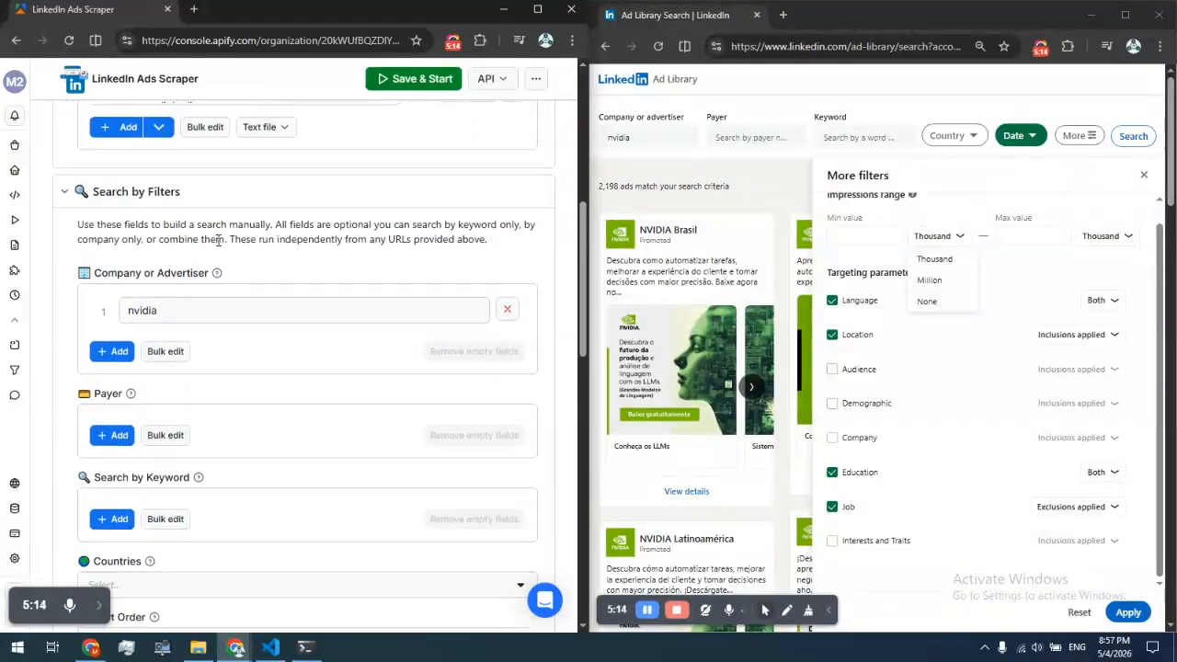
click(782, 46)
click(783, 46)
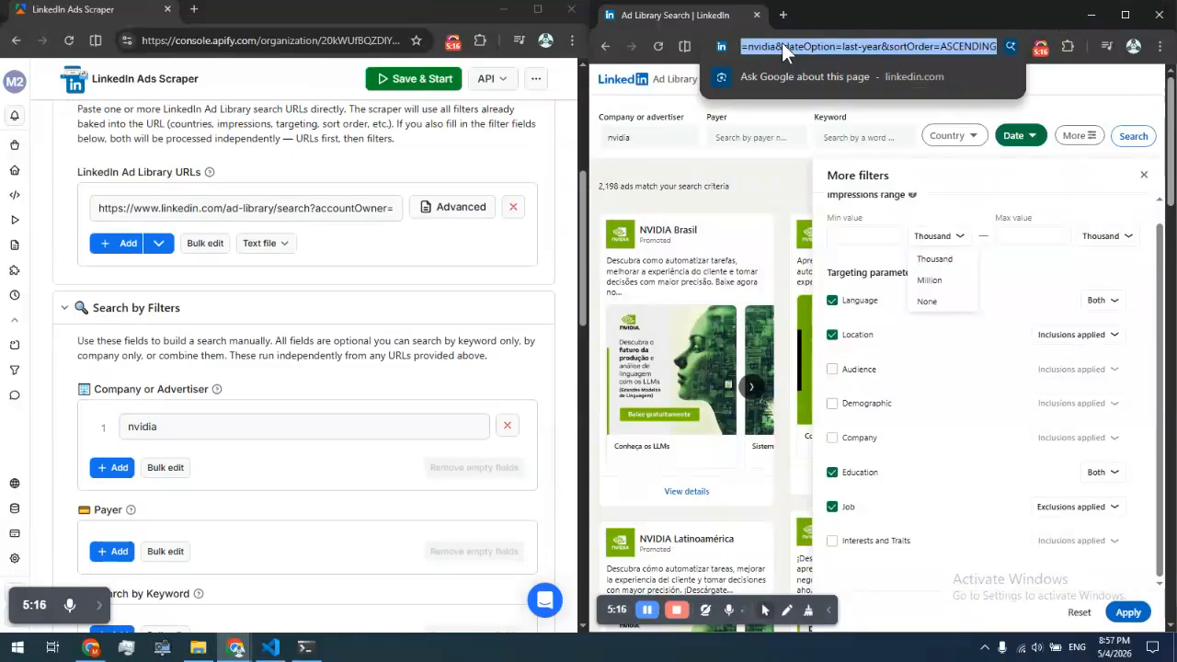
Remove the nvidia entry from the Company or Advertiser filter field, leaving only the URL-based search
click(285, 313)
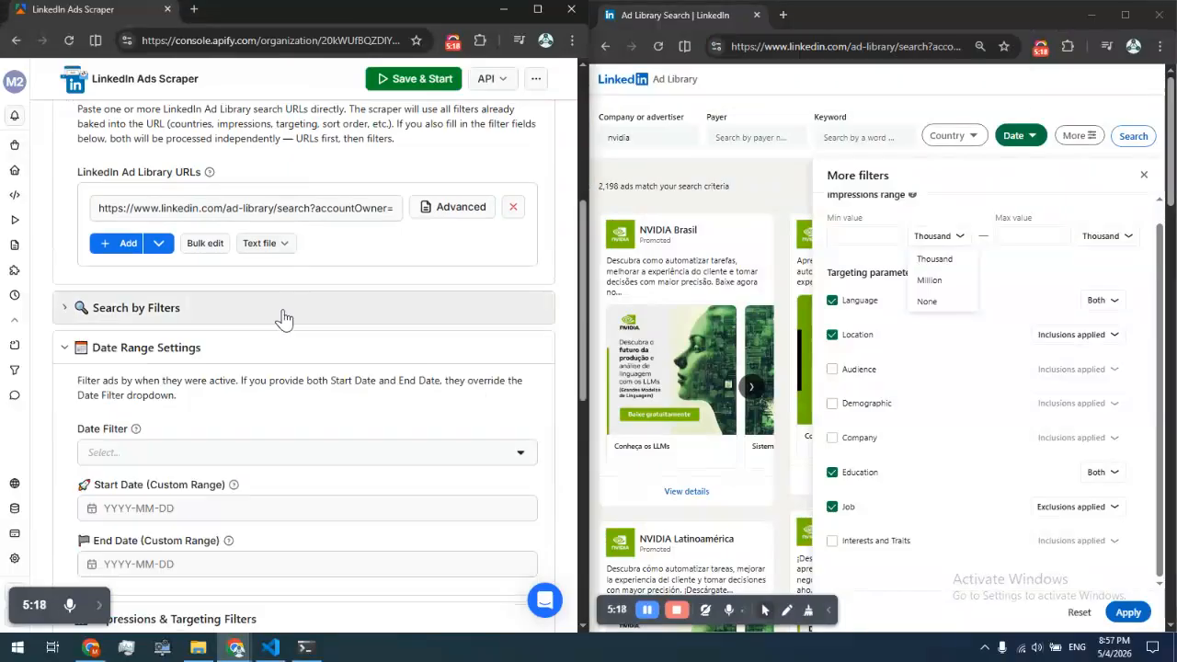
click(219, 357)
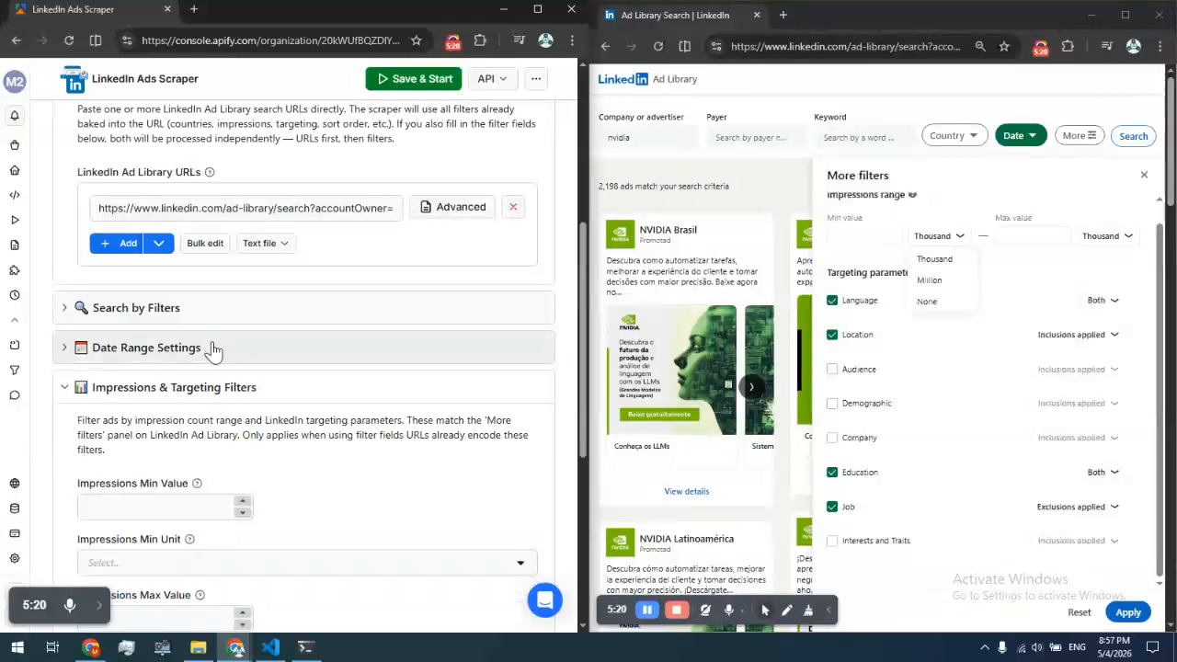
click(211, 348)
scroll(427, 416, down, 5)
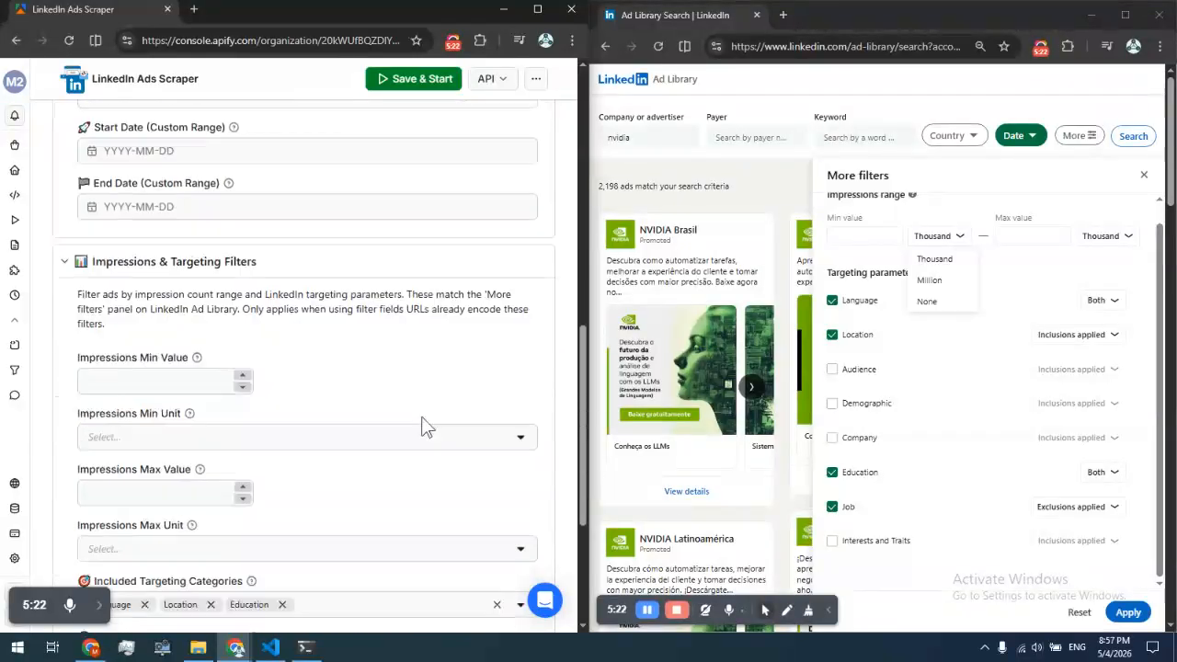
scroll(184, 454, down, 1)
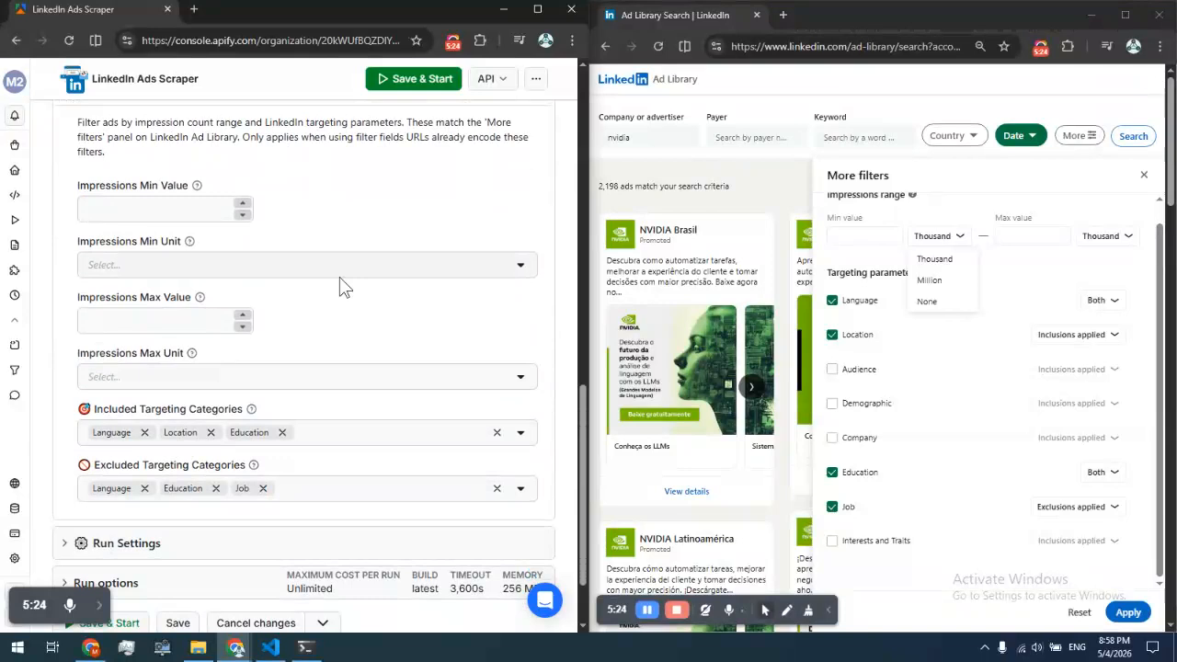
scroll(341, 284, up, 3)
click(175, 357)
scroll(170, 331, up, 4)
click(170, 340)
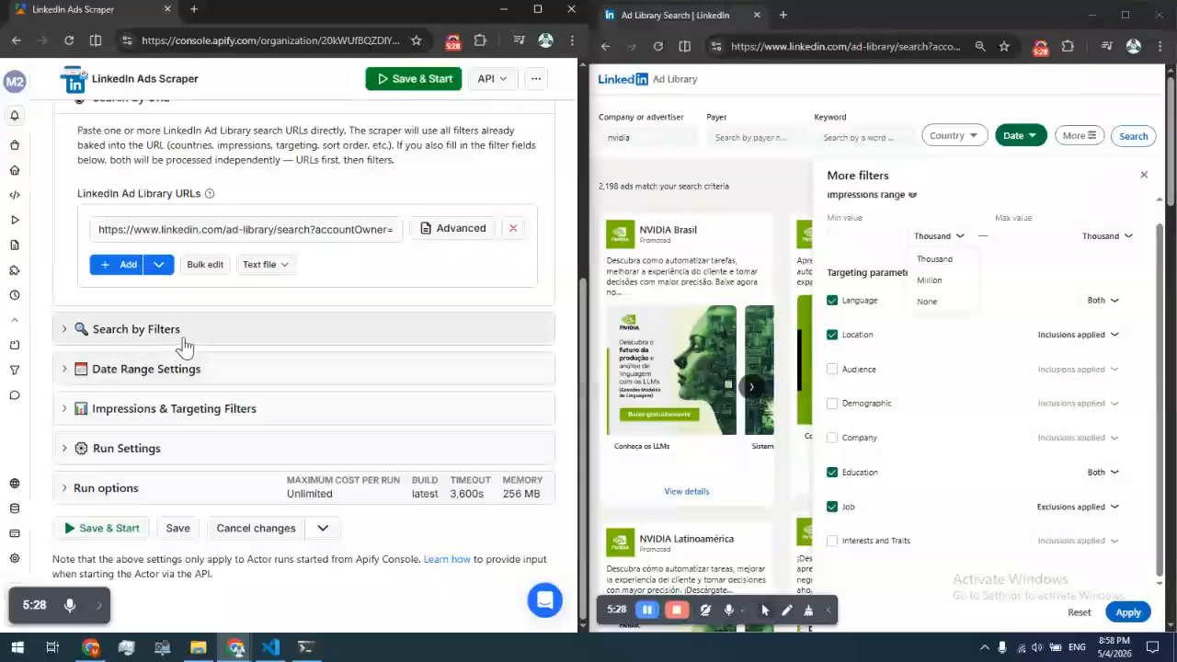
click(184, 339)
scroll(524, 421, down, 1)
click(507, 392)
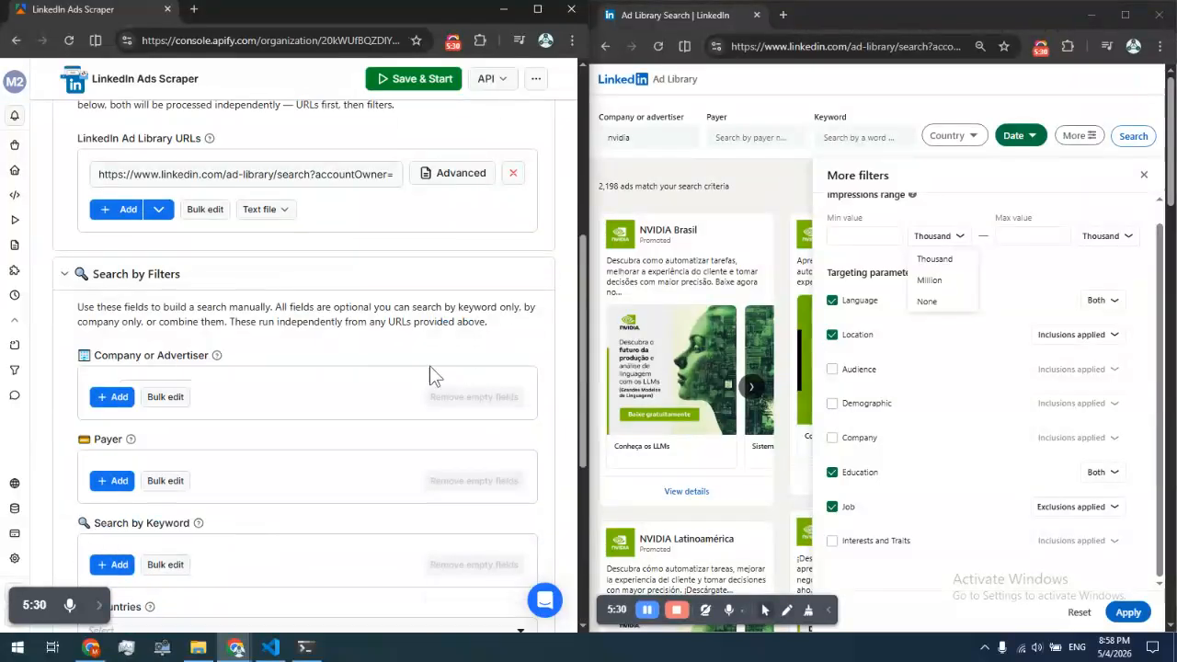
click(175, 274)
Read the actor's Information readme on how URLs and filter fields combine into jobs
scroll(165, 303, up, 2)
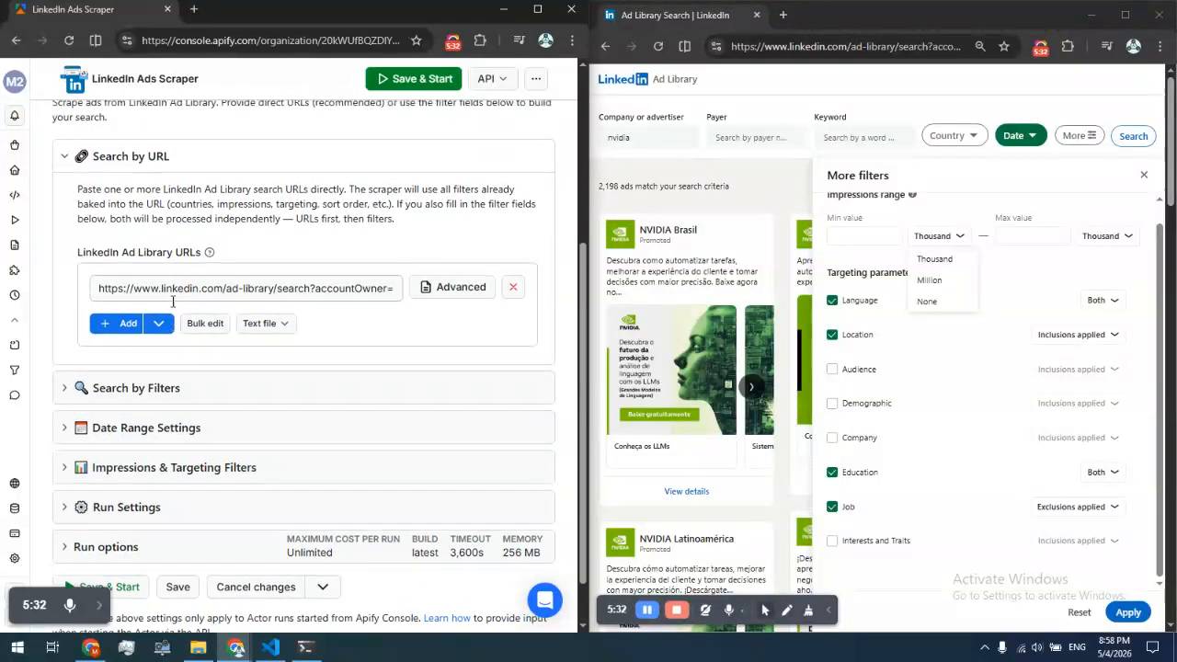
scroll(158, 247, up, 2)
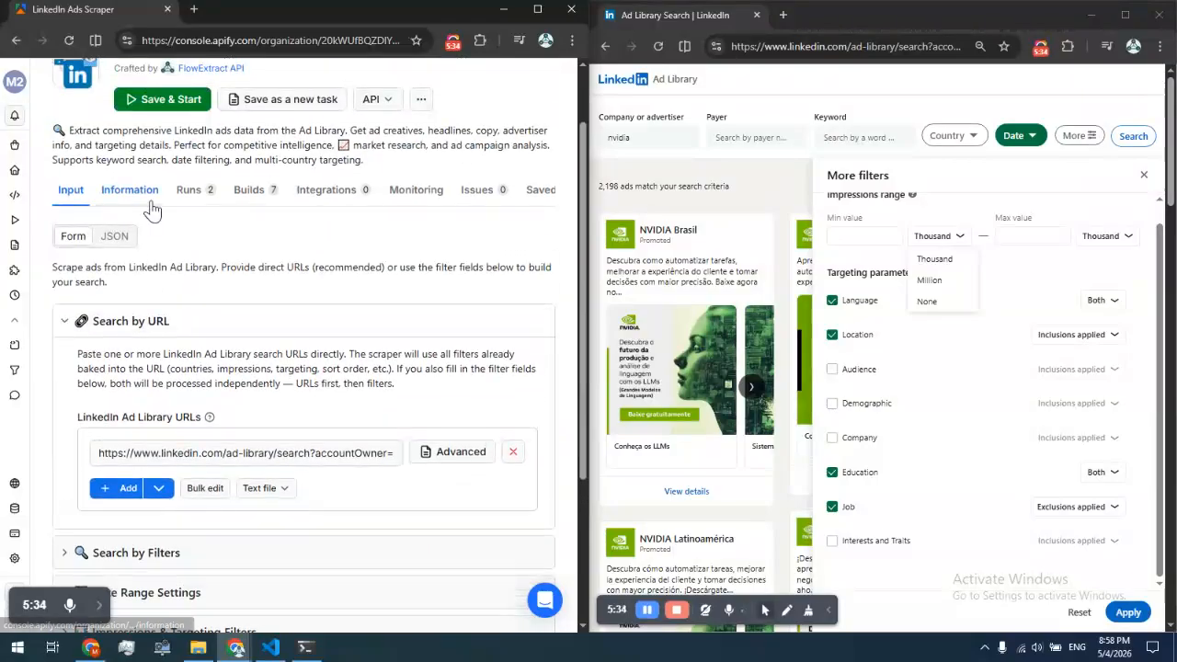
click(150, 201)
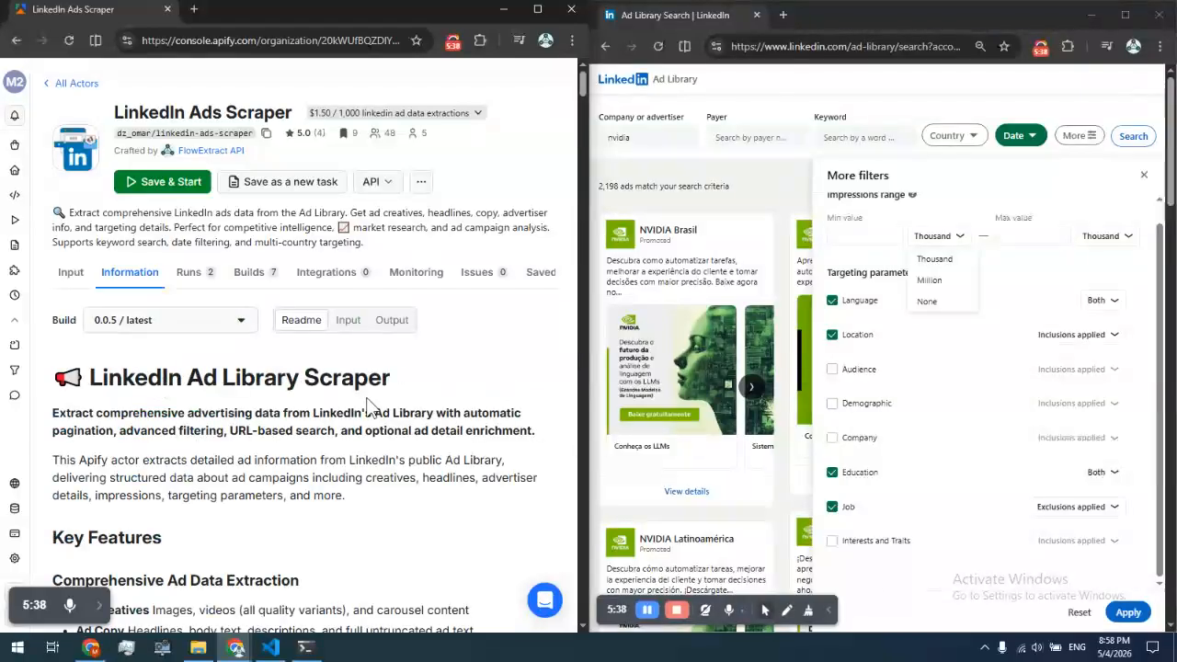
scroll(366, 405, down, 20)
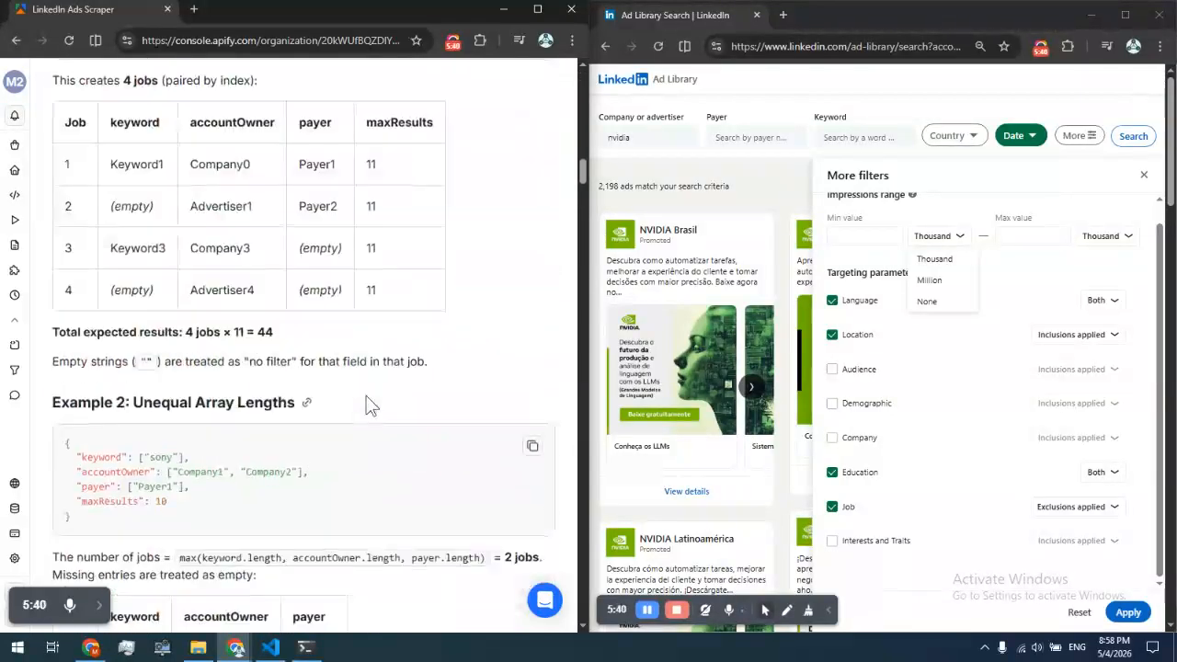
scroll(355, 399, up, 5)
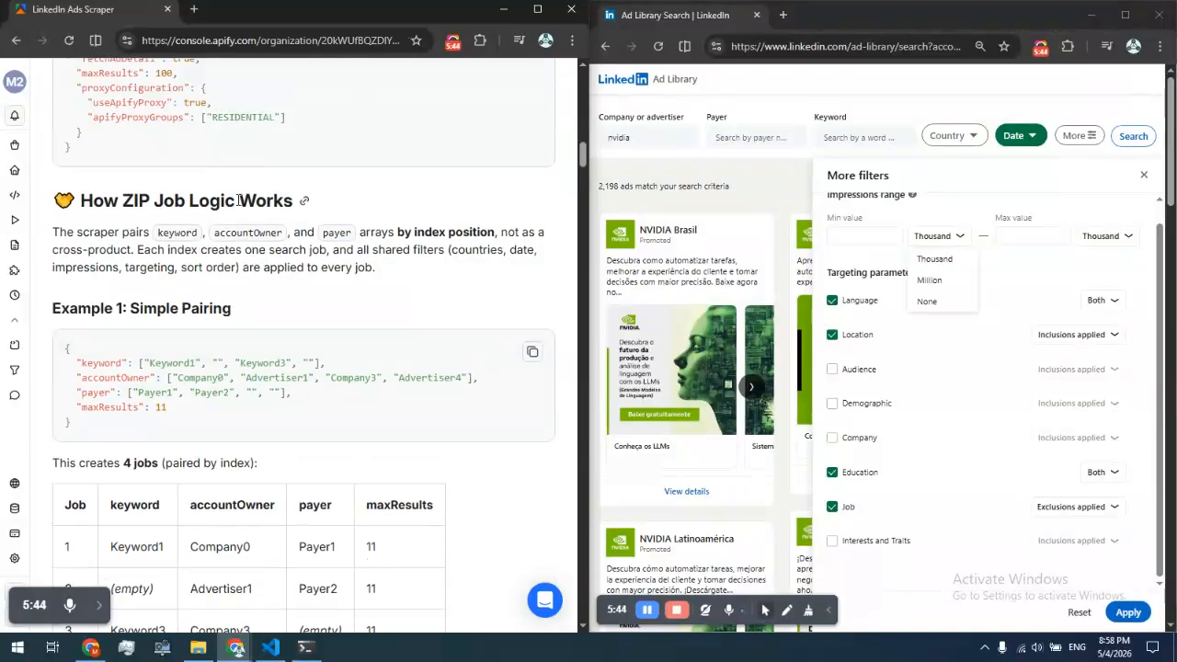
drag(53, 231, 390, 426)
scroll(258, 405, down, 6)
scroll(274, 462, down, 2)
click(381, 385)
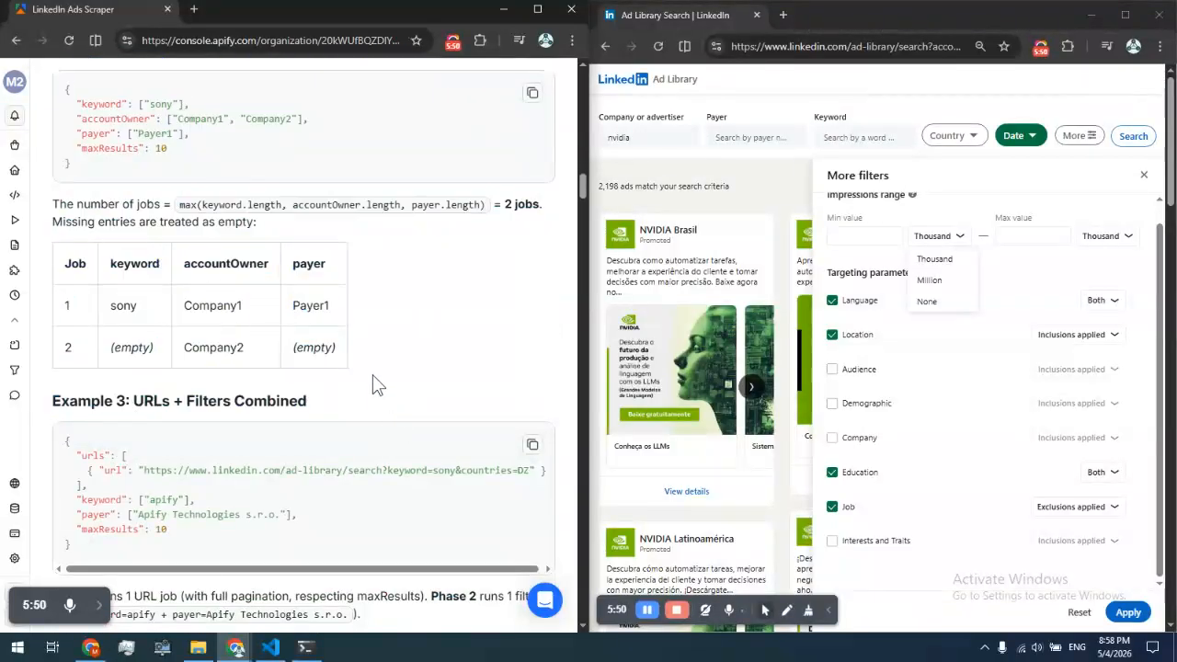
scroll(372, 372, up, 10)
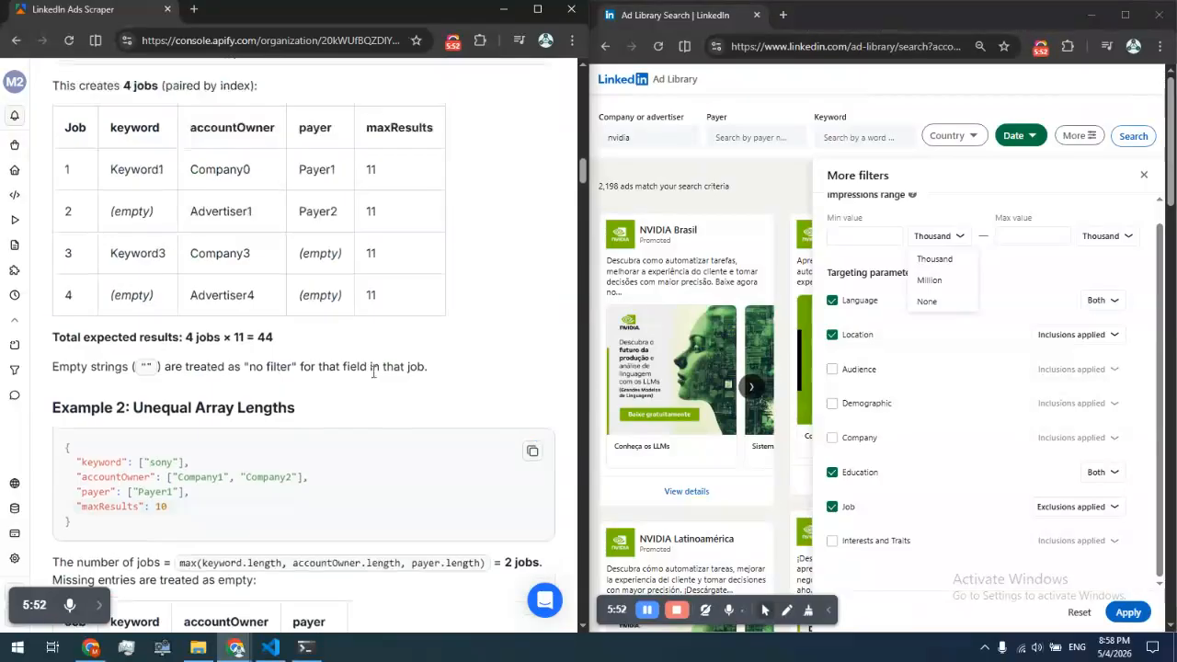
scroll(372, 371, up, 12)
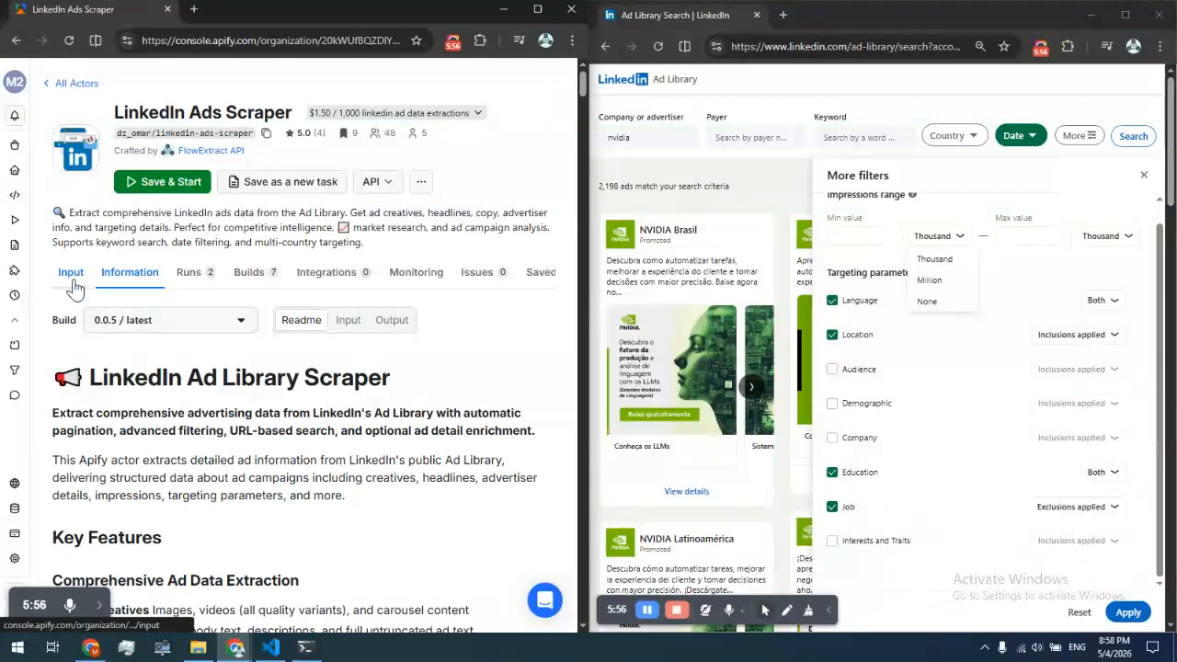
scroll(248, 357, down, 3)
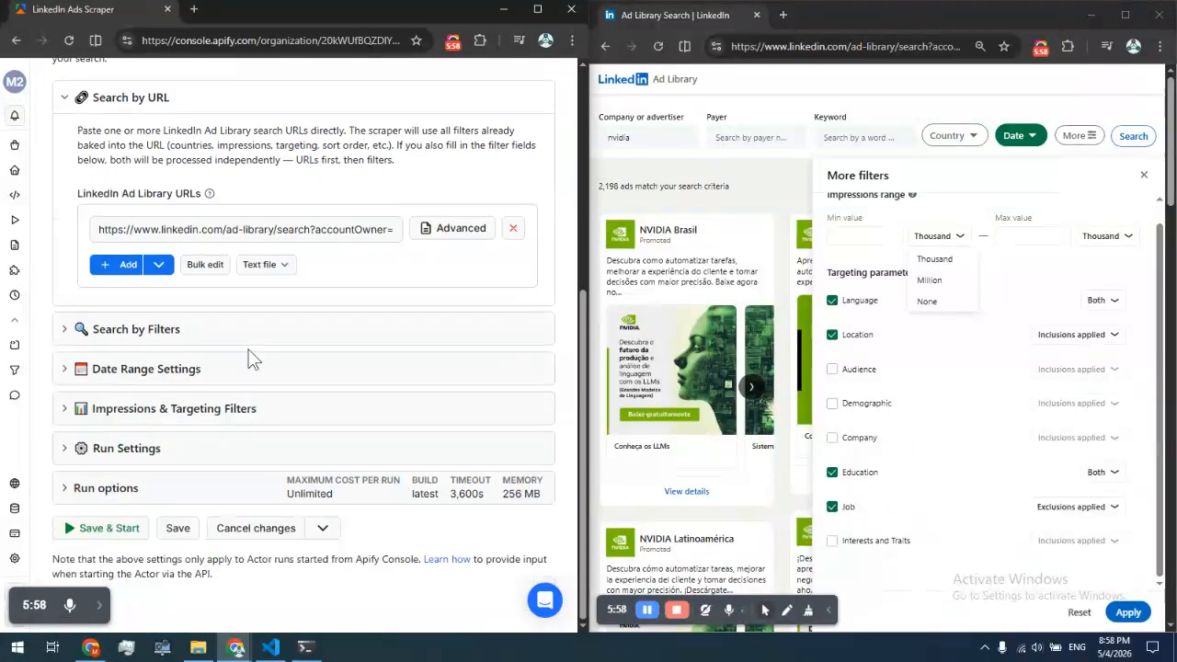
Turn on Fetch Ad Detail in Run Settings and re-enter 10 as the Maximum Results
scroll(225, 358, up, 2)
triple_click(225, 348)
click(249, 215)
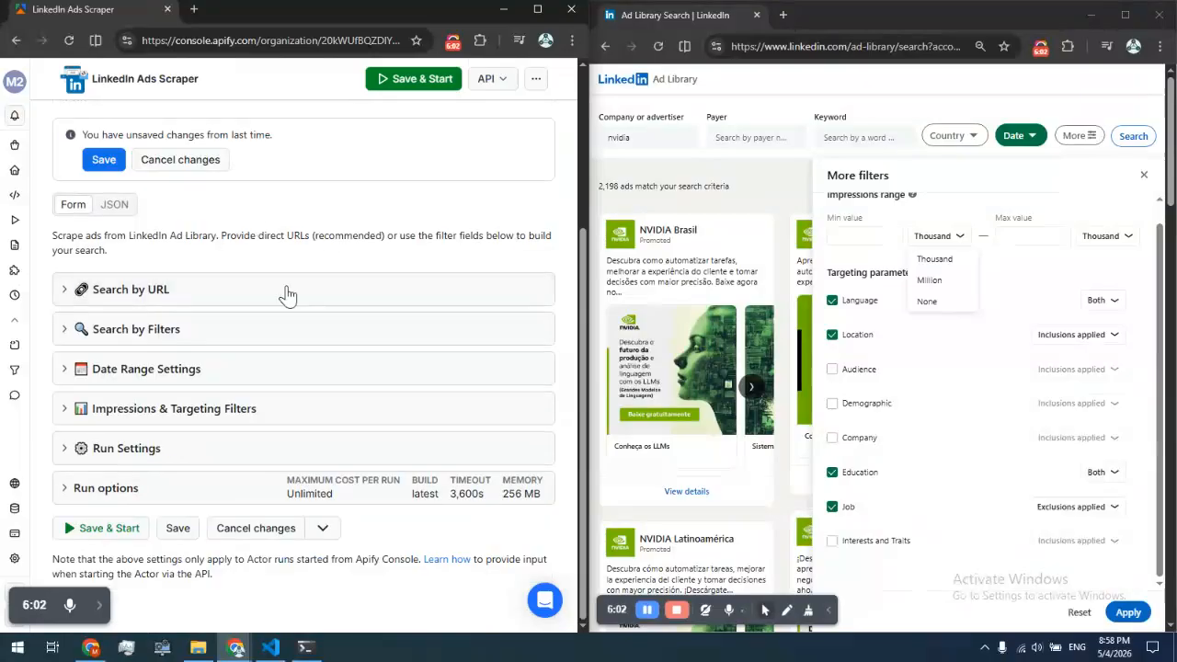
click(190, 448)
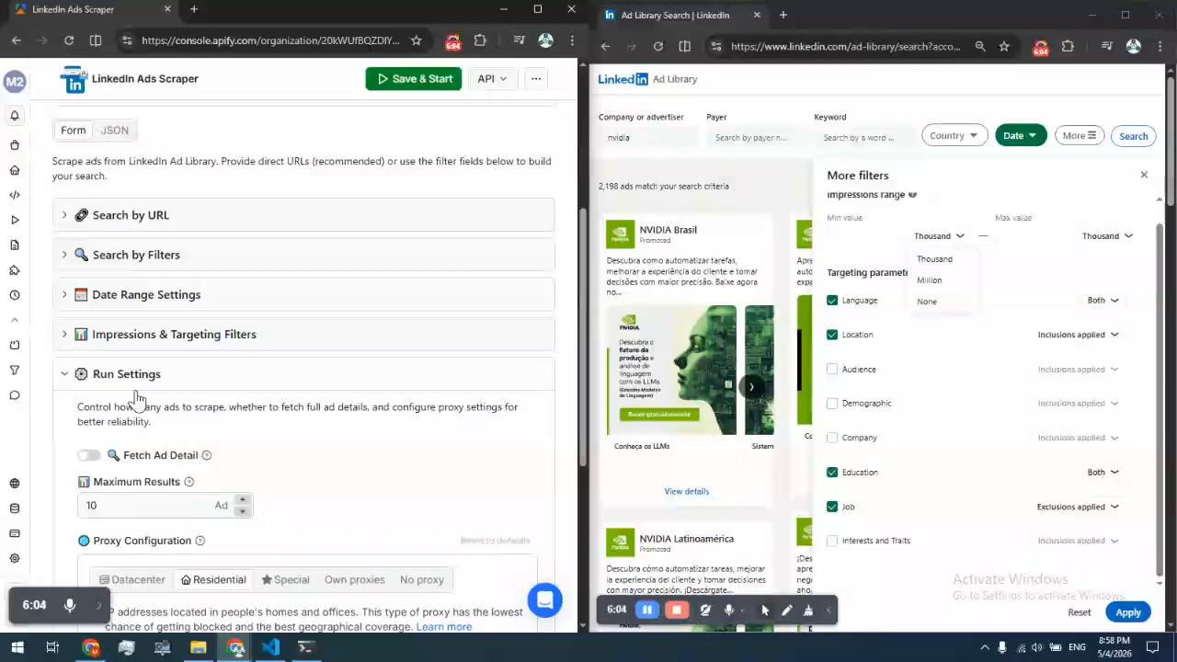
scroll(216, 405, down, 2)
scroll(216, 406, down, 3)
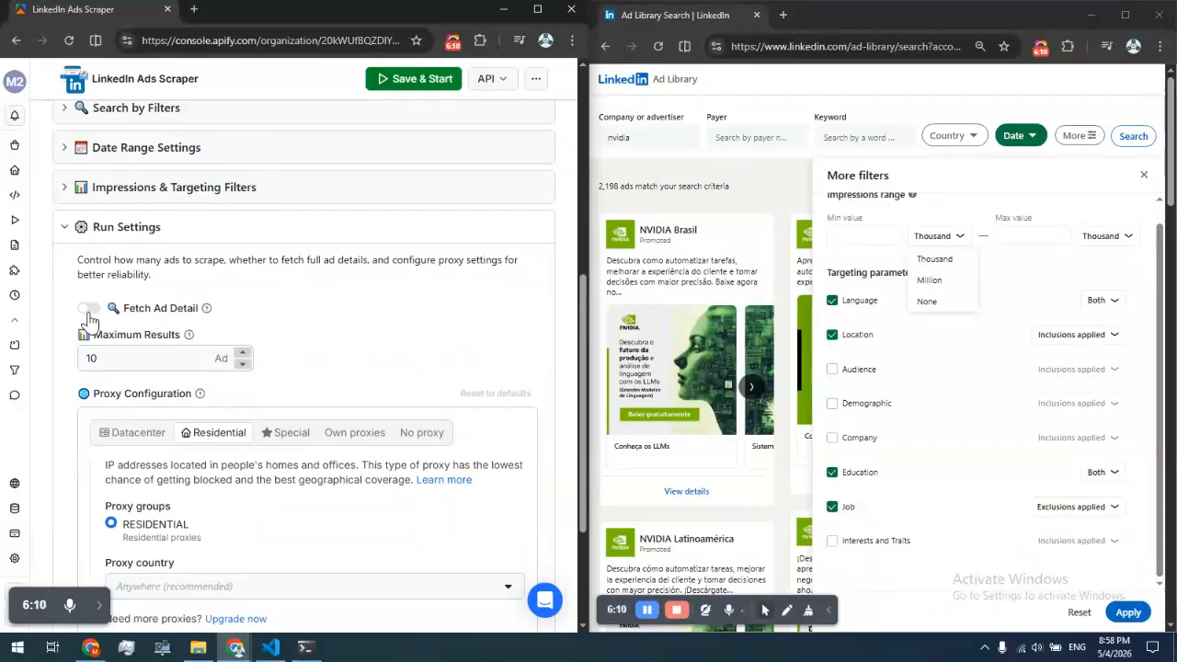
click(90, 314)
click(89, 310)
click(175, 363)
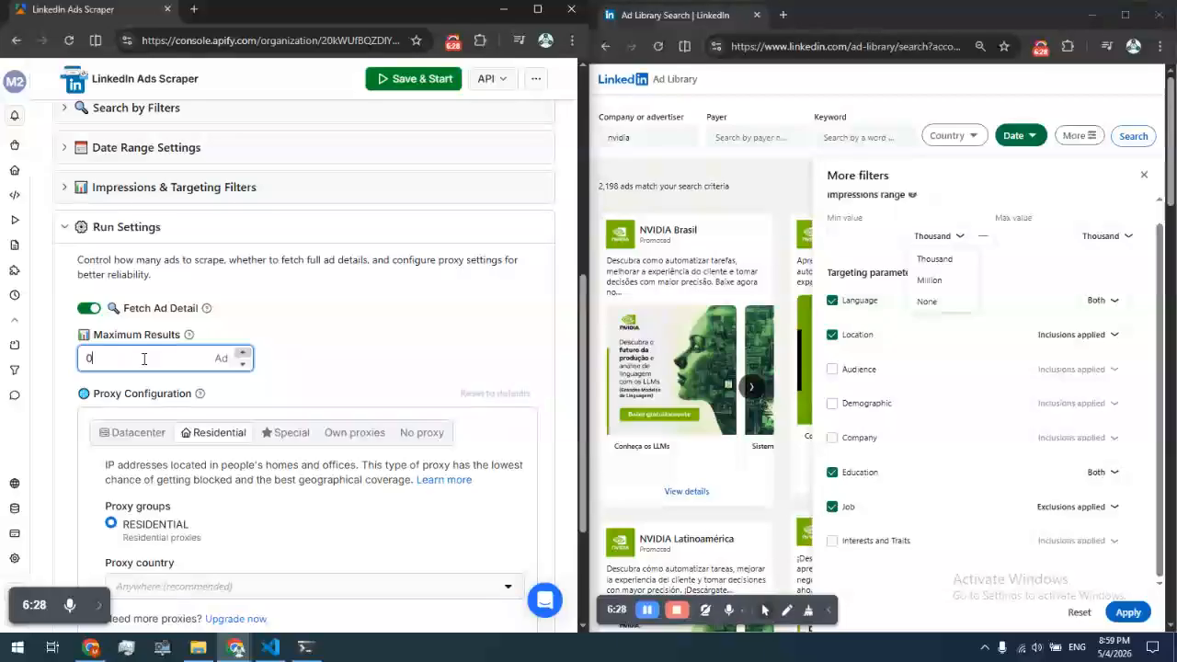
key(BackSpace)
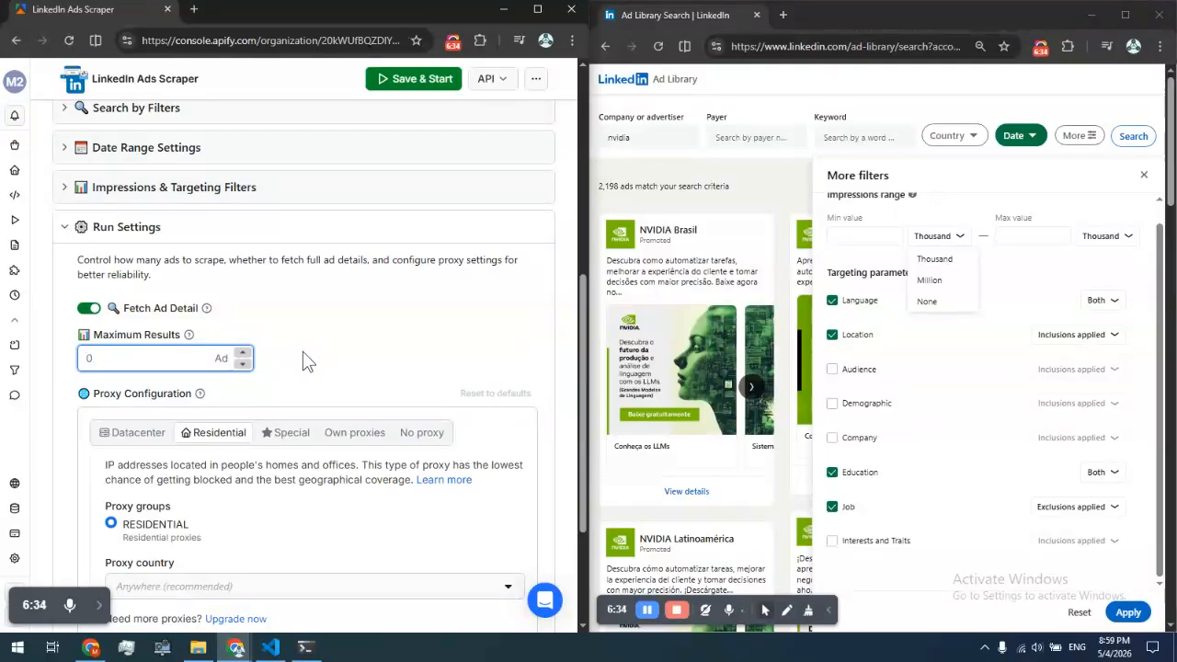
text(1)
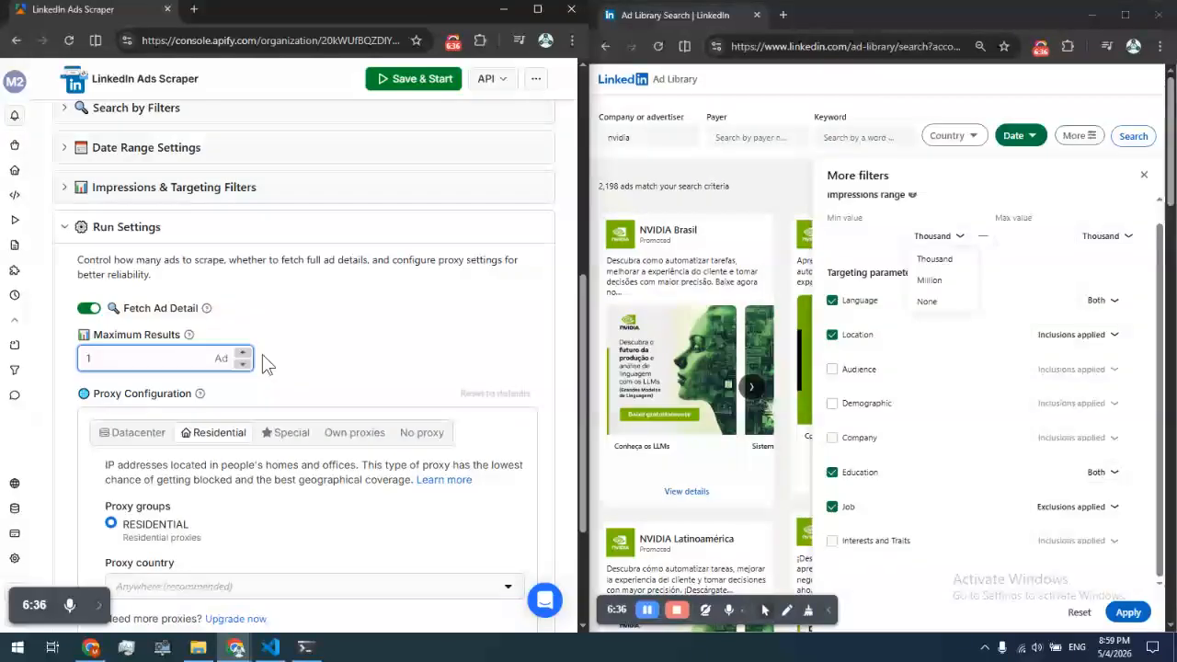
click(334, 346)
scroll(329, 335, down, 2)
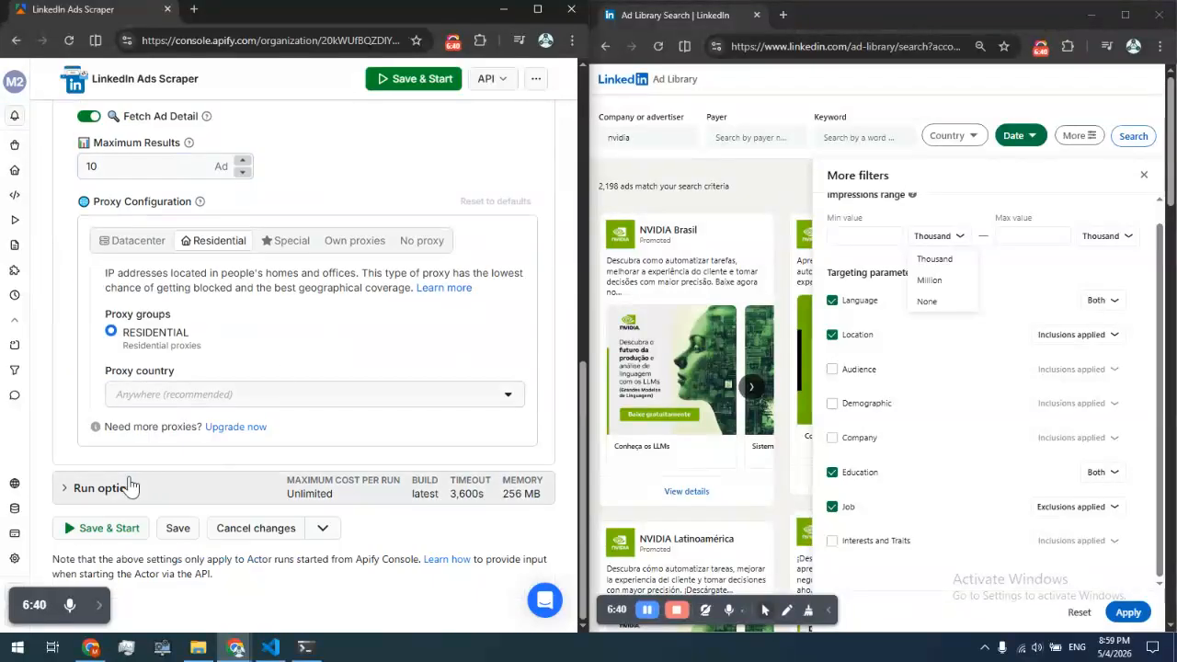
Review the Run options' build, timeout and memory settings, then save and start the actor run
click(342, 492)
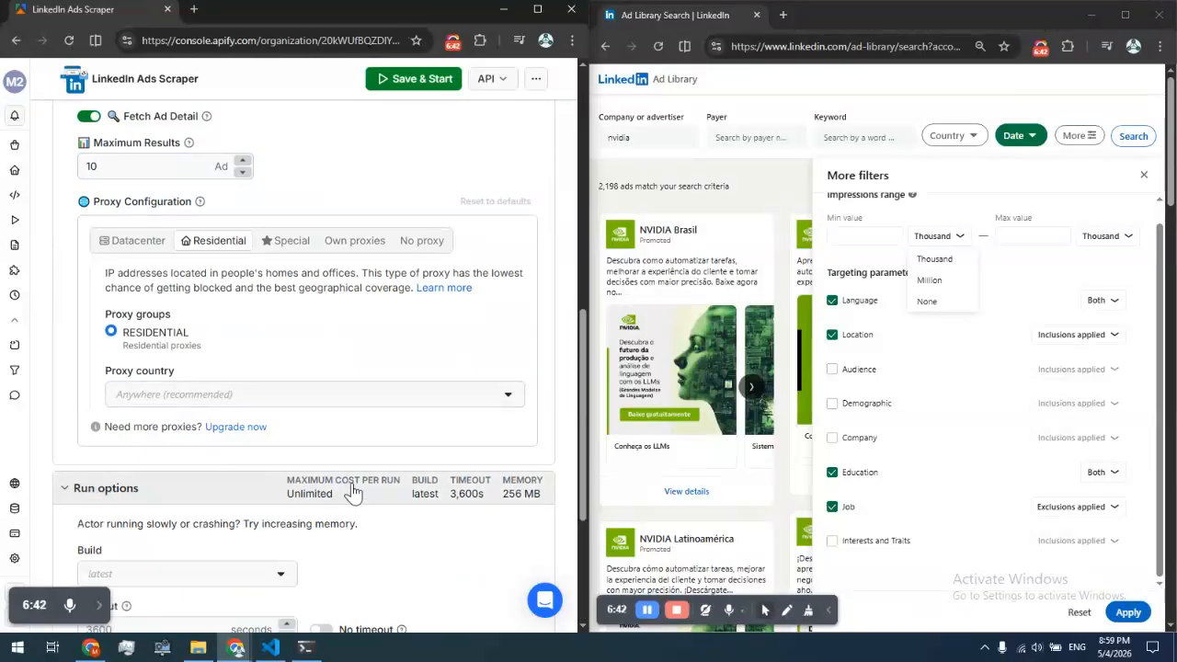
scroll(359, 490, down, 2)
scroll(403, 466, down, 1)
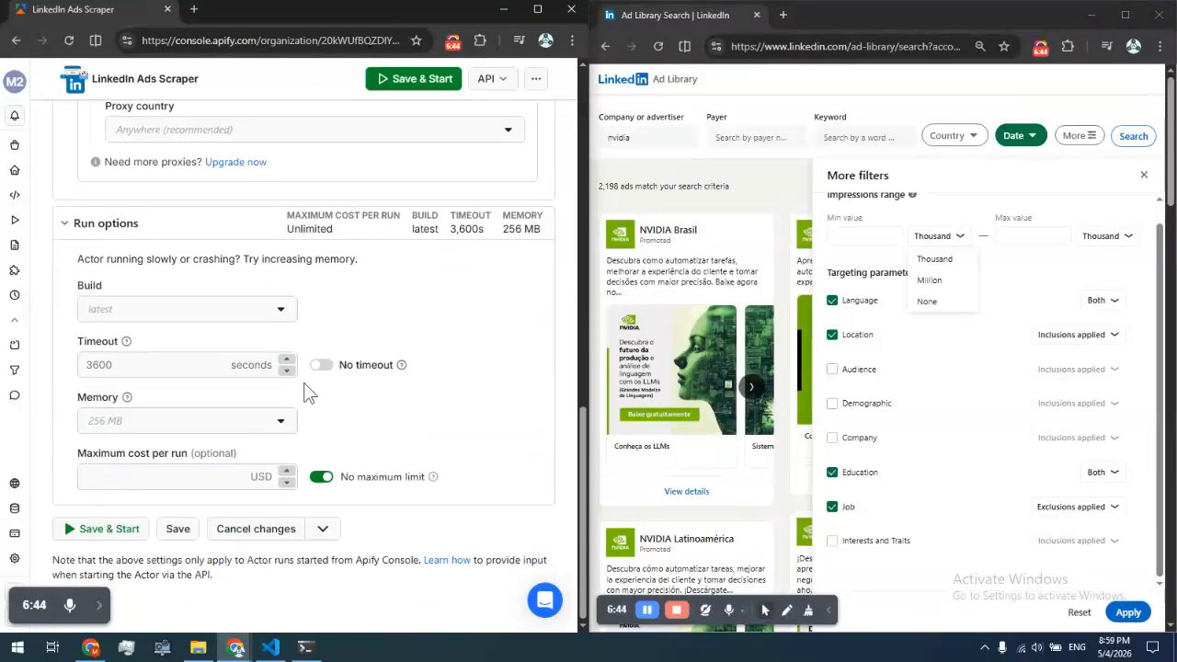
scroll(306, 365, up, 1)
click(287, 324)
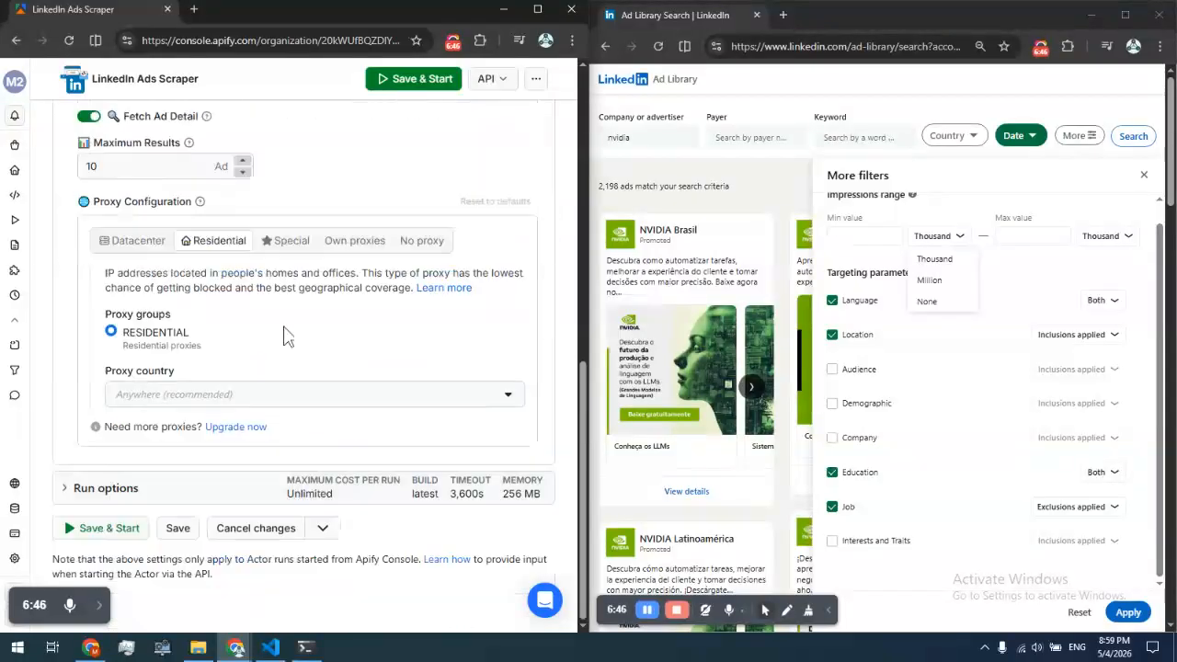
click(97, 535)
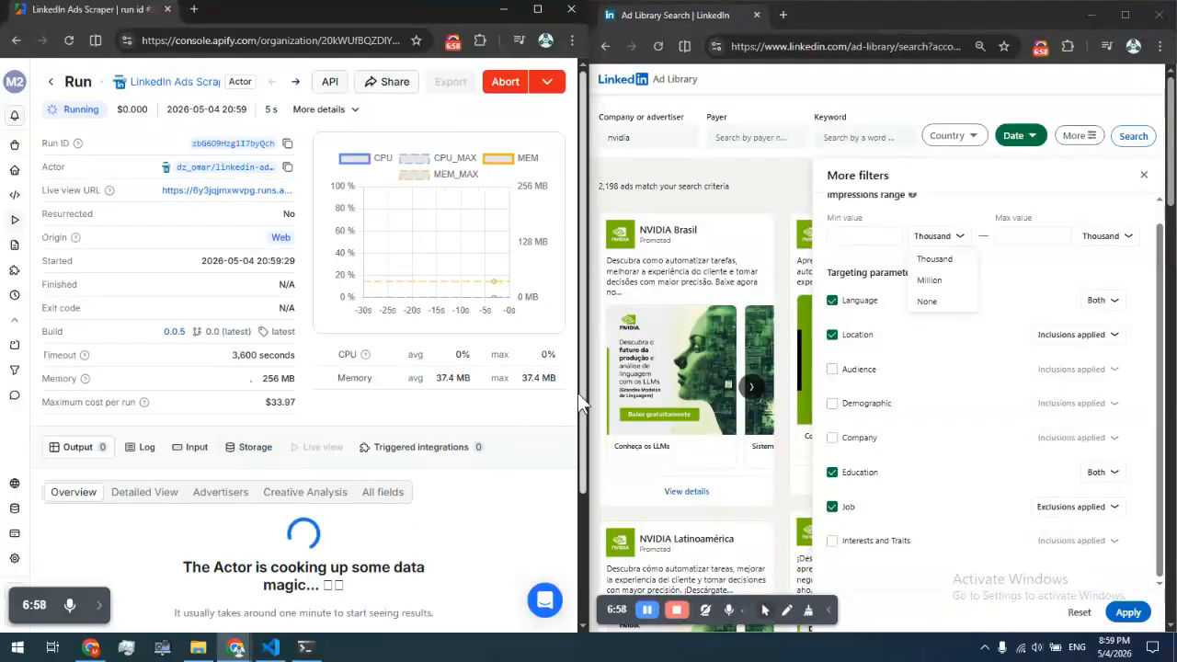
Move the LinkedIn Ad Library tab into the Apify browser window
click(669, 13)
drag(669, 11, 275, 9)
click(537, 10)
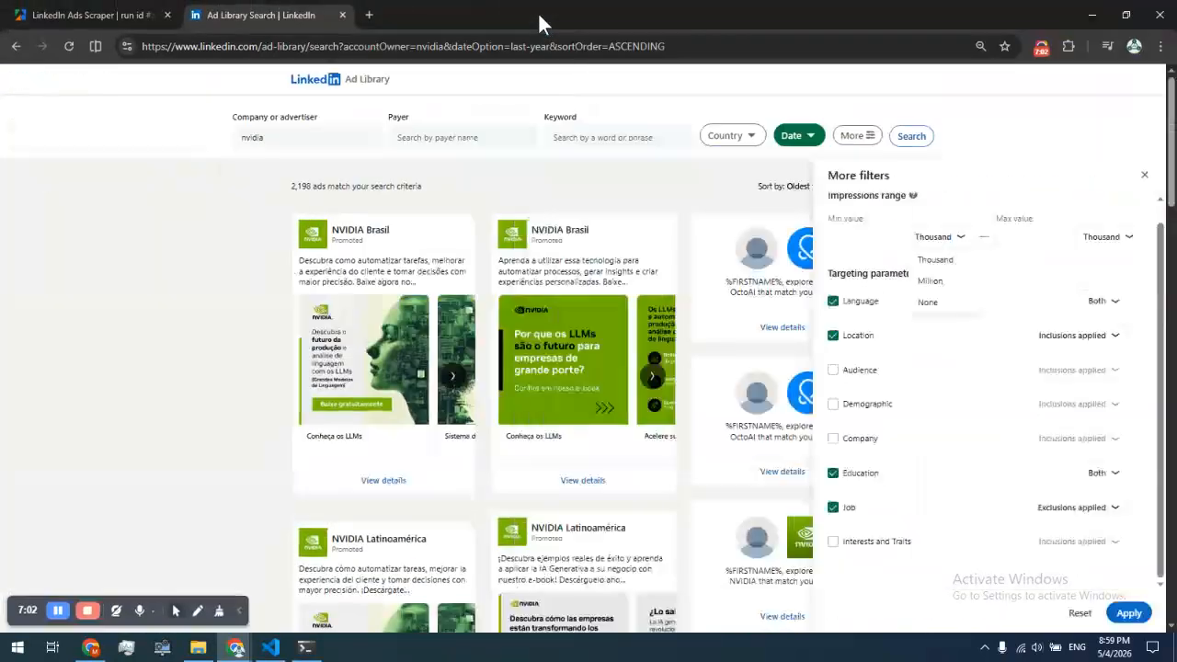
Close the Ad Library filters panel, return to the actor run and follow its log as ads are extracted
click(162, 204)
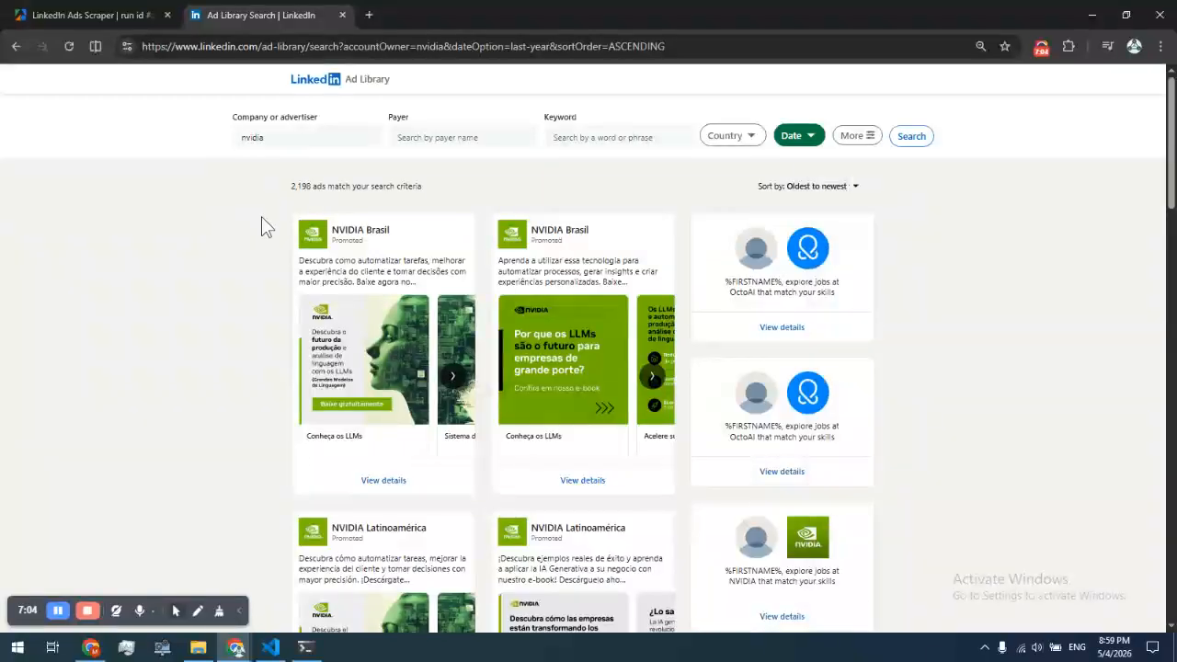
click(87, 13)
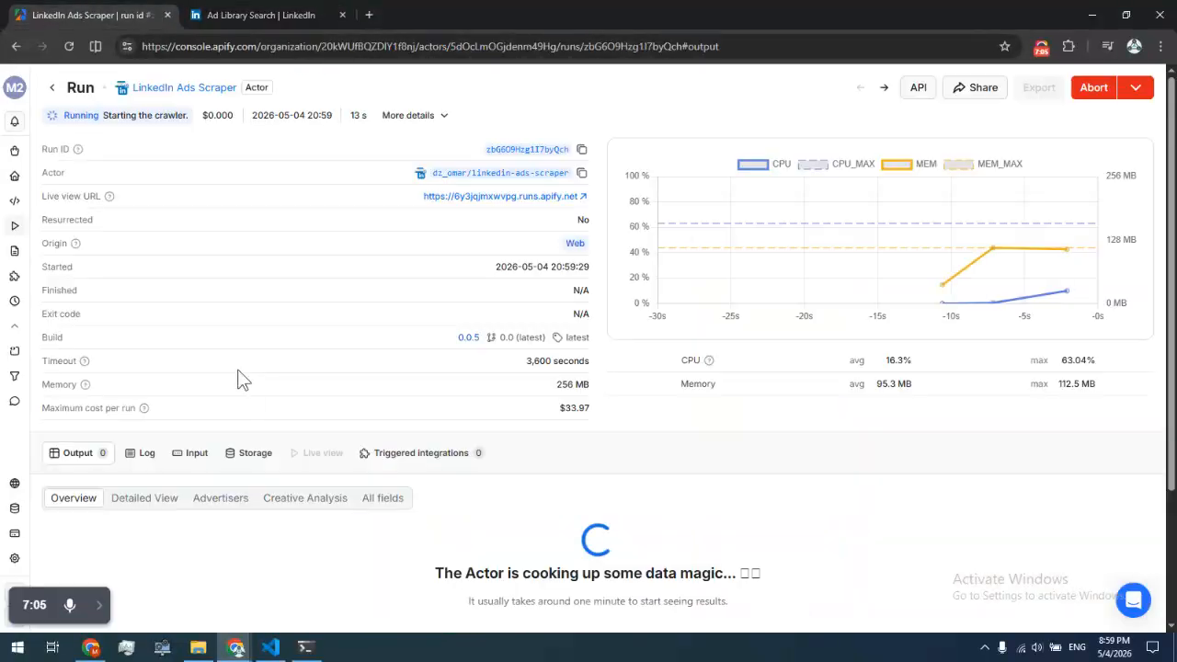
click(141, 456)
scroll(175, 454, down, 15)
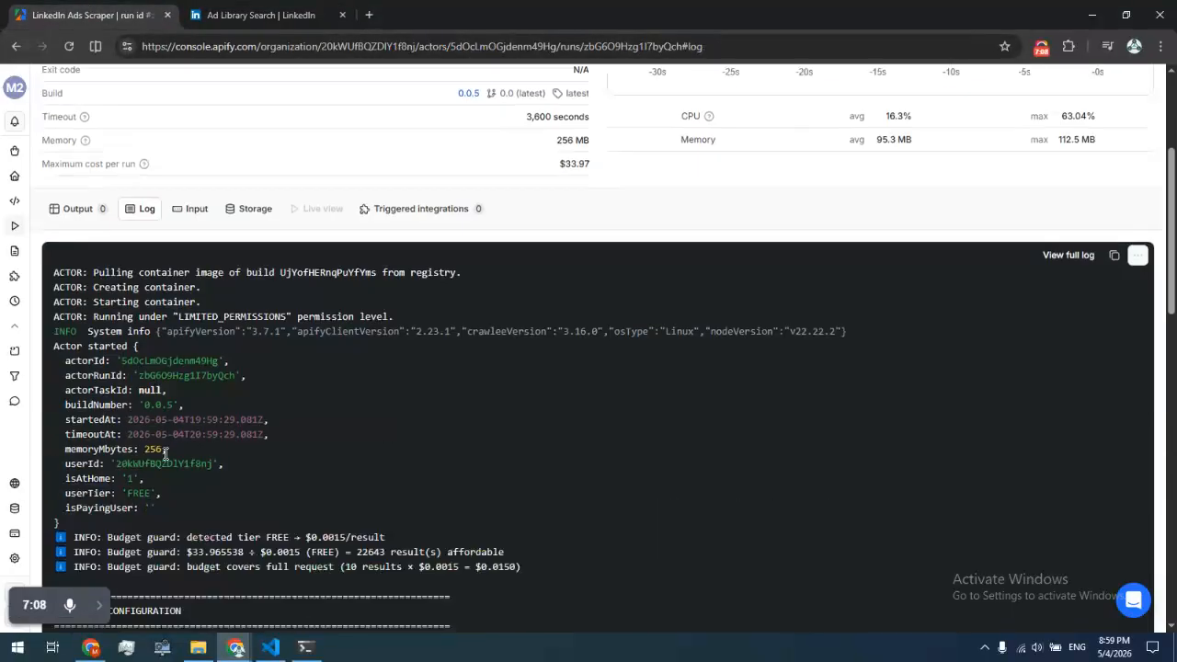
scroll(210, 460, down, 2)
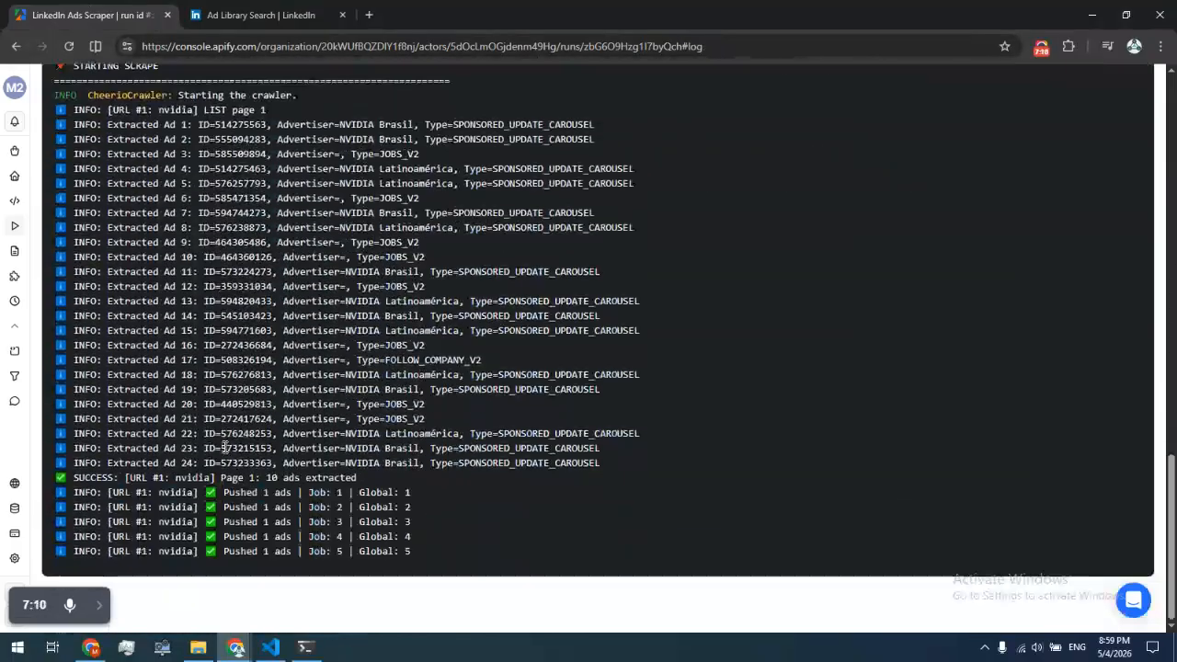
scroll(418, 369, up, 1)
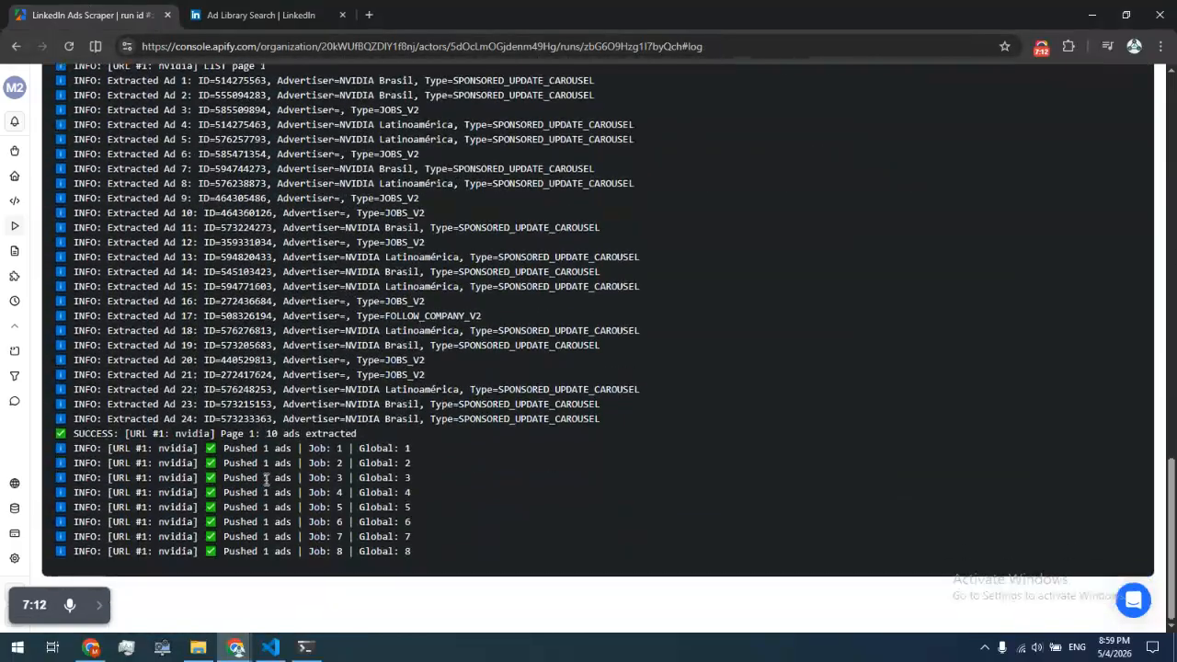
scroll(138, 281, up, 15)
scroll(138, 281, down, 5)
scroll(79, 429, up, 5)
scroll(216, 440, down, 3)
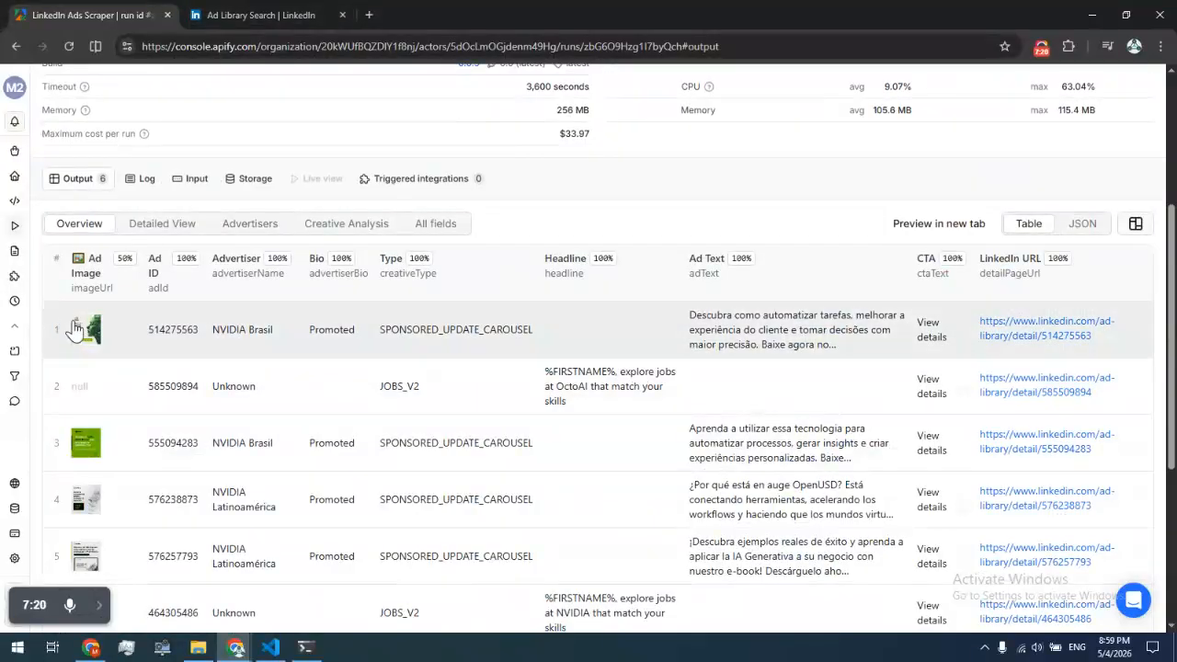
Compare the run's output table of ads with the ads listed in the LinkedIn Ad Library search
click(212, 16)
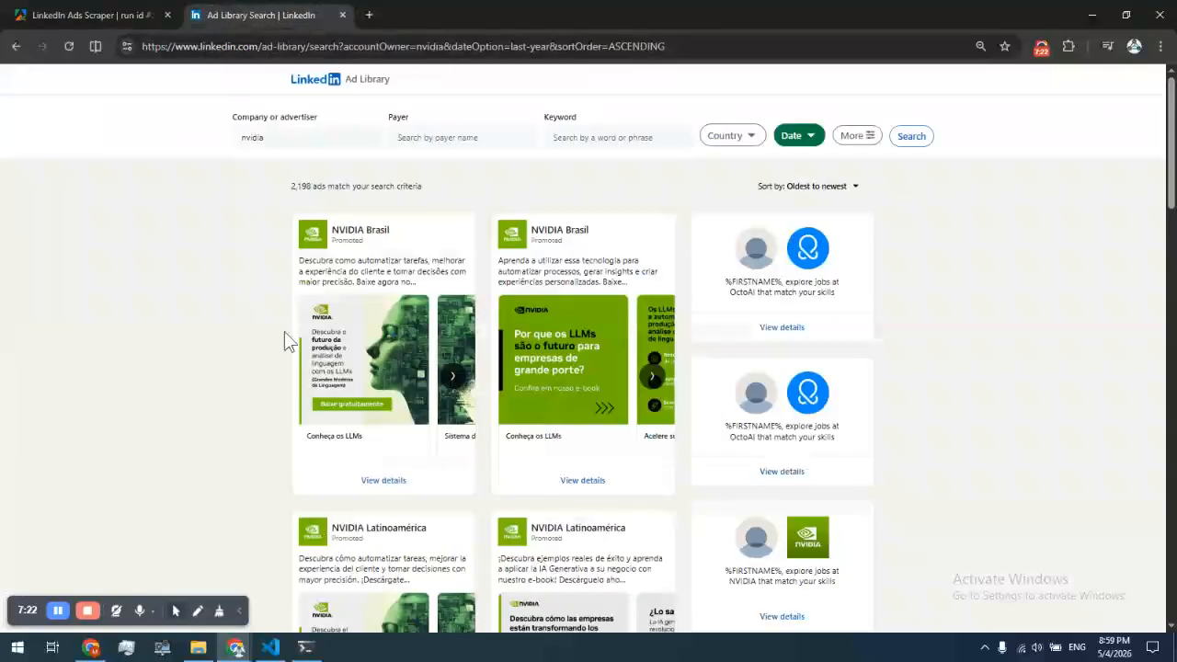
scroll(972, 352, down, 1)
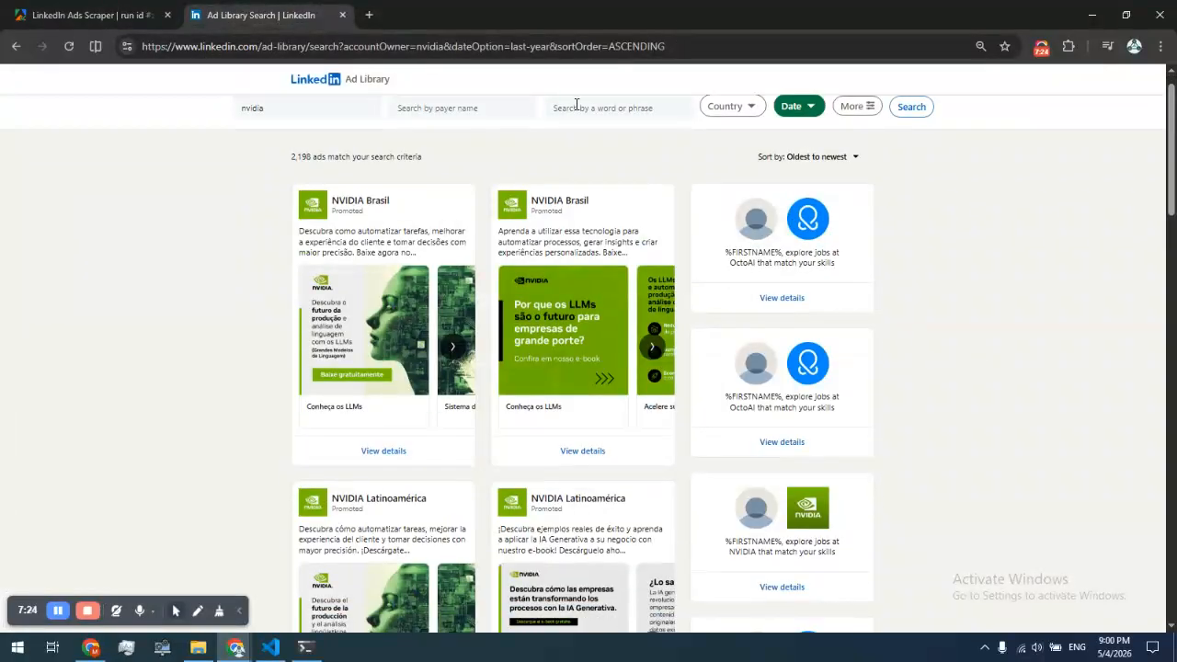
scroll(575, 103, up, 1)
click(110, 13)
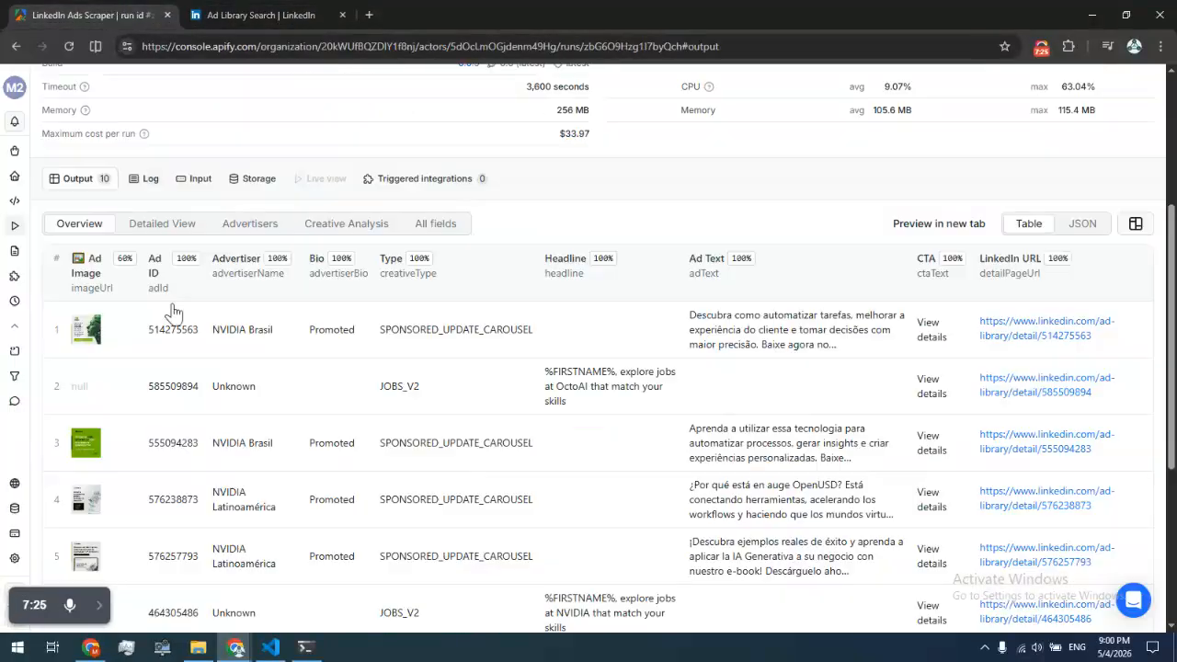
click(280, 15)
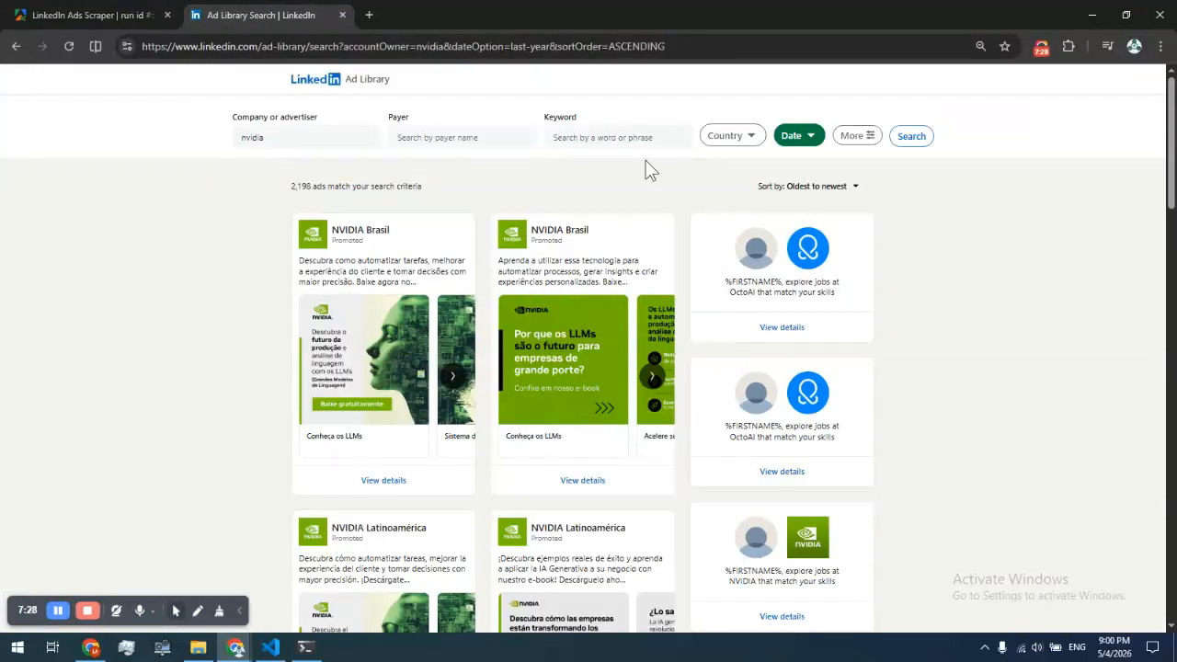
click(31, 12)
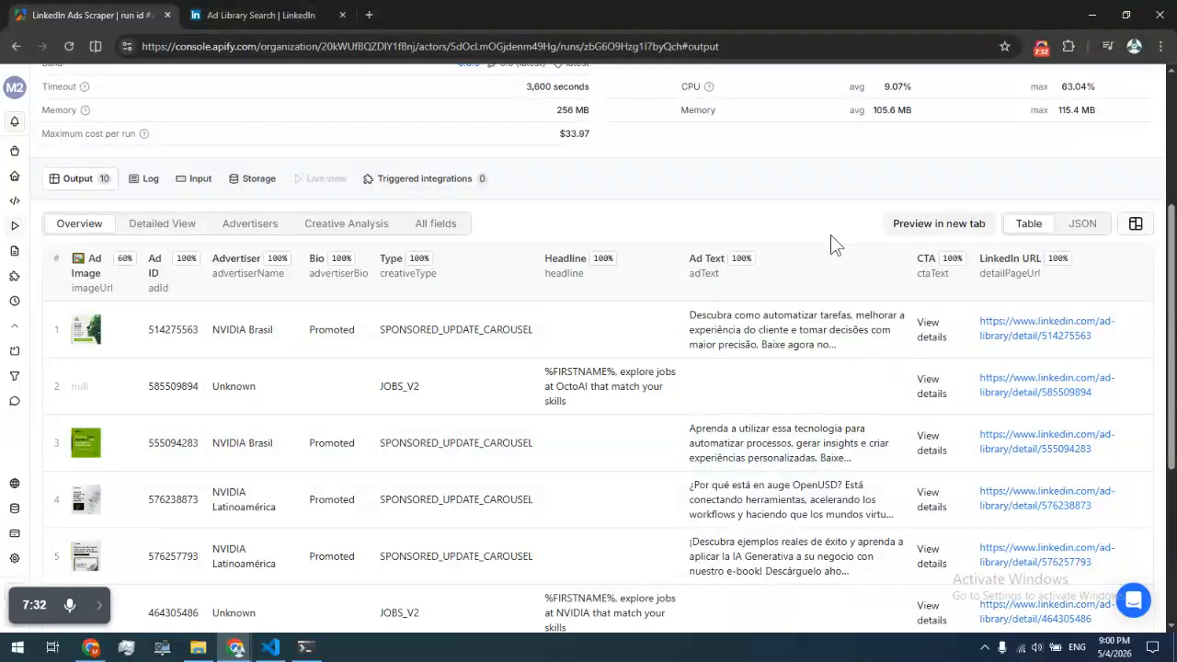
scroll(830, 235, up, 2)
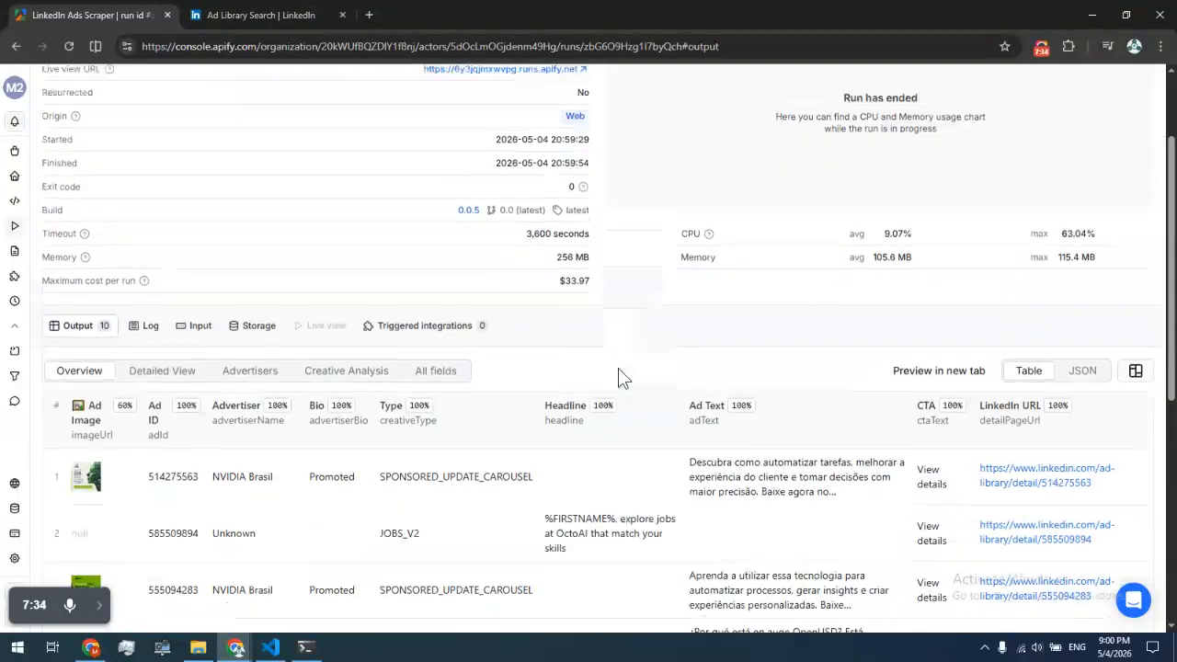
scroll(551, 354, up, 2)
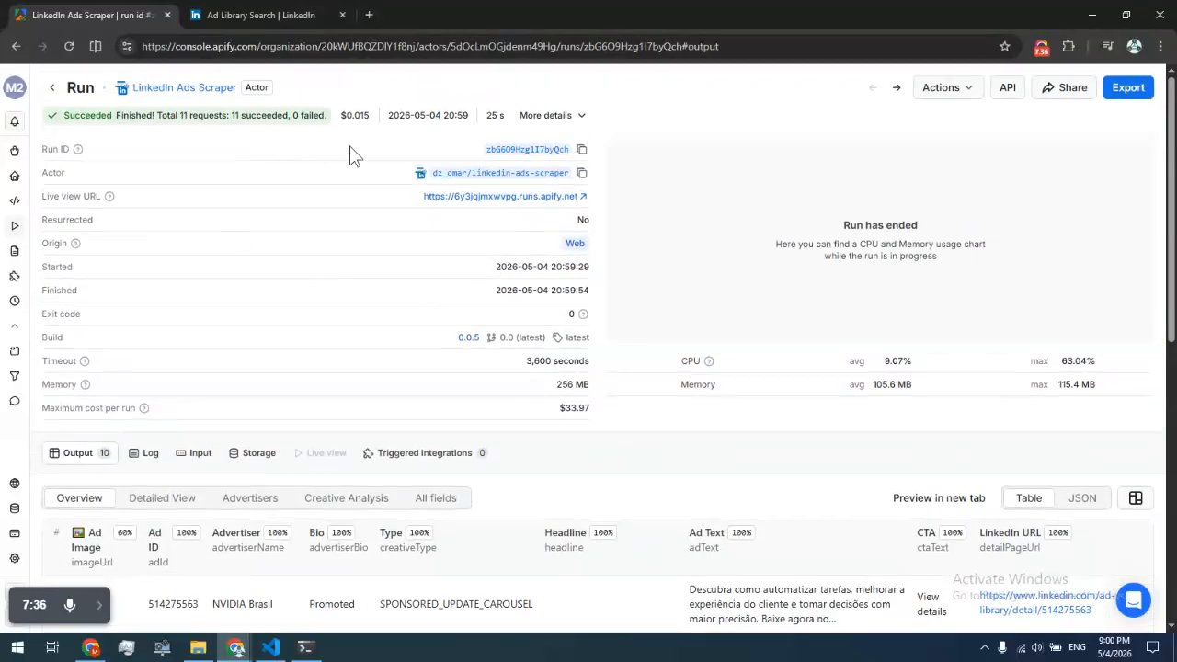
scroll(683, 450, down, 5)
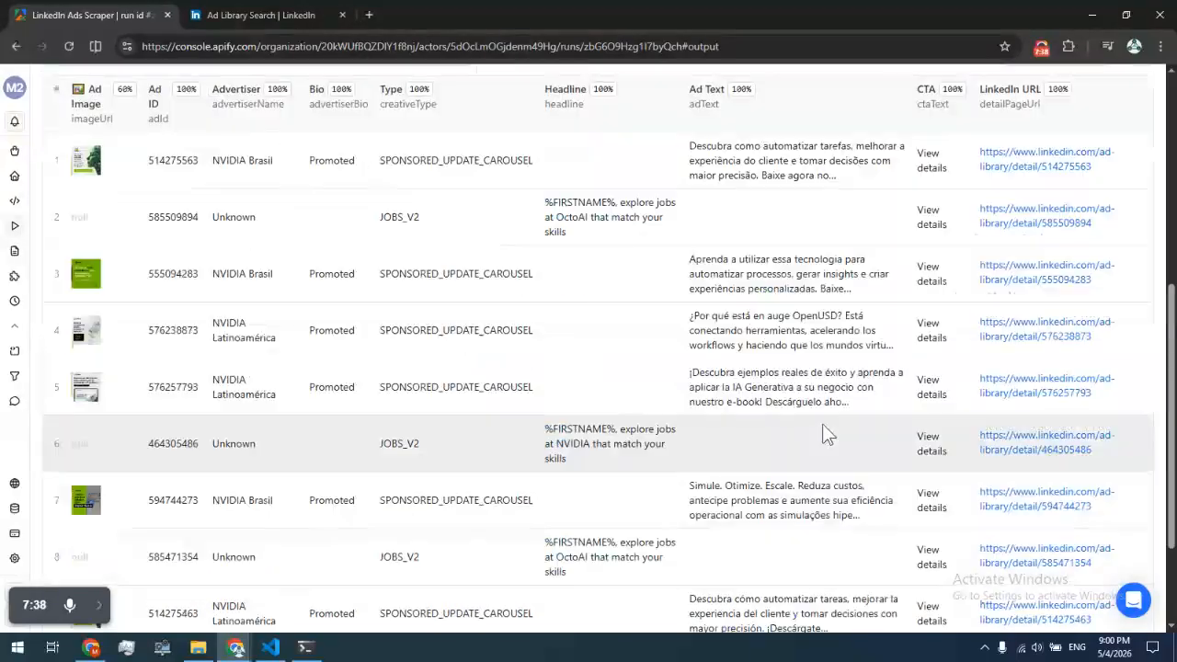
scroll(683, 449, up, 5)
Open the run's dataset export options and close them without exporting
click(1128, 87)
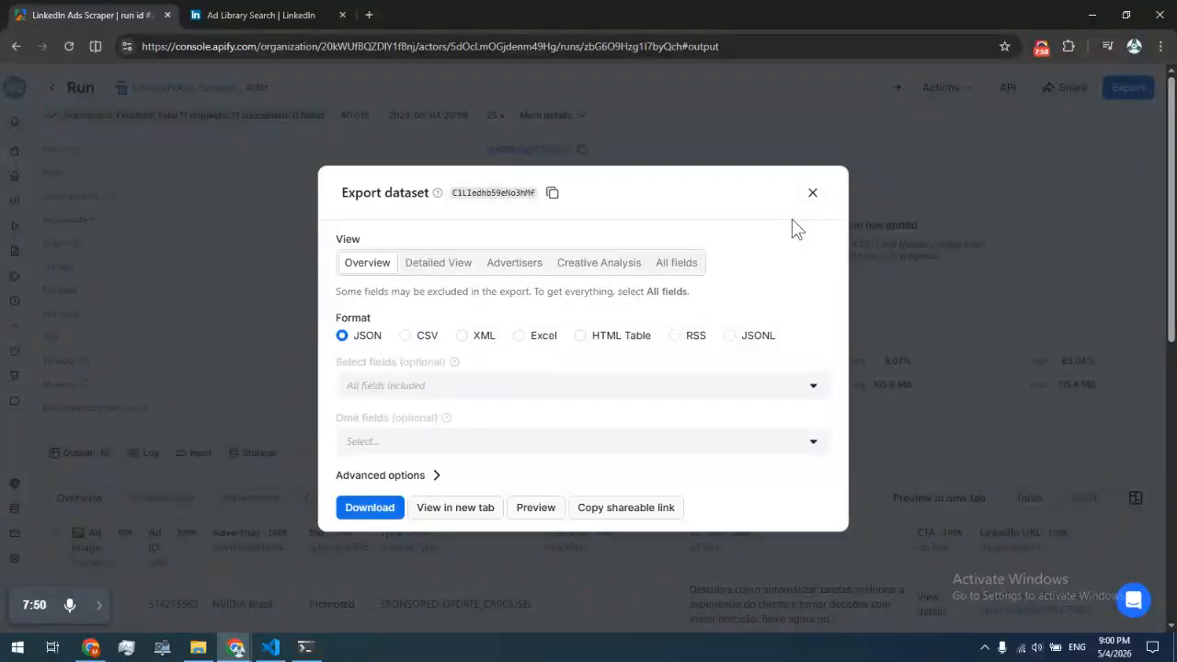
click(811, 194)
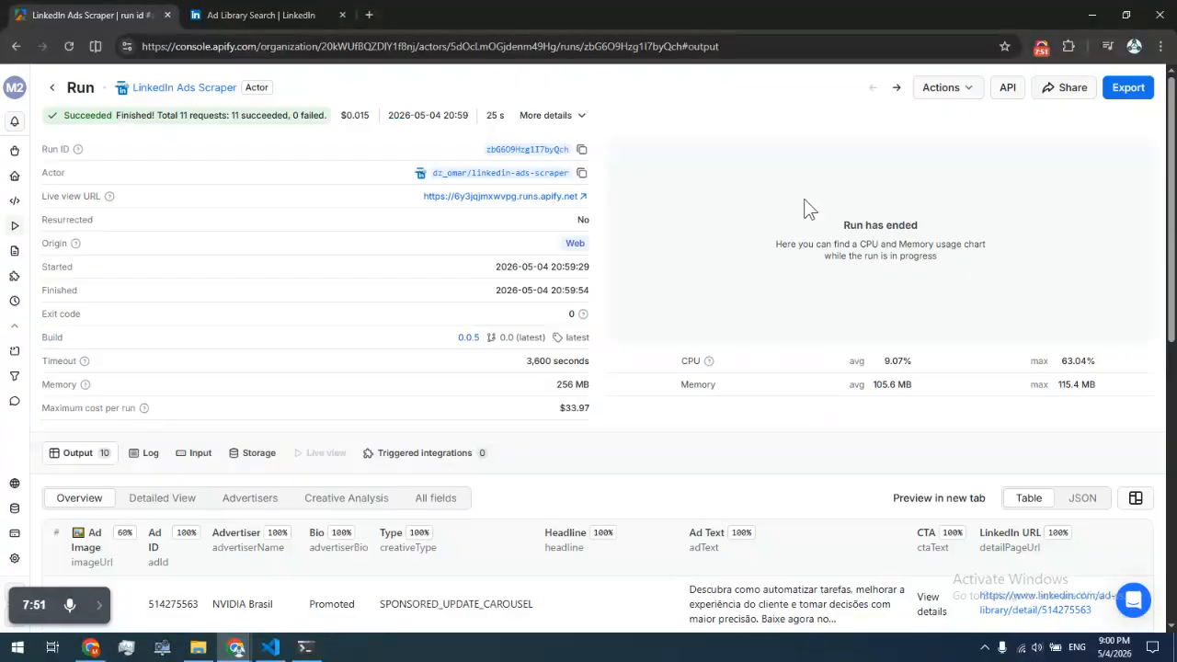
click(193, 13)
click(105, 11)
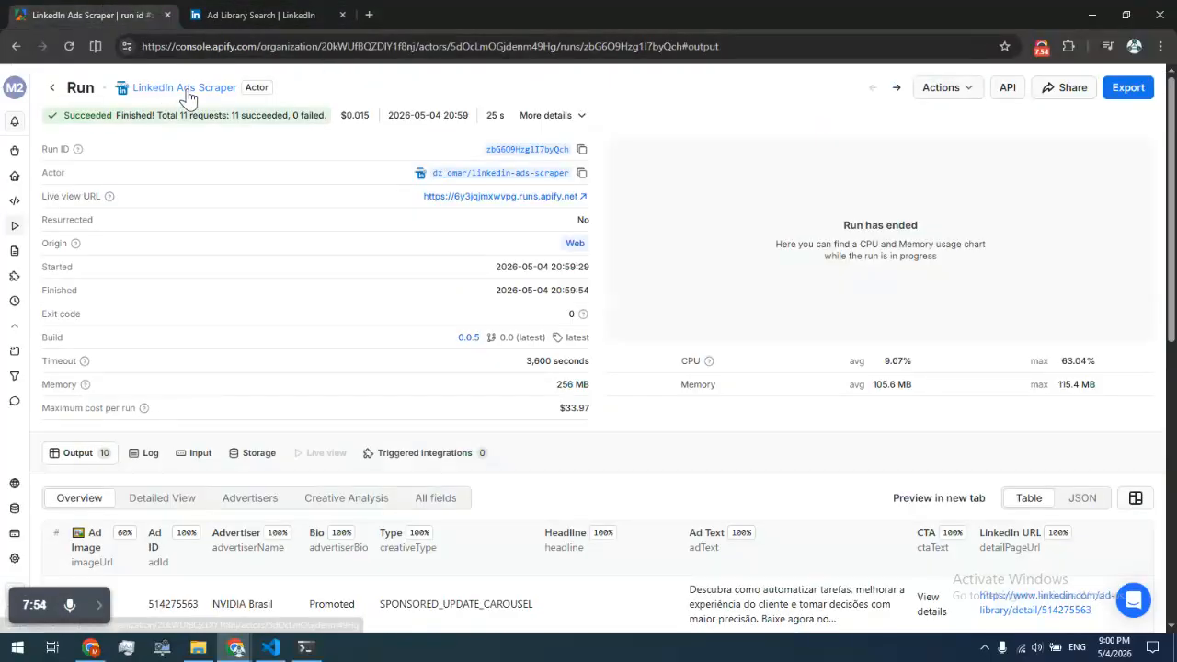
Open the actor's Issues tab and its Create issue form, then close the form without submitting
click(185, 88)
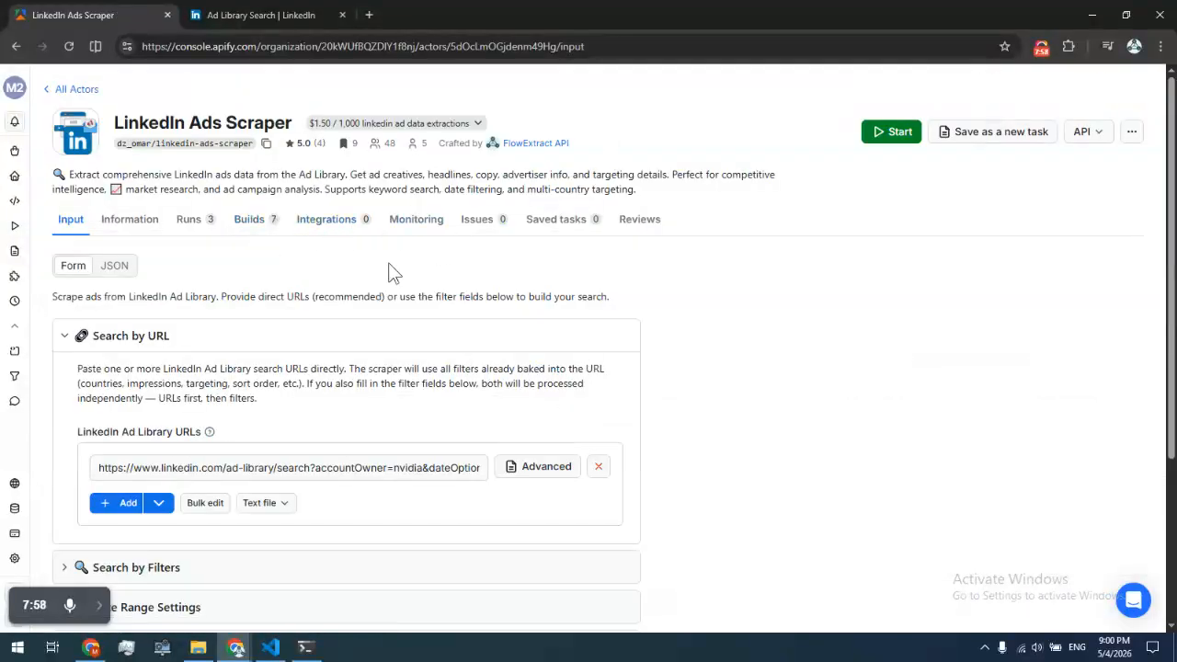
click(482, 224)
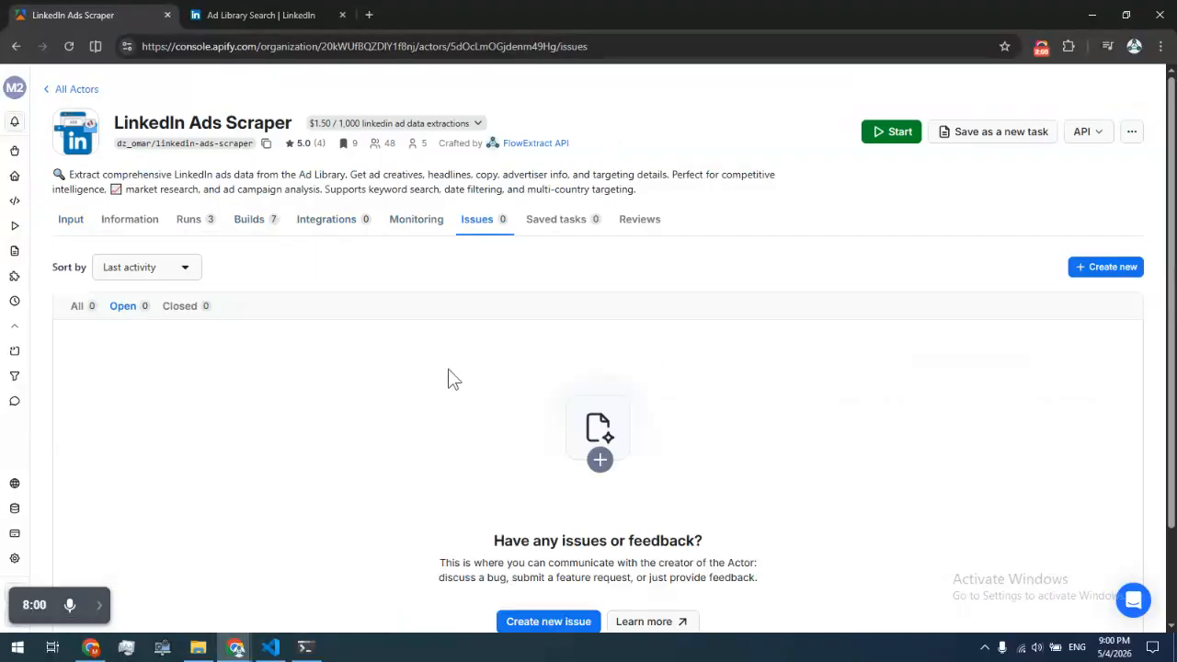
click(1114, 268)
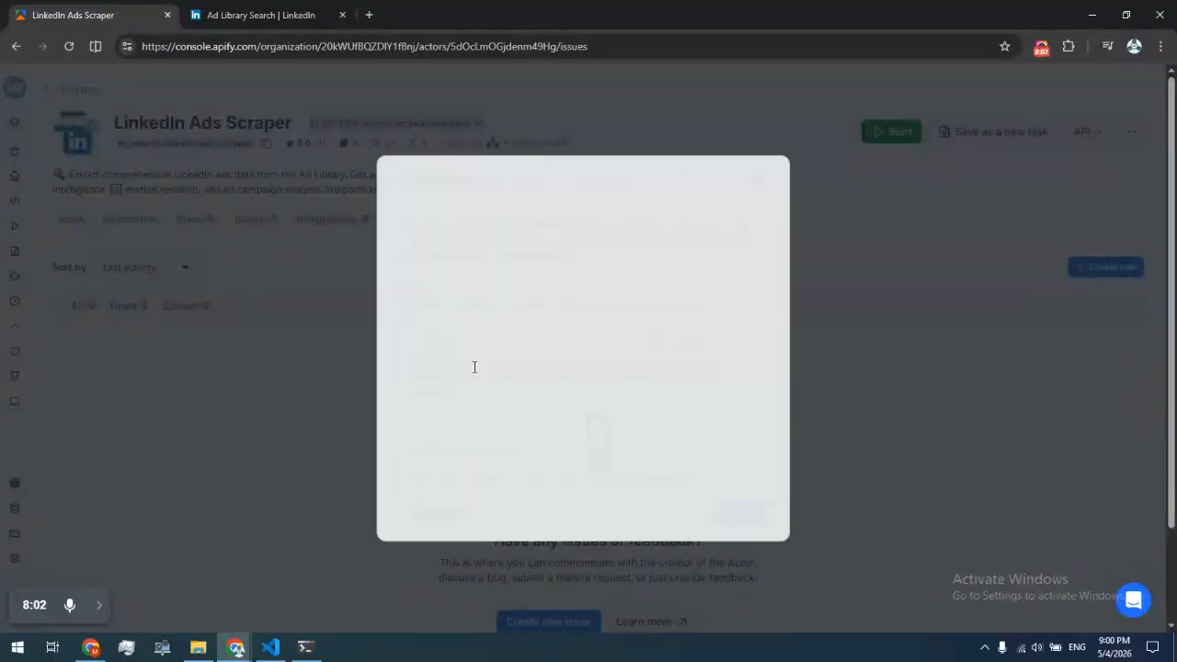
click(511, 359)
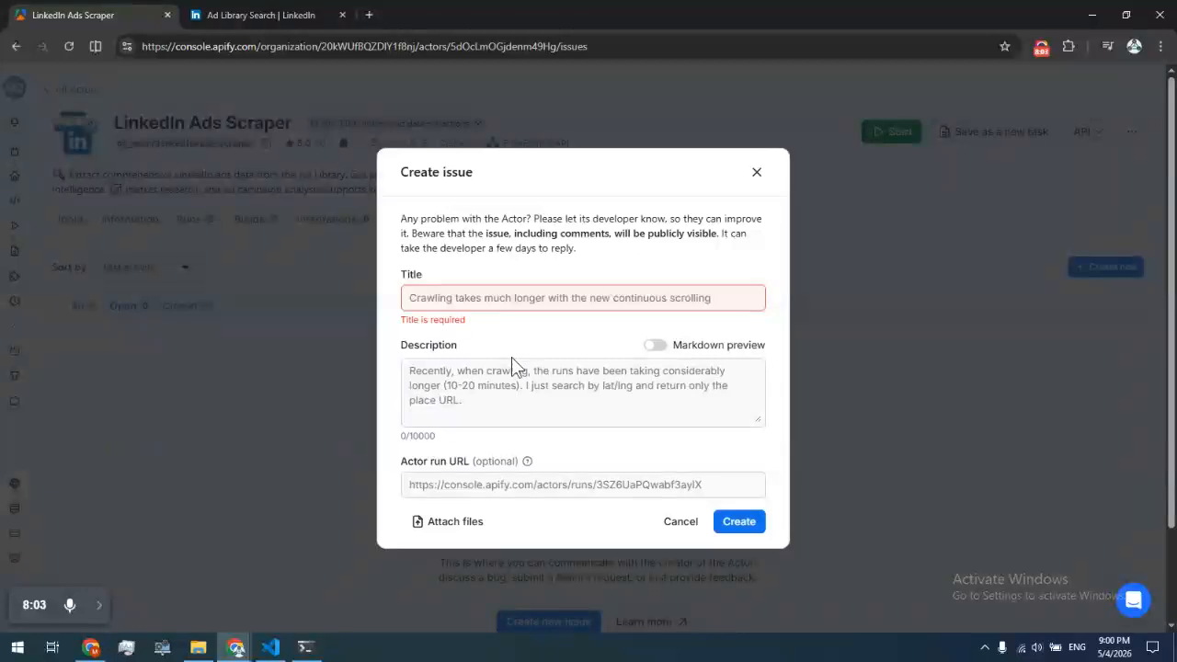
click(757, 174)
Browse the actor's Information readme, including its Support & Contact section, then open the Reviews tab
click(151, 221)
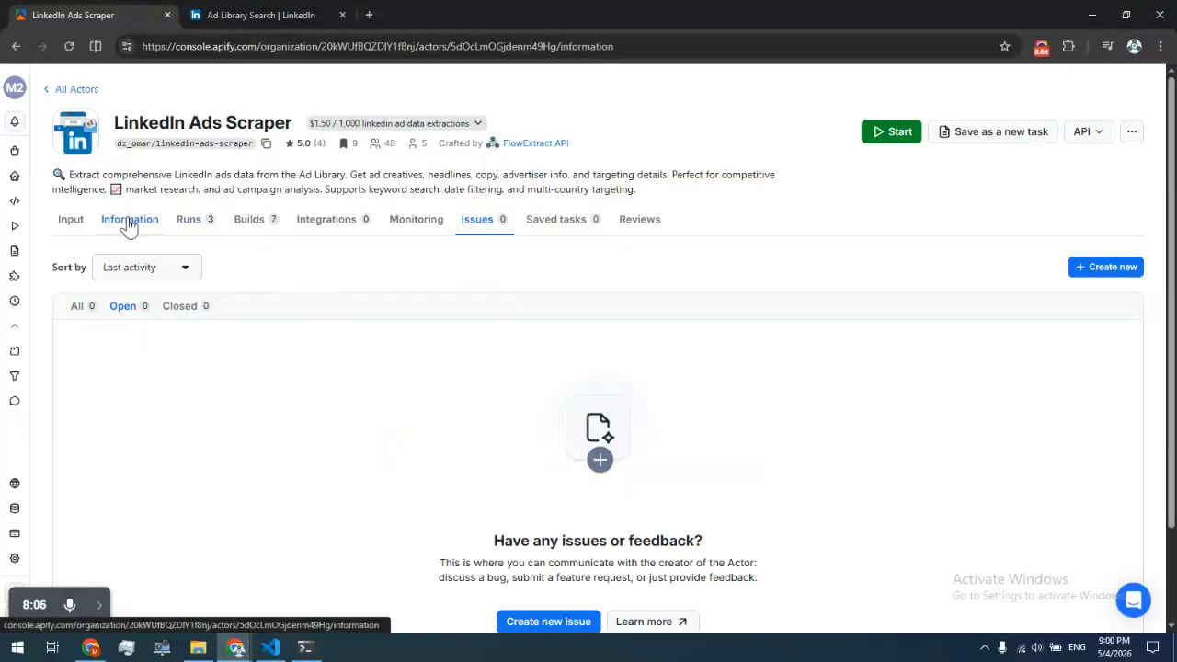
scroll(262, 327, down, 20)
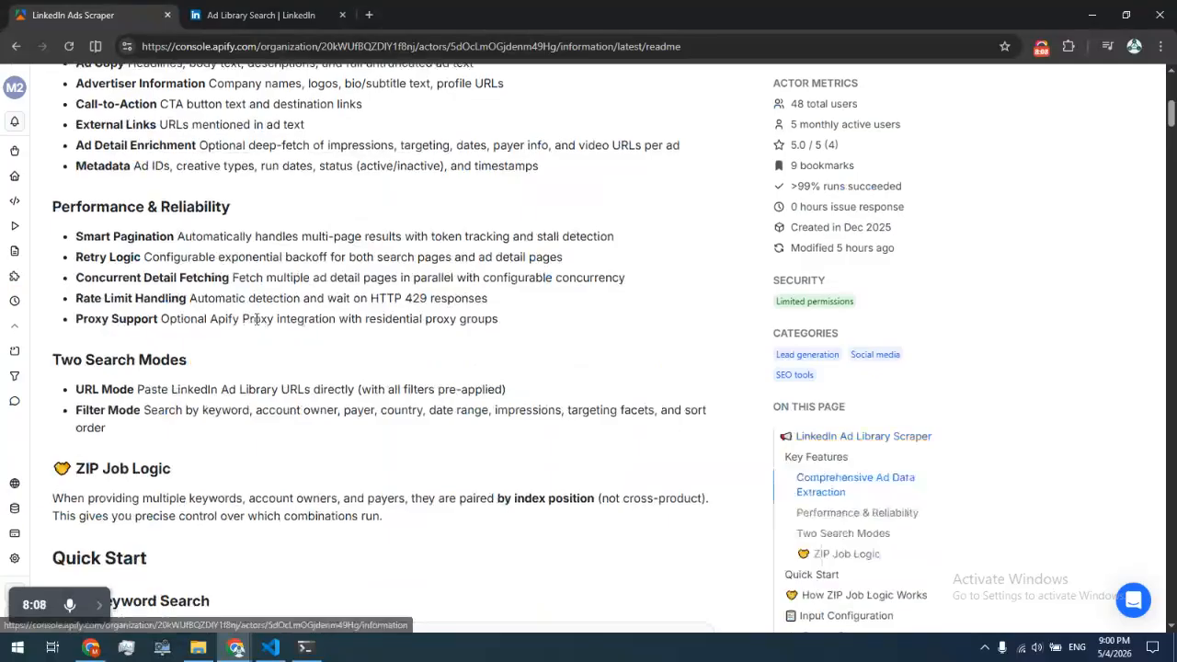
scroll(248, 317, up, 5)
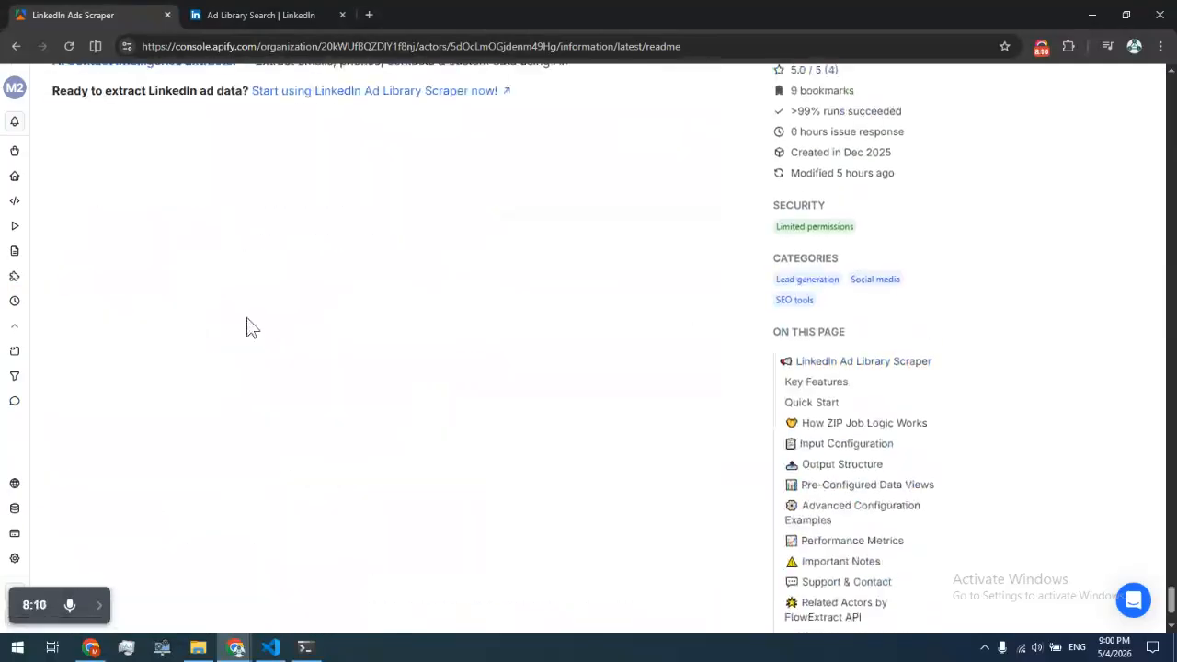
scroll(151, 314, up, 10)
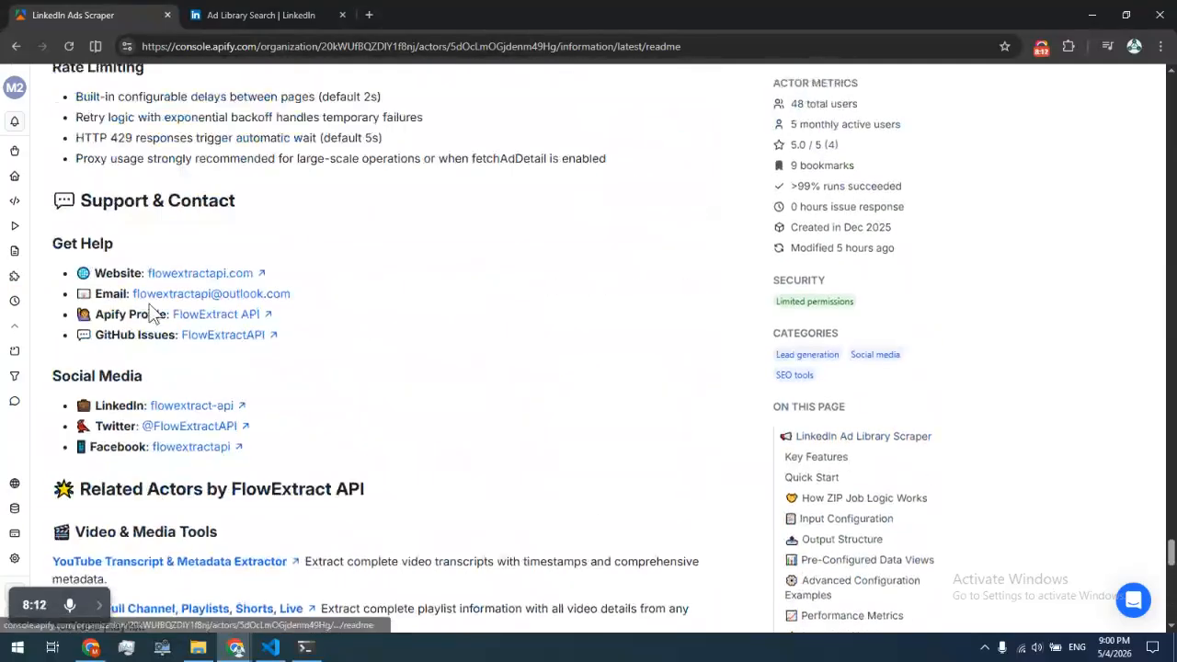
drag(84, 260, 245, 258)
scroll(251, 287, down, 1)
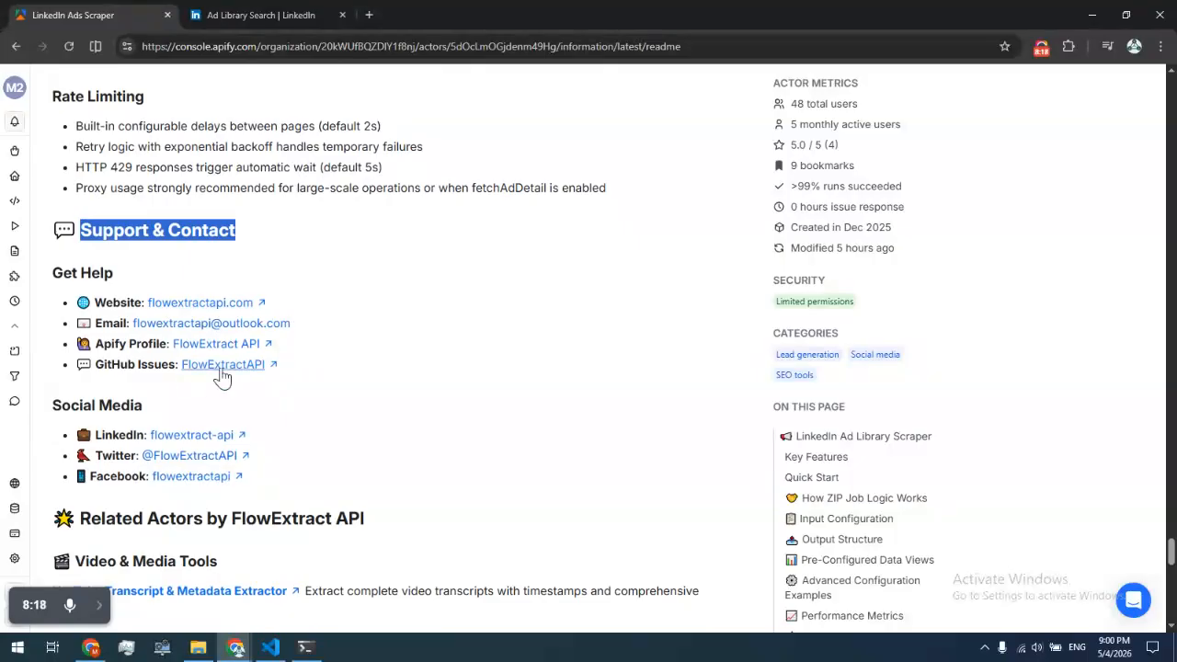
click(391, 348)
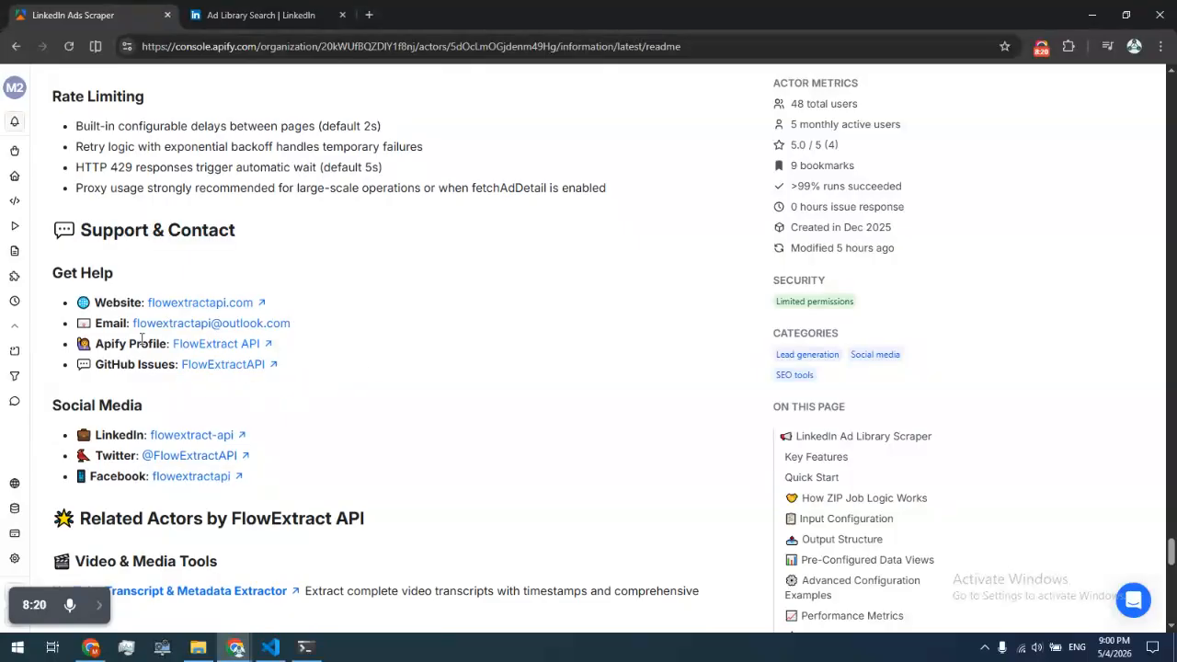
scroll(249, 451, down, 1)
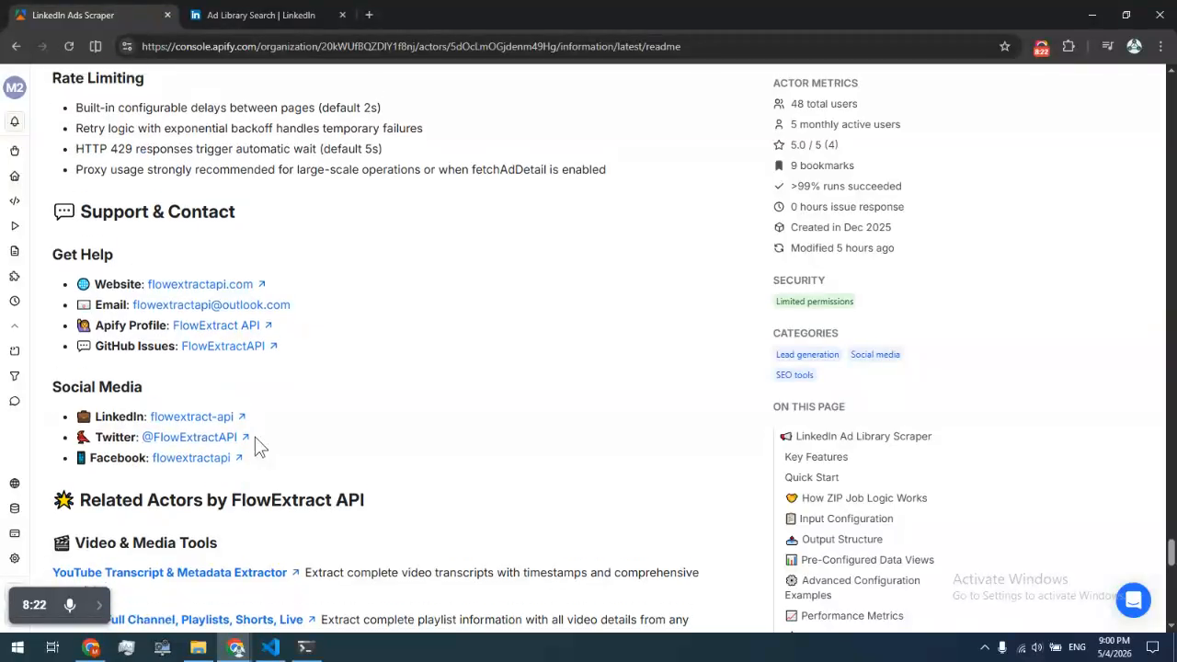
scroll(254, 447, up, 2)
scroll(257, 404, down, 1)
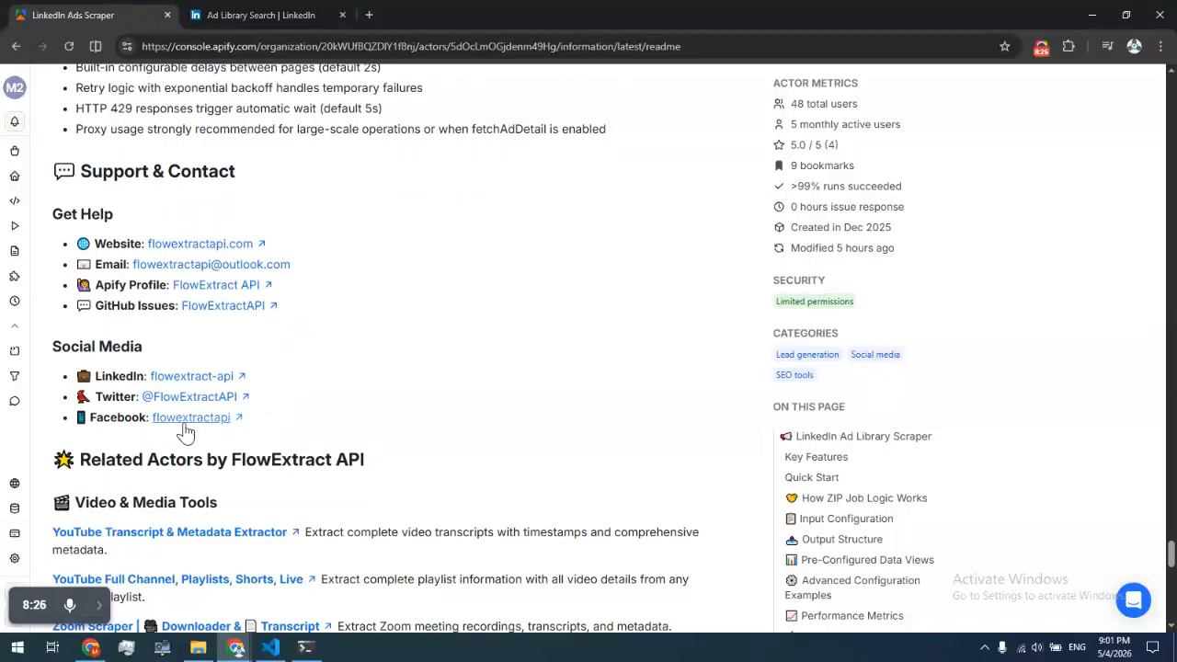
scroll(166, 443, down, 1)
scroll(255, 428, up, 2)
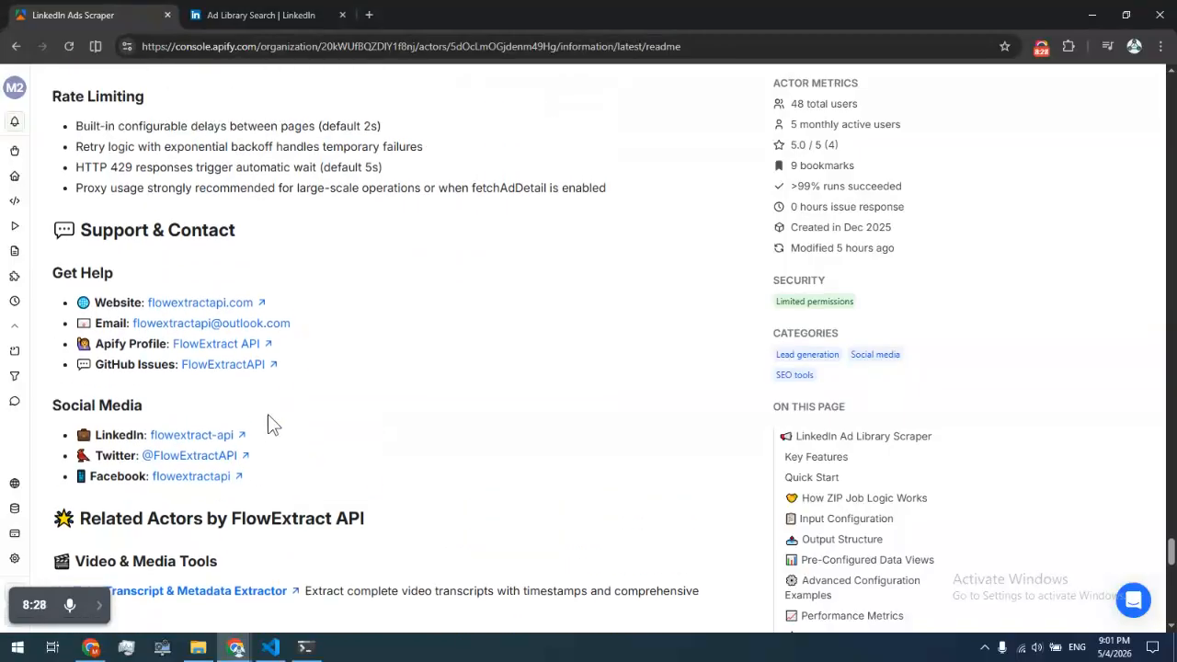
scroll(285, 418, up, 1)
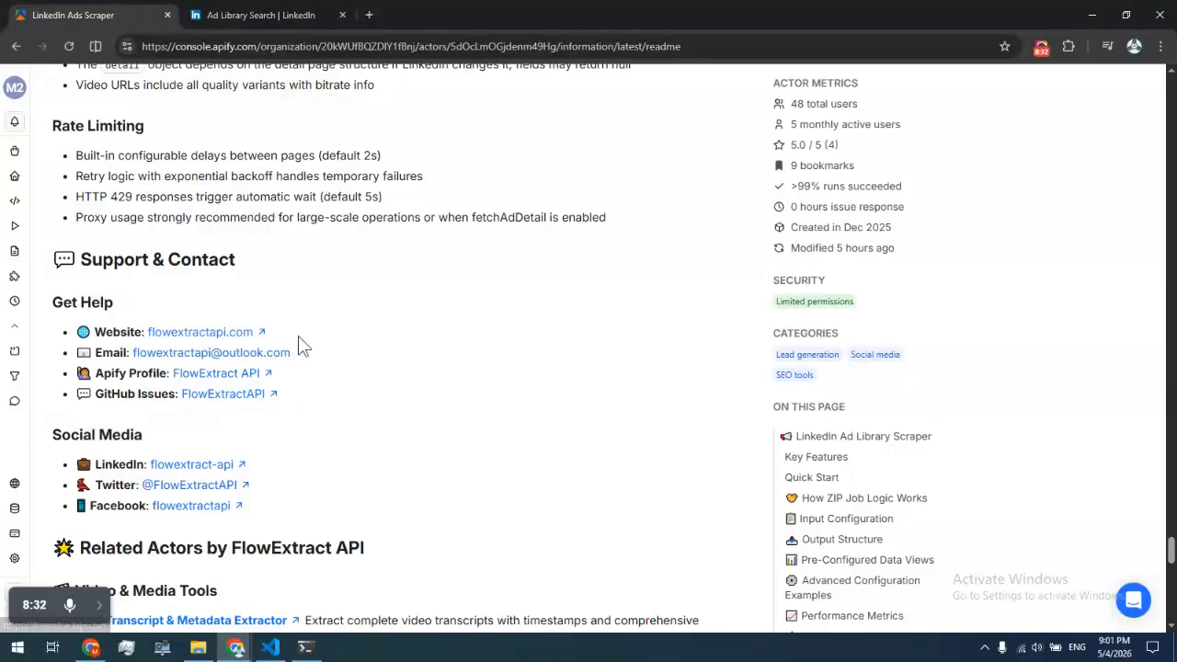
scroll(319, 350, up, 20)
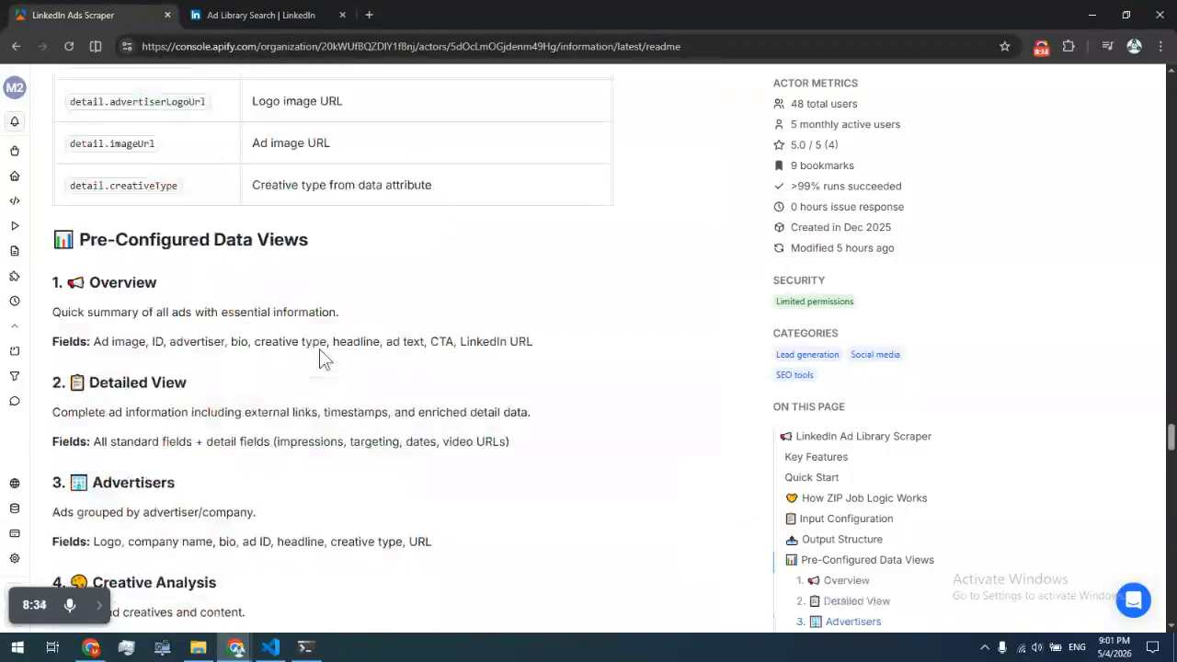
scroll(314, 357, up, 20)
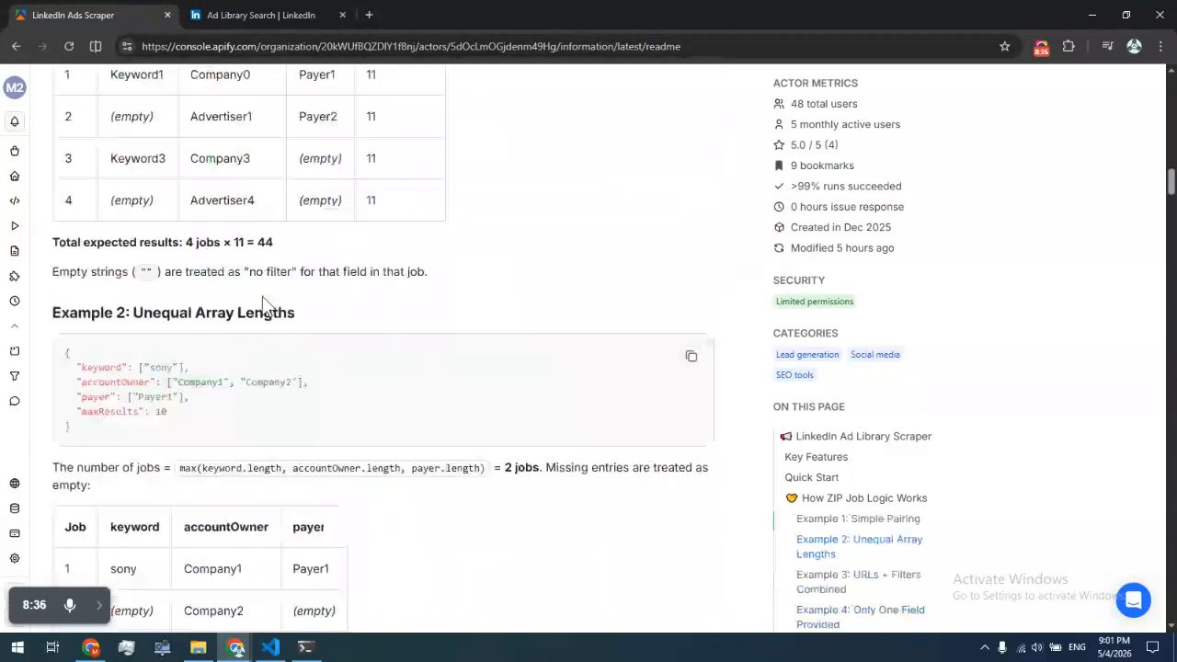
scroll(322, 271, up, 10)
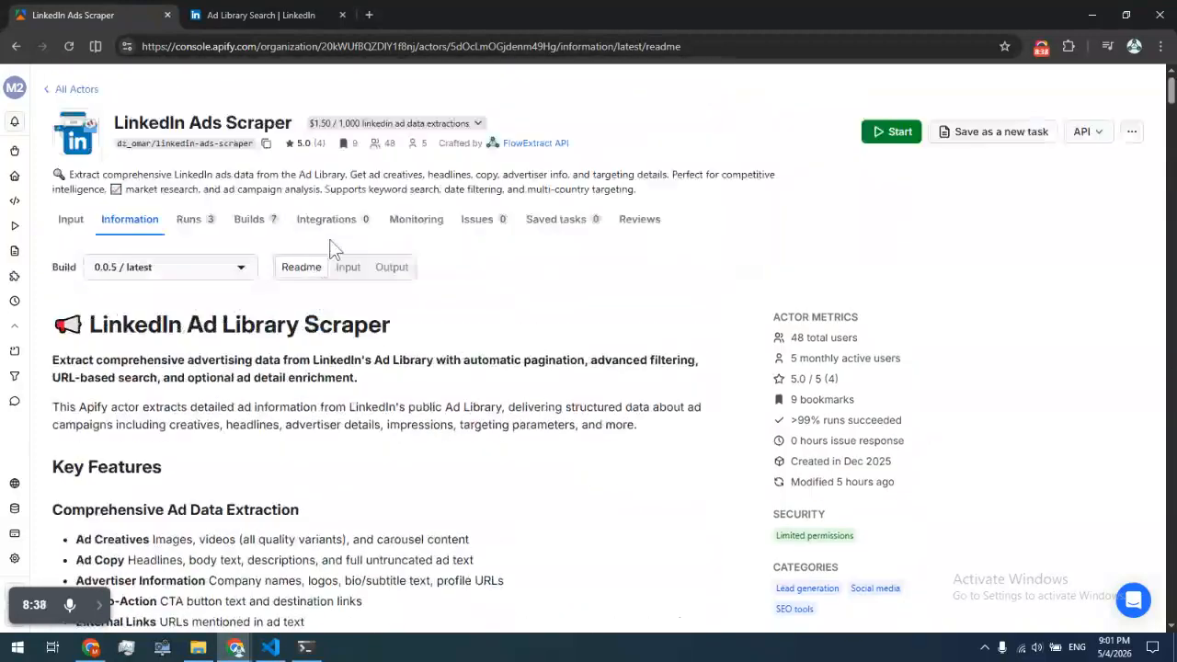
click(647, 232)
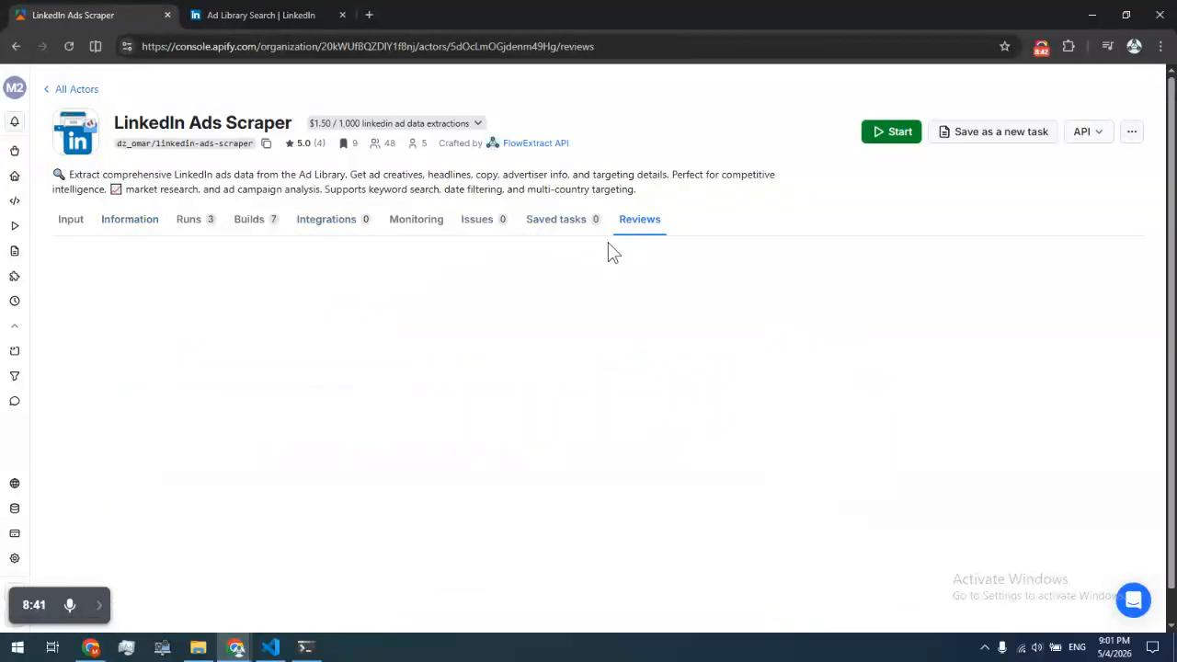